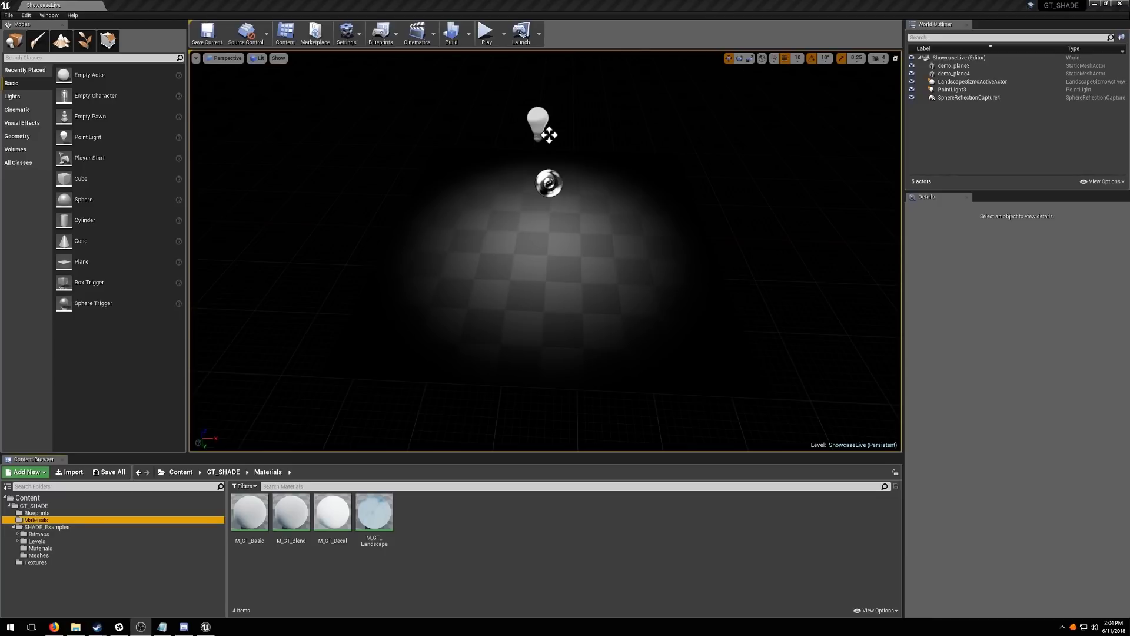
Create a material instance from M_GT_Basic and name it MI_GT_BASIC
left_click(484, 568)
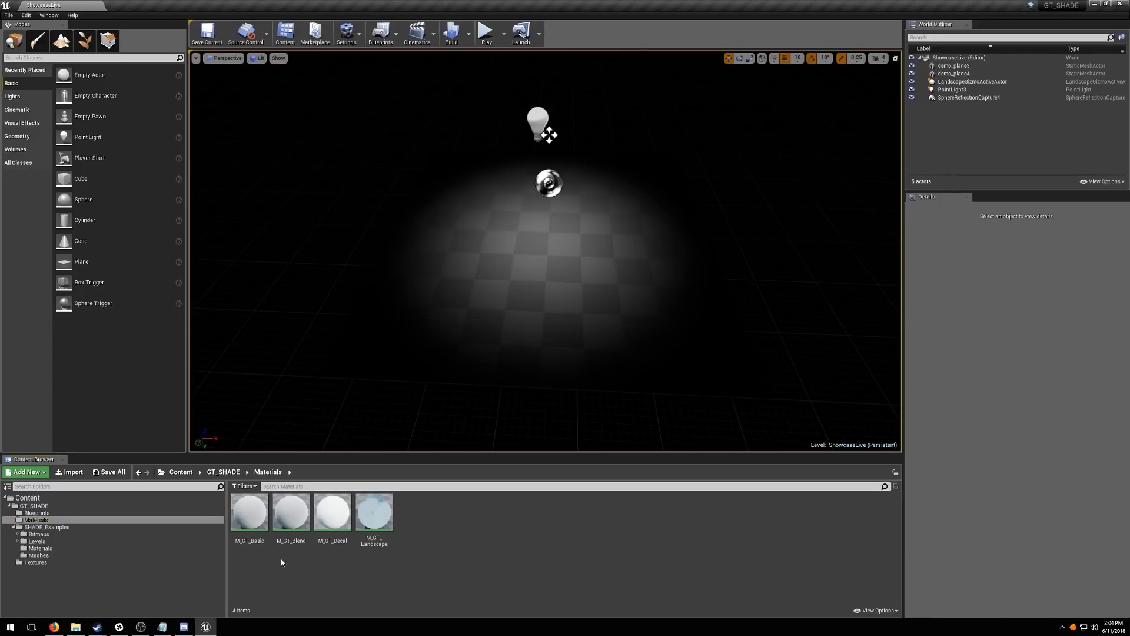
left_click(256, 540)
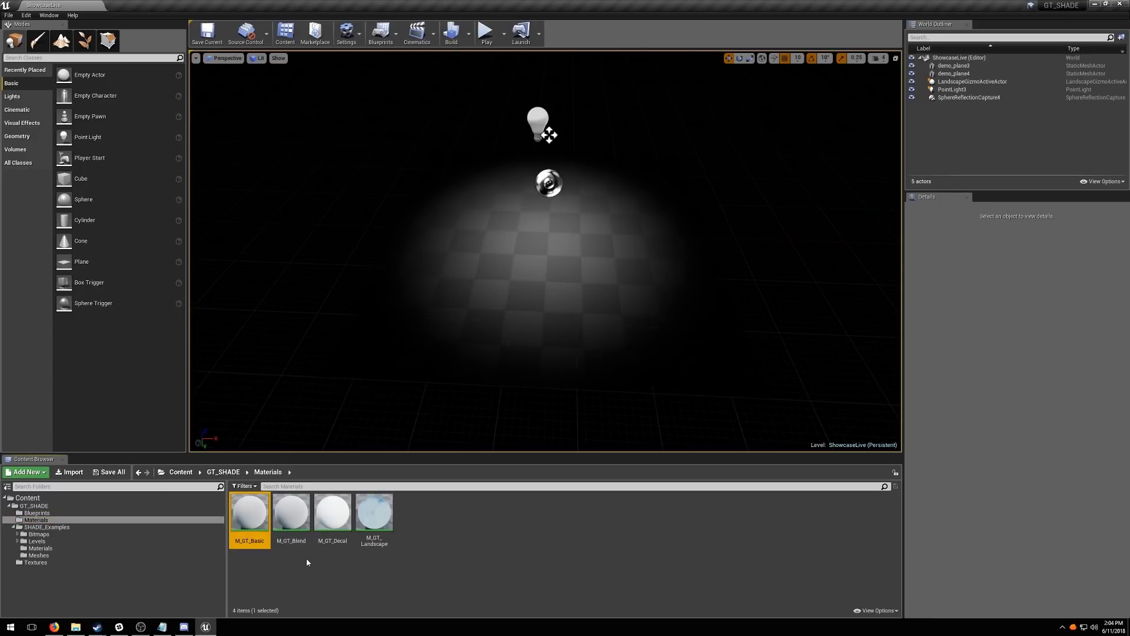
right_click(249, 514)
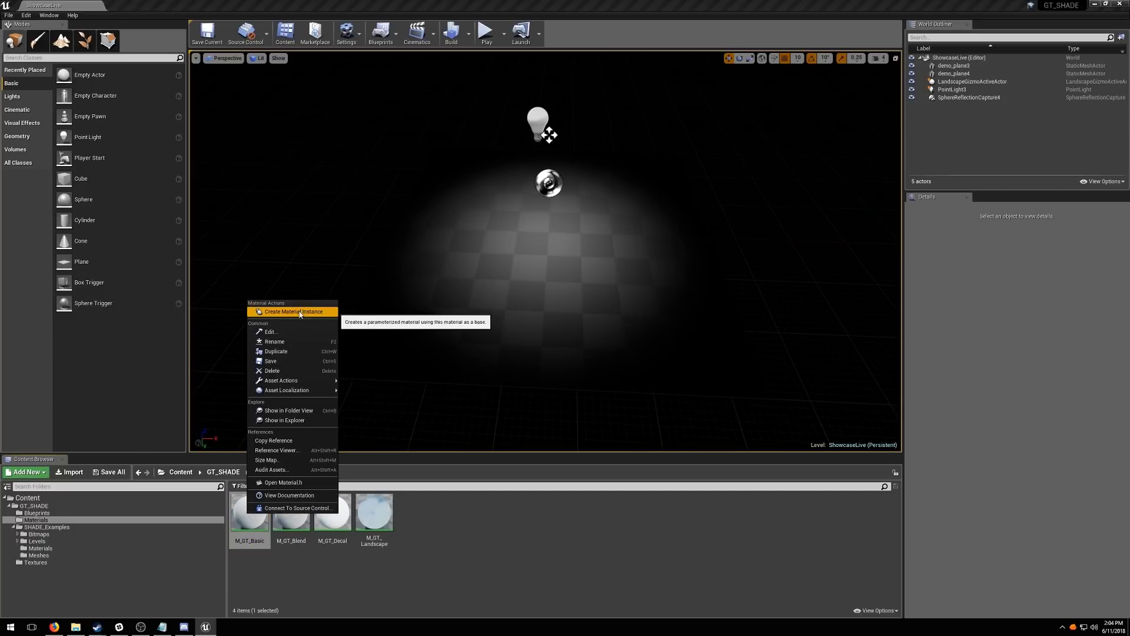
left_click(300, 312)
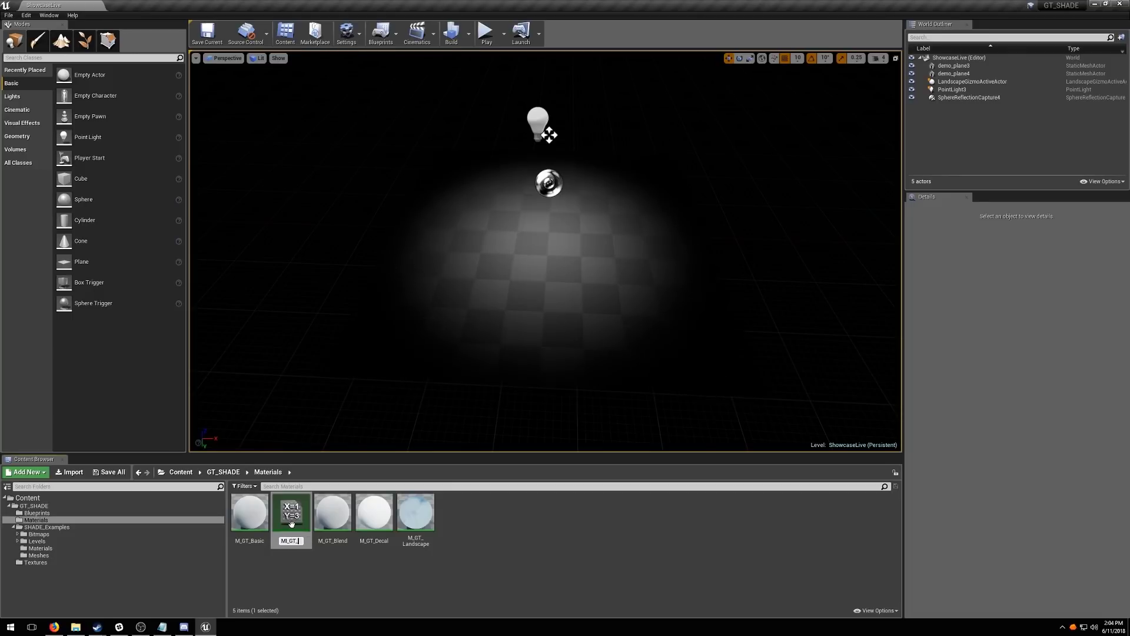
key("Return")
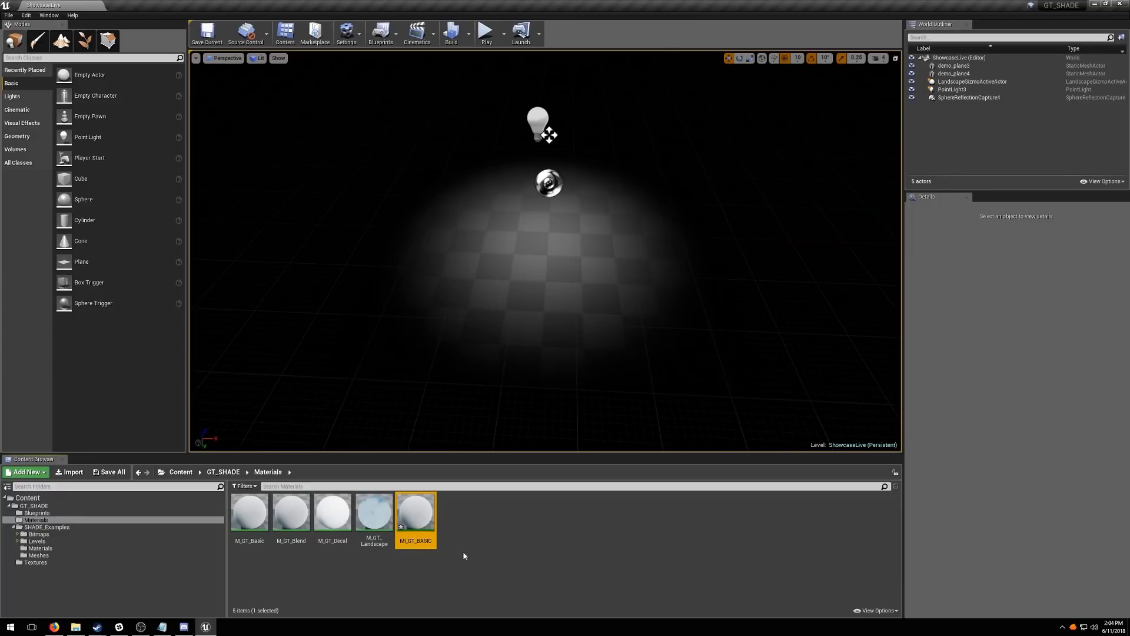
Open MI_GT_BASIC, turn on Use POM and enable the Base Color, DET, Height and Normal texture overrides
double_click(418, 511)
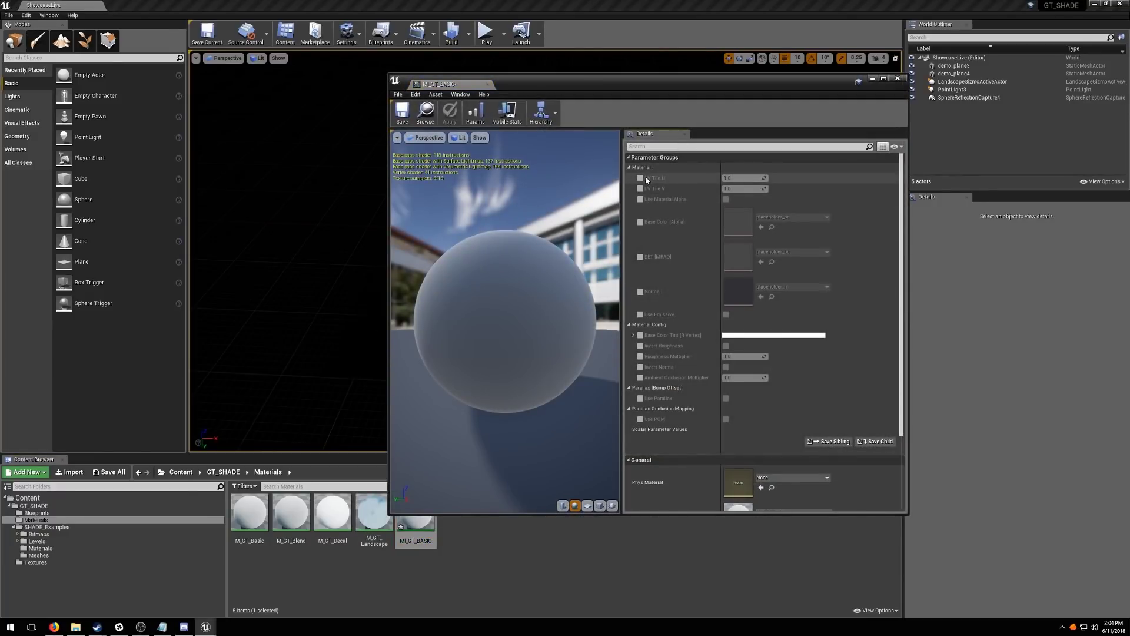
left_click(640, 222)
left_click(640, 257)
left_click(640, 292)
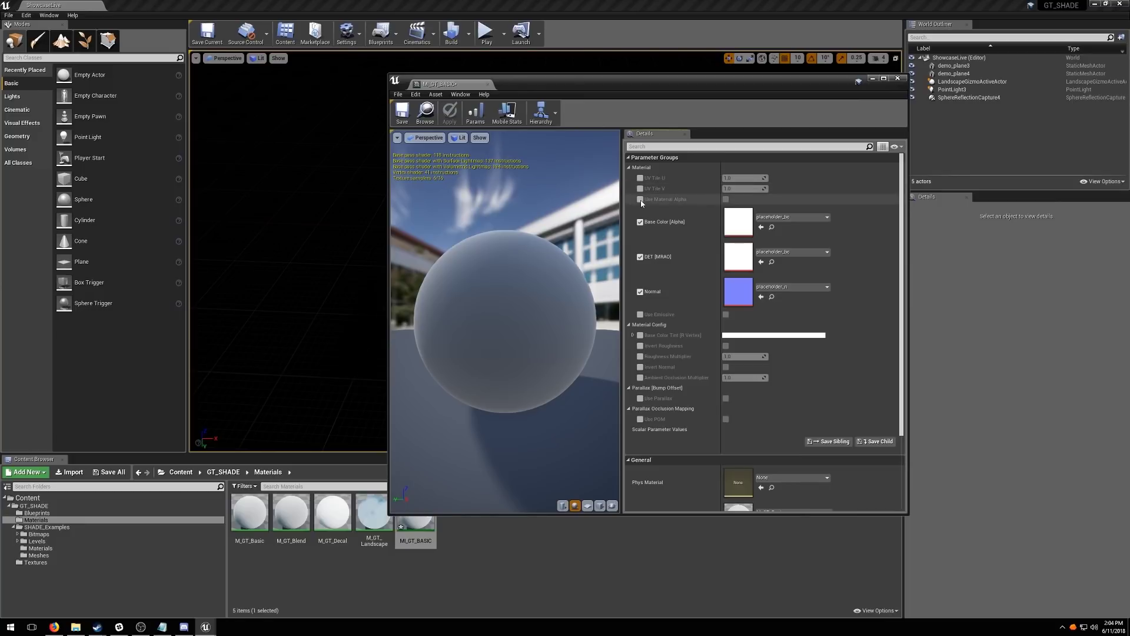
left_click(640, 419)
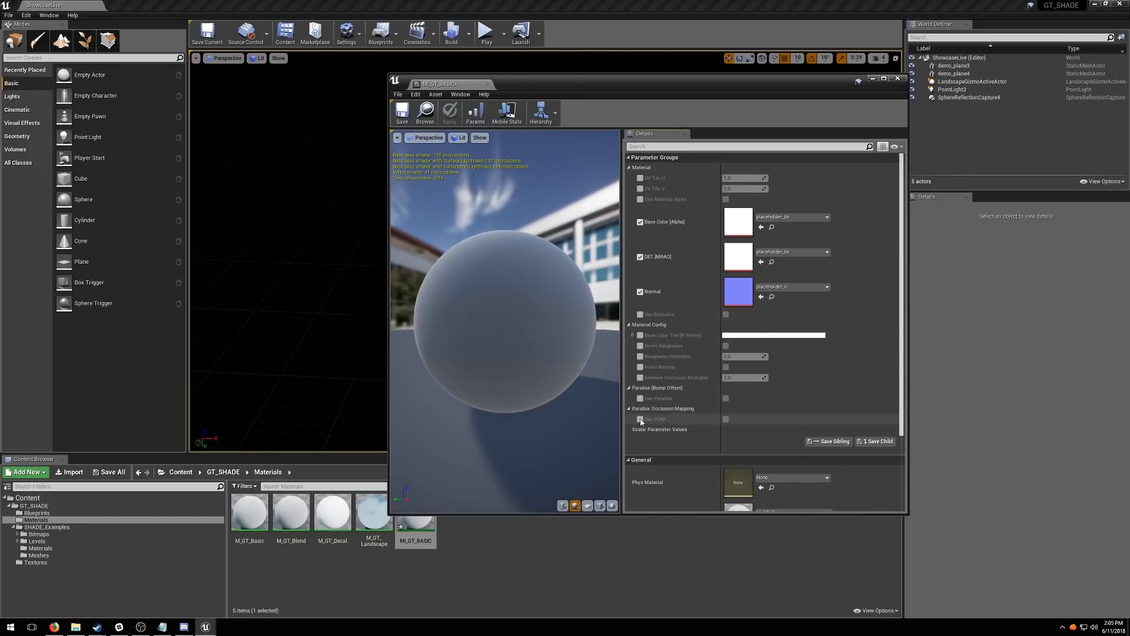
left_click(726, 419)
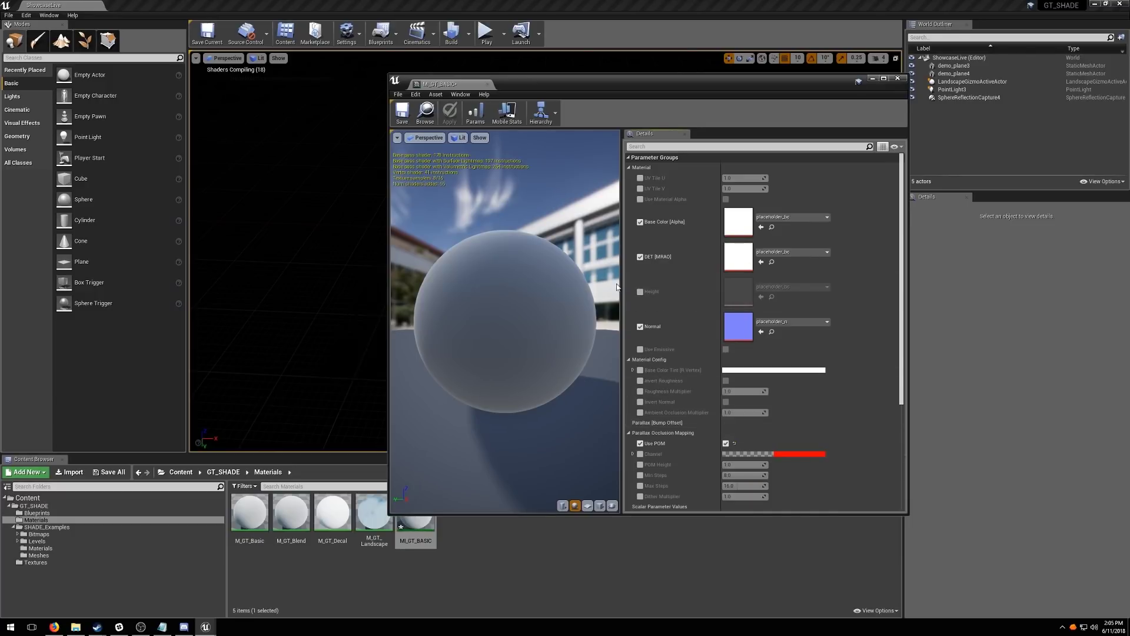
left_click(640, 294)
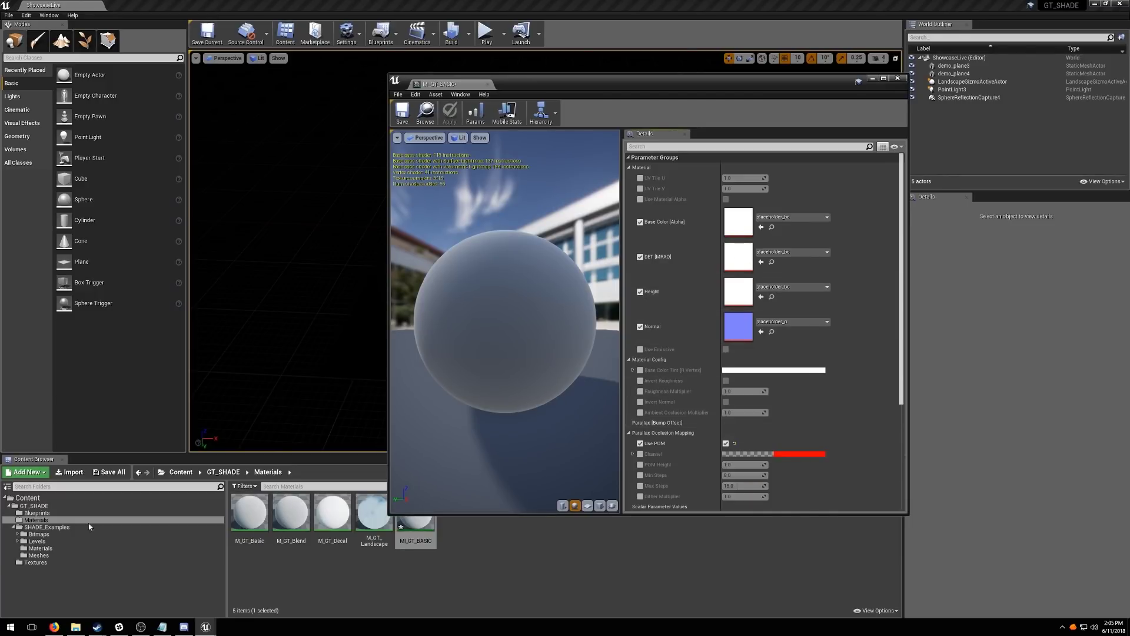
Assign the base color, det, height and normal textures from the Ground_MuddyGrass folder to the matching MI_GT_BASIC texture parameters
left_click(42, 548)
left_click(36, 563)
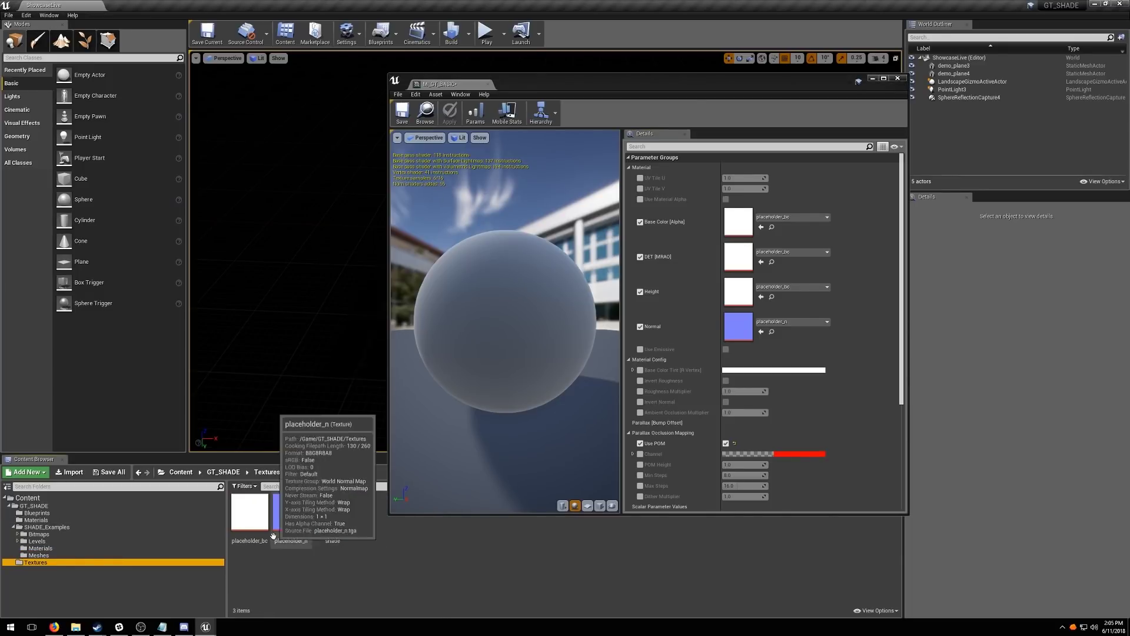
left_click(28, 534)
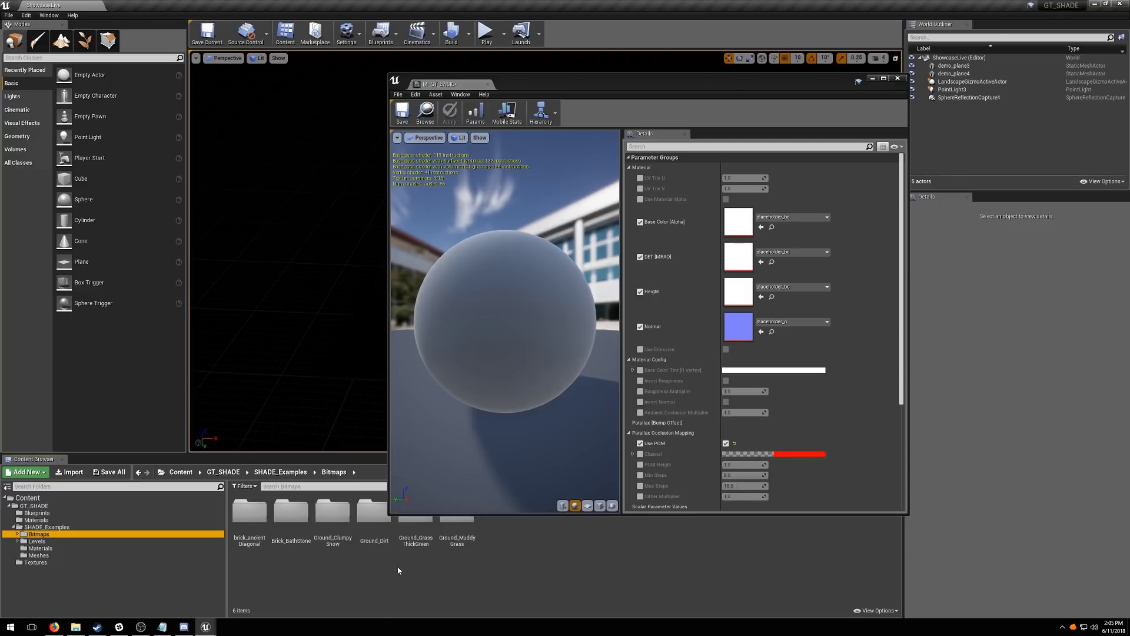
double_click(374, 510)
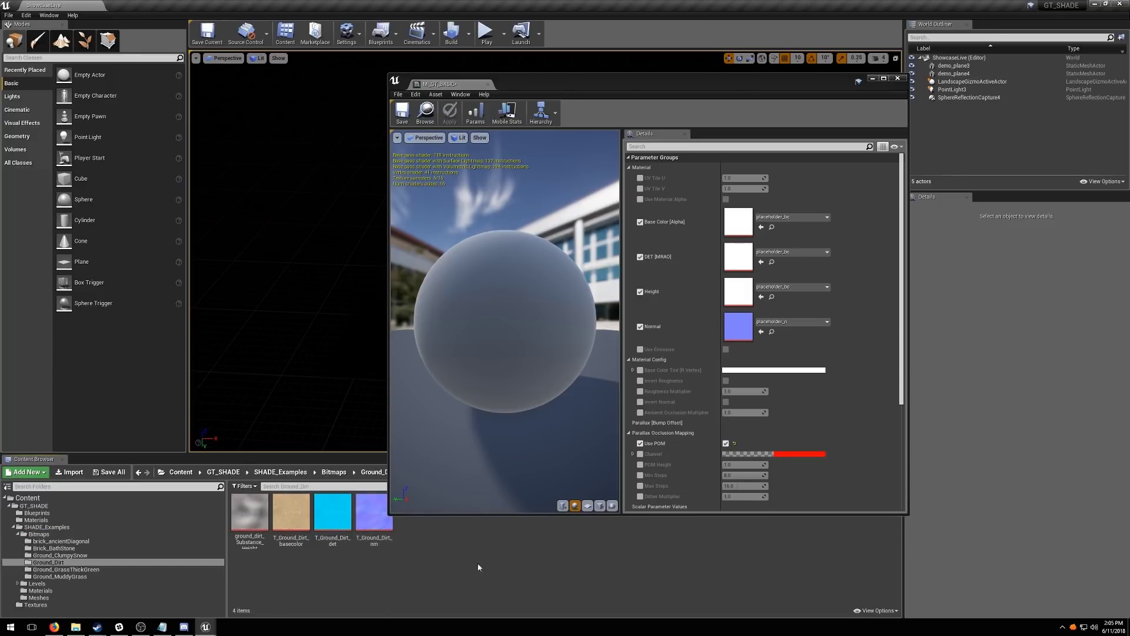
left_click(62, 576)
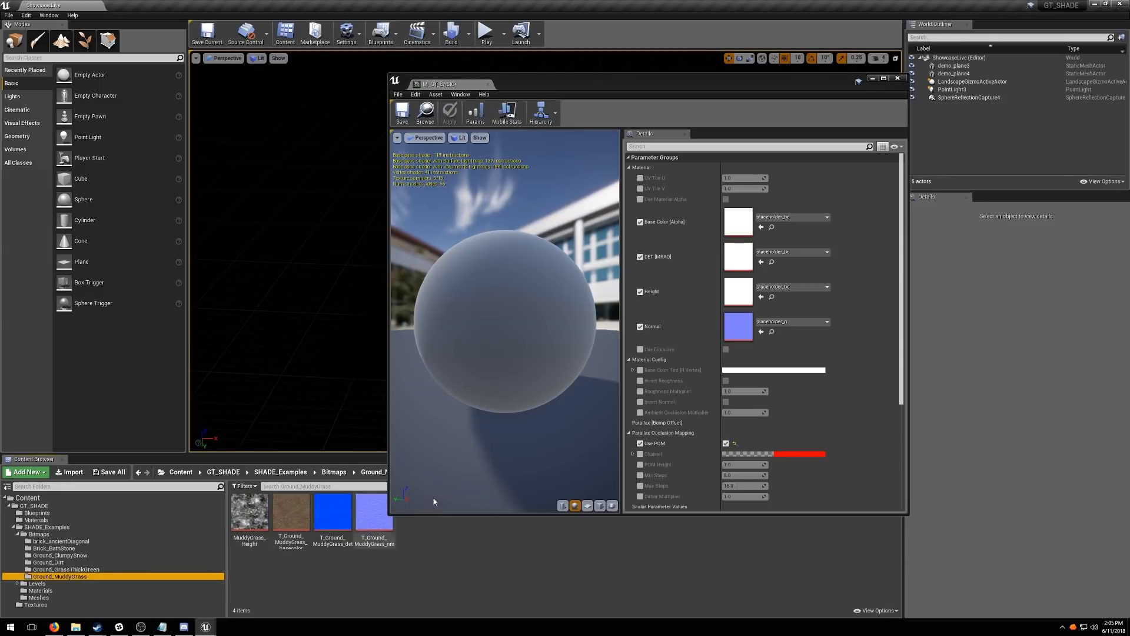
left_click_drag(309, 502, 759, 223)
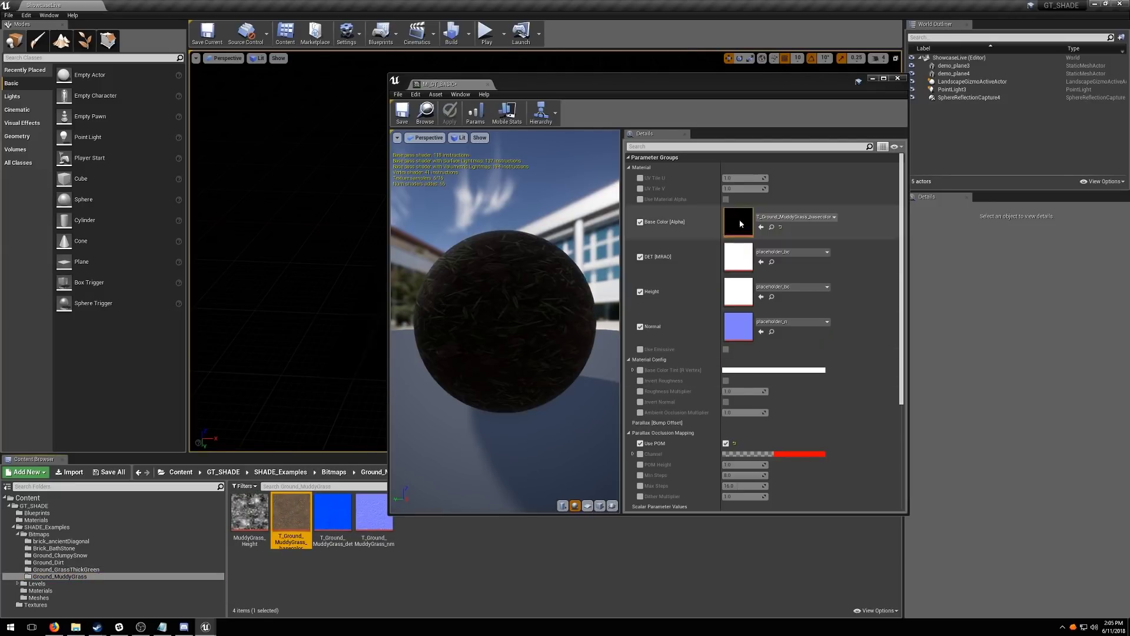
mouse_move(332, 512)
left_mouse_down()
mouse_move(451, 479)
mouse_move(760, 256)
left_mouse_up()
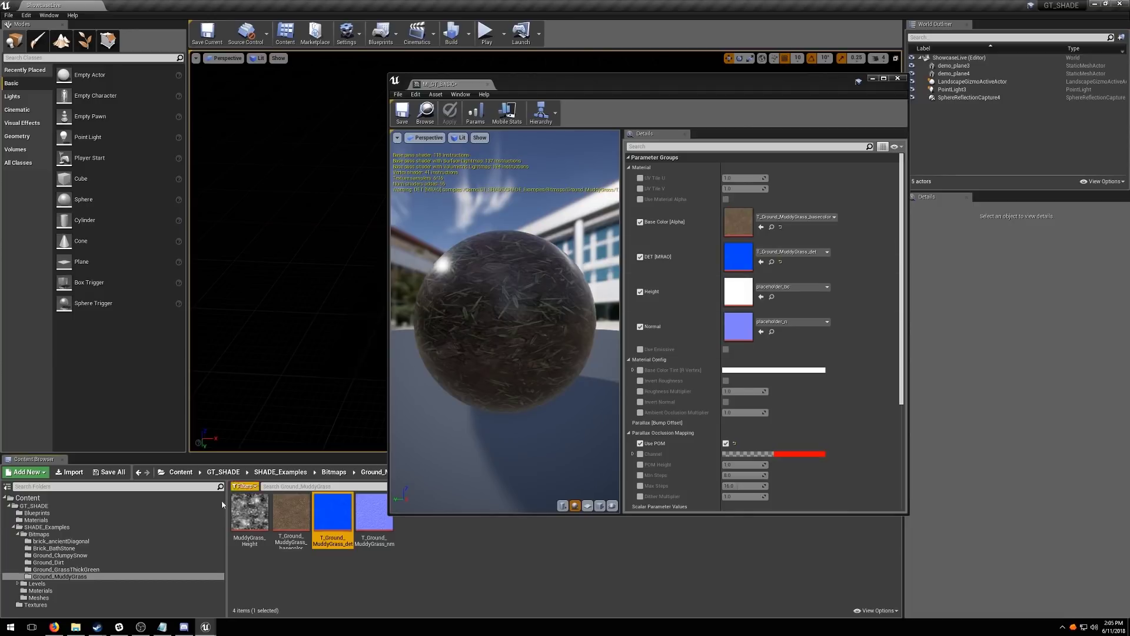
left_click_drag(255, 516, 739, 291)
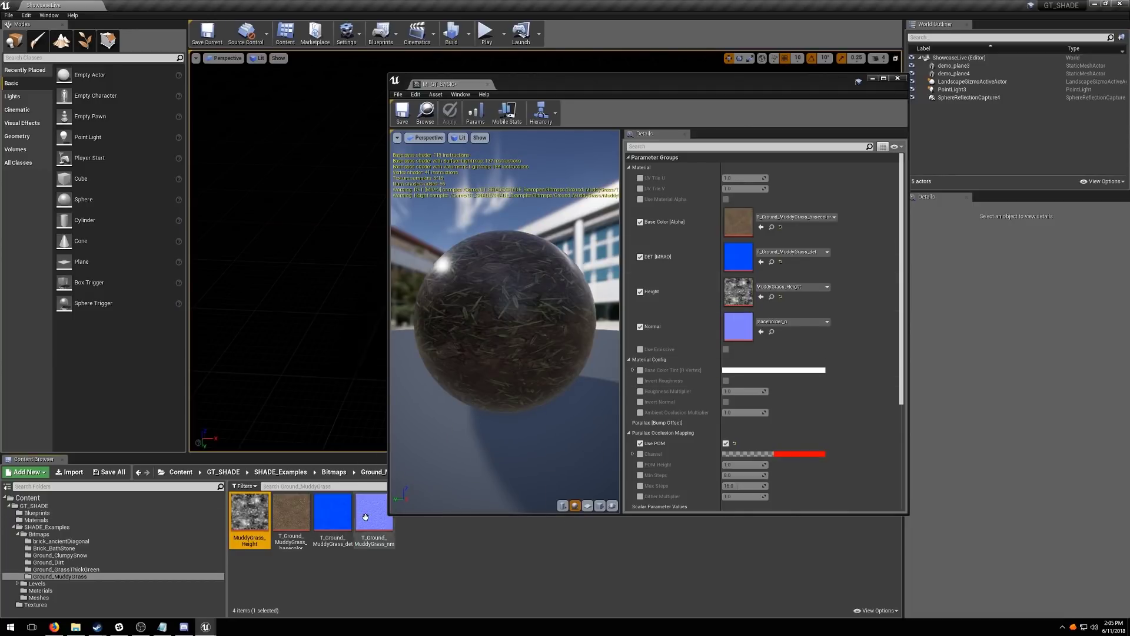
left_click_drag(365, 517, 739, 327)
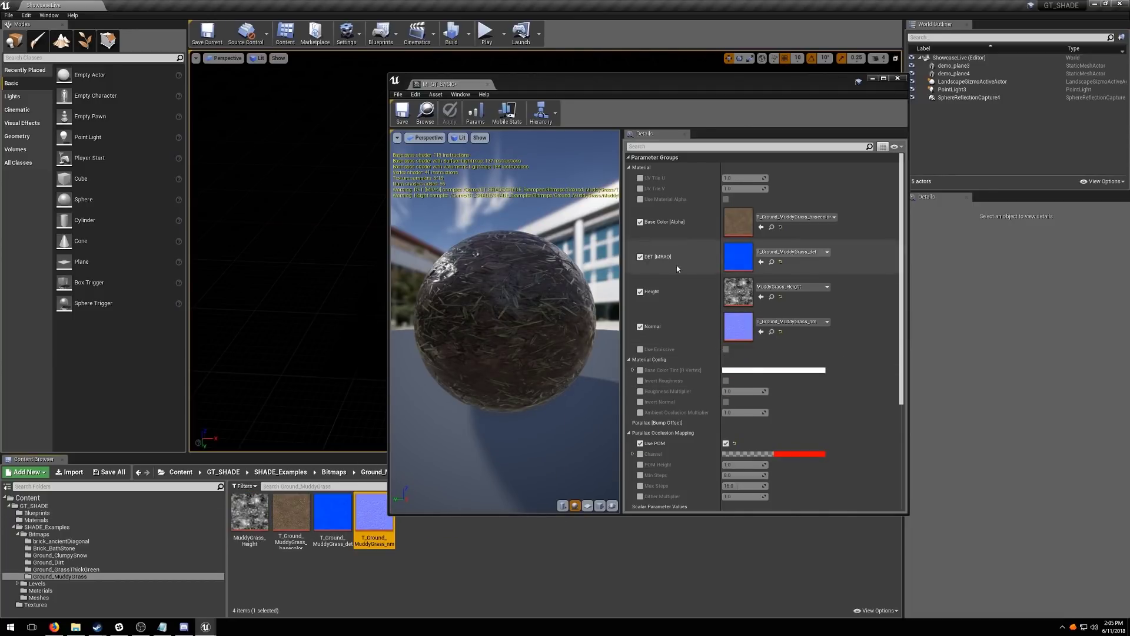
Apply MI_GT_BASIC from the GT_SHADE Materials folder to the lit checkered plane in the level
left_click_drag(636, 85, 886, 134)
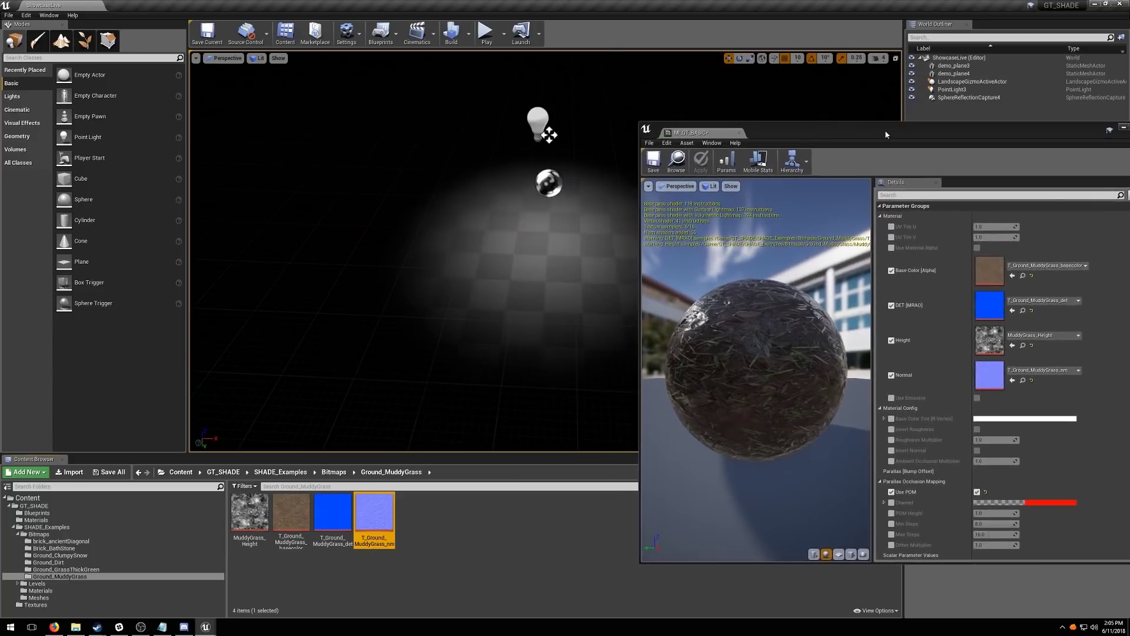
left_click(36, 519)
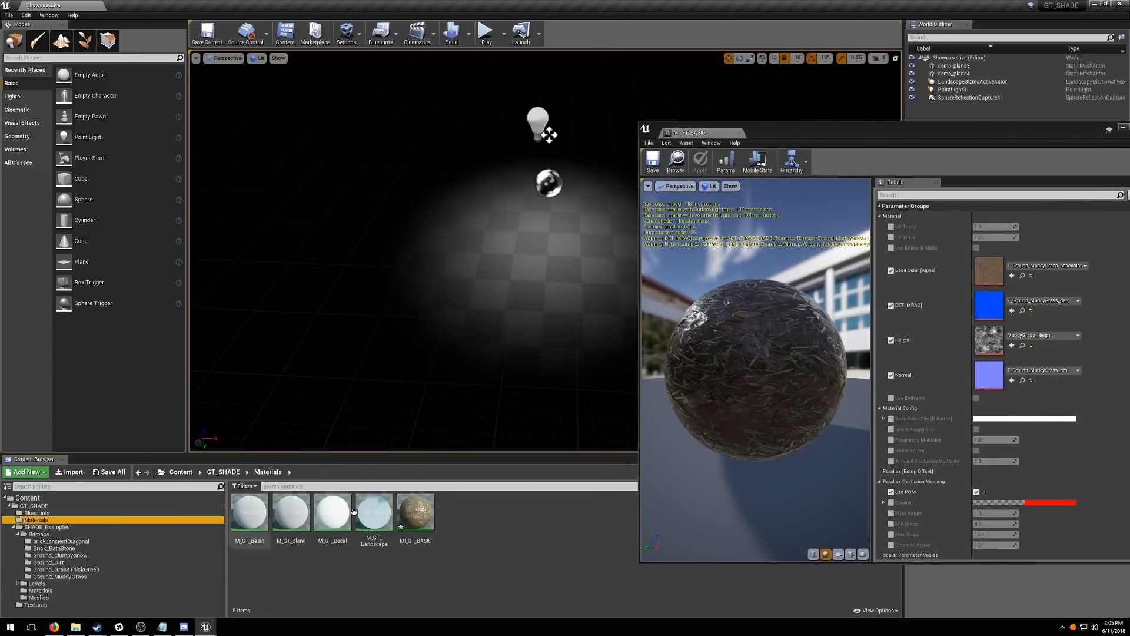
left_click_drag(416, 512, 532, 264)
key("w")
mouse_move(531, 272)
right_mouse_down()
mouse_move(560, 309)
mouse_move(556, 241)
mouse_move(550, 300)
mouse_move(528, 274)
right_mouse_up()
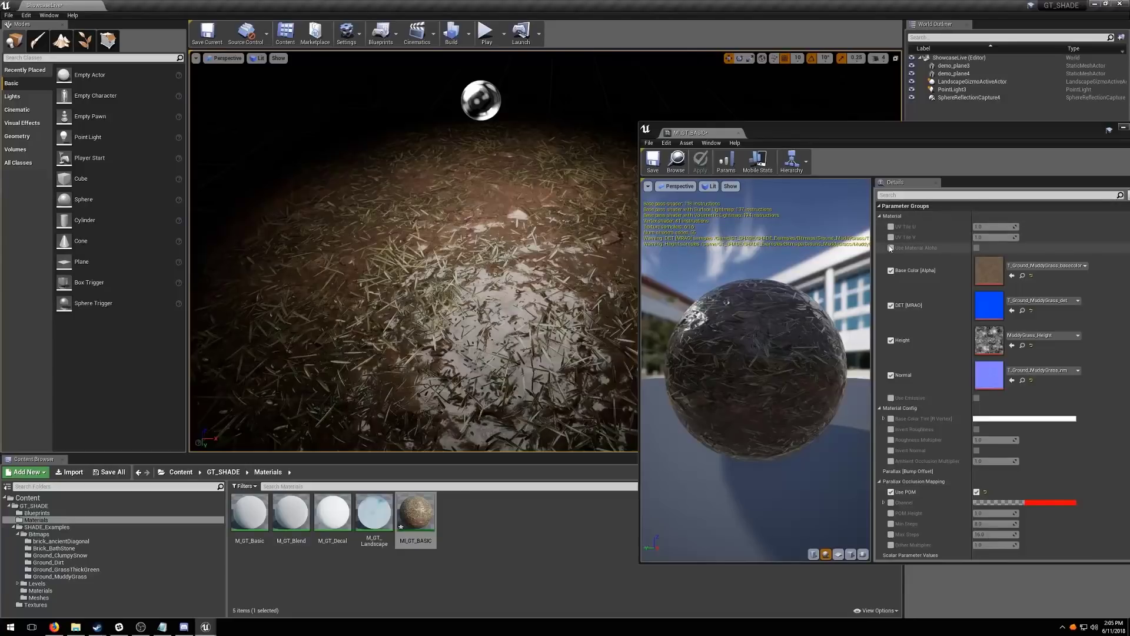
Enable all Material Config overrides of MI_GT_BASIC and set the Roughness Multiplier to about 1.65
left_click(890, 418)
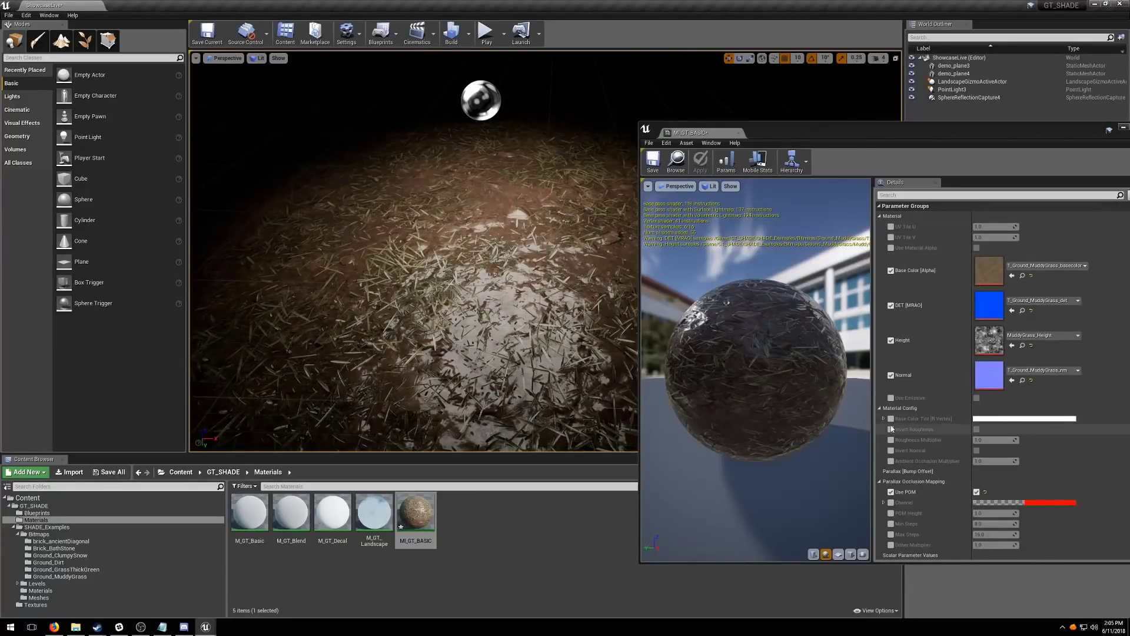
left_click(891, 429)
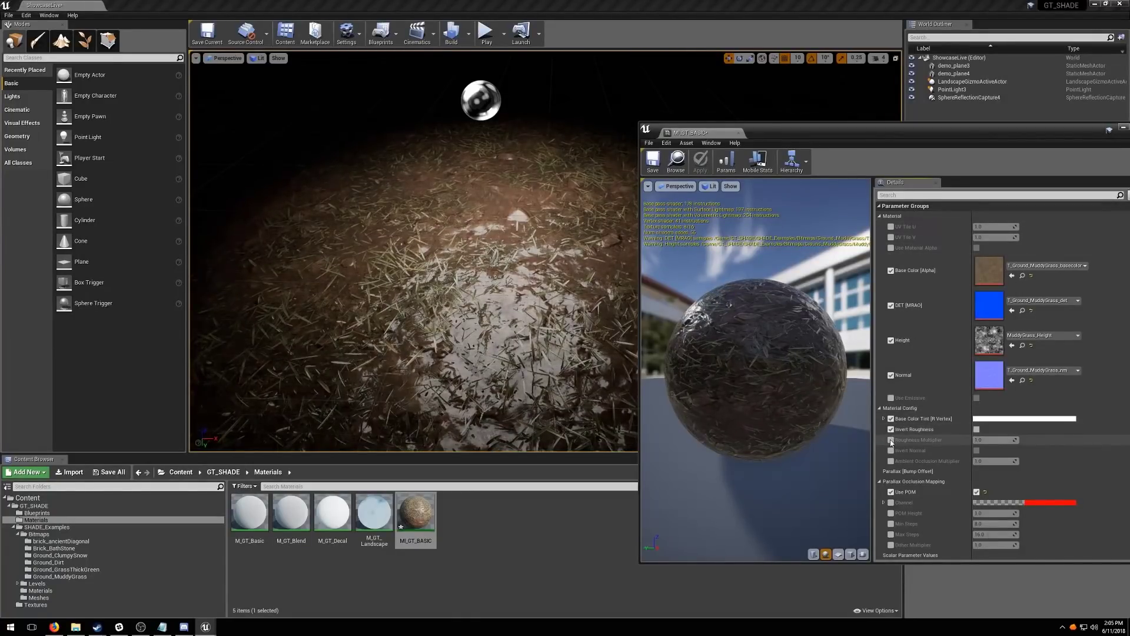
left_click(891, 439)
left_click(891, 450)
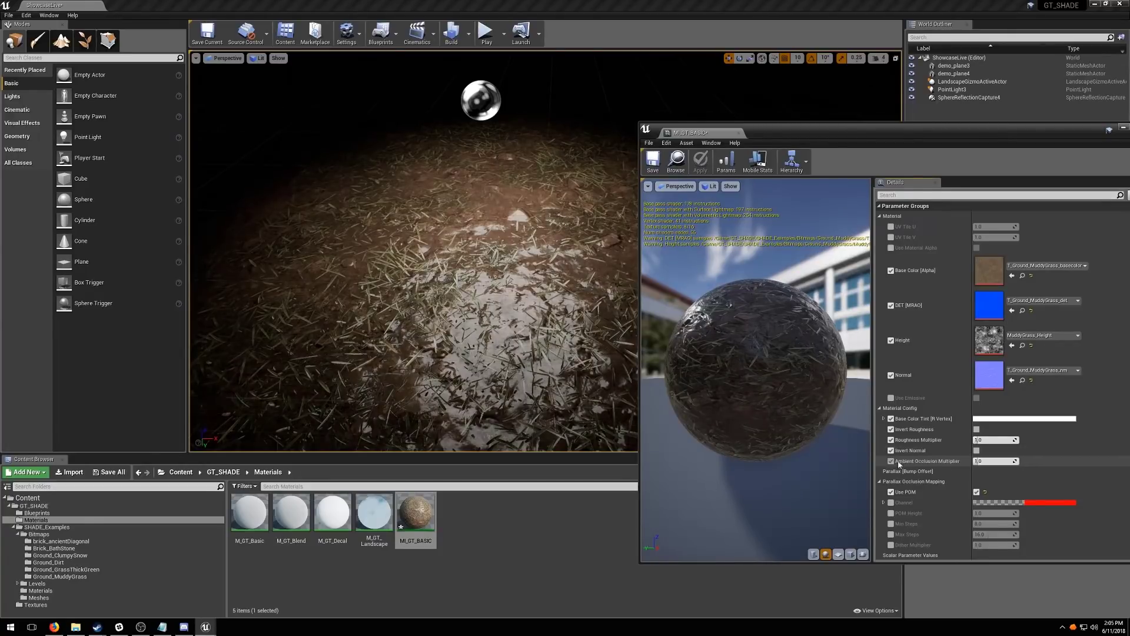
left_click(890, 461)
mouse_move(982, 440)
left_mouse_down()
mouse_move(1000, 440)
mouse_move(971, 440)
left_mouse_up()
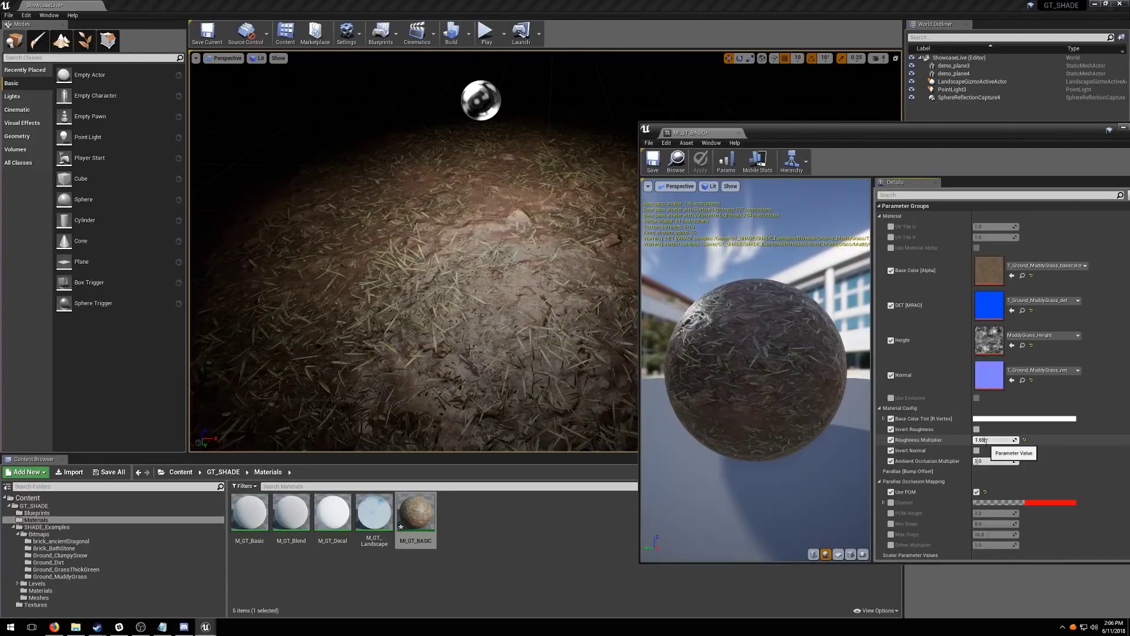
key("Return")
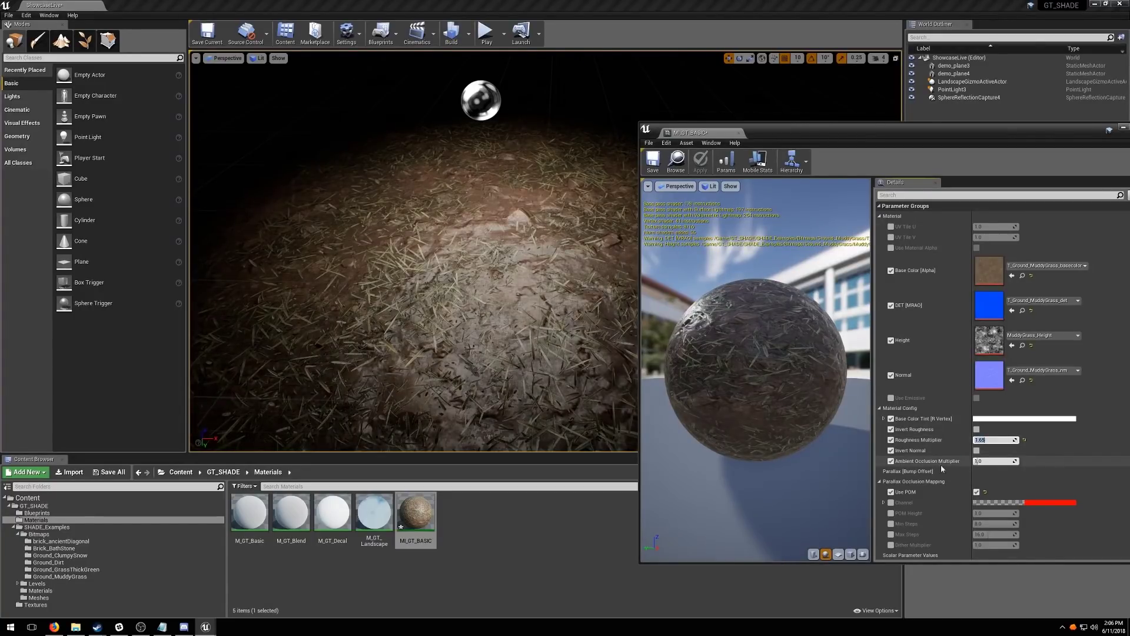
Enable the POM Height, Min Steps, Max Steps and Dither Multiplier overrides, with Max Steps 24 and POM Height about 4.14
left_click(892, 513)
left_click(890, 524)
left_click(891, 534)
left_click(891, 545)
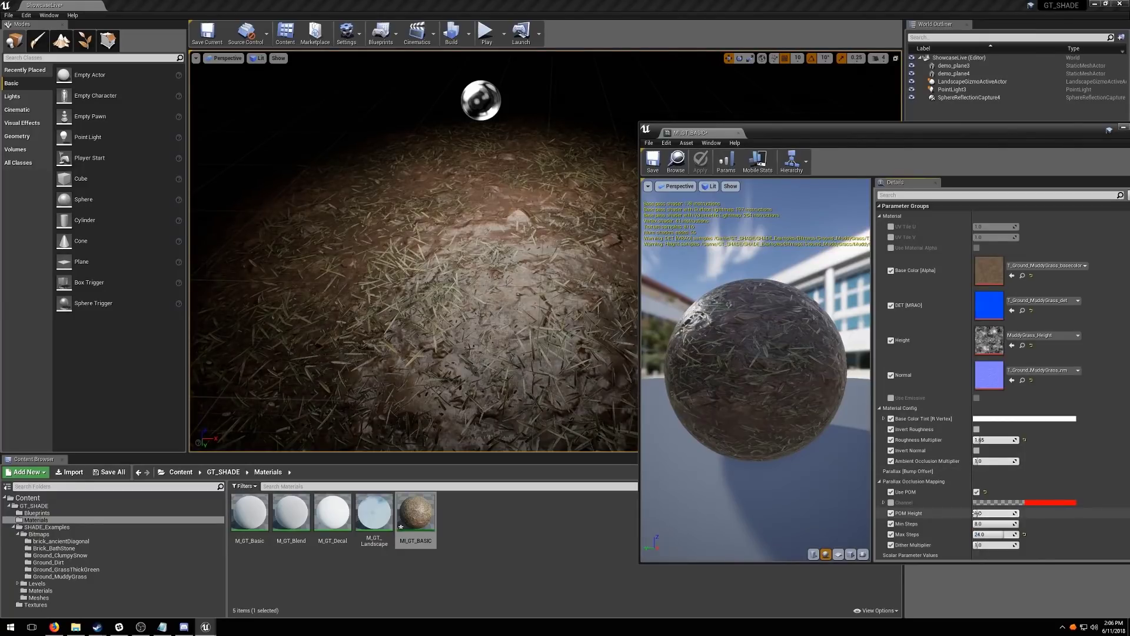
mouse_move(975, 513)
left_mouse_down()
mouse_move(1033, 512)
mouse_move(994, 513)
left_mouse_up()
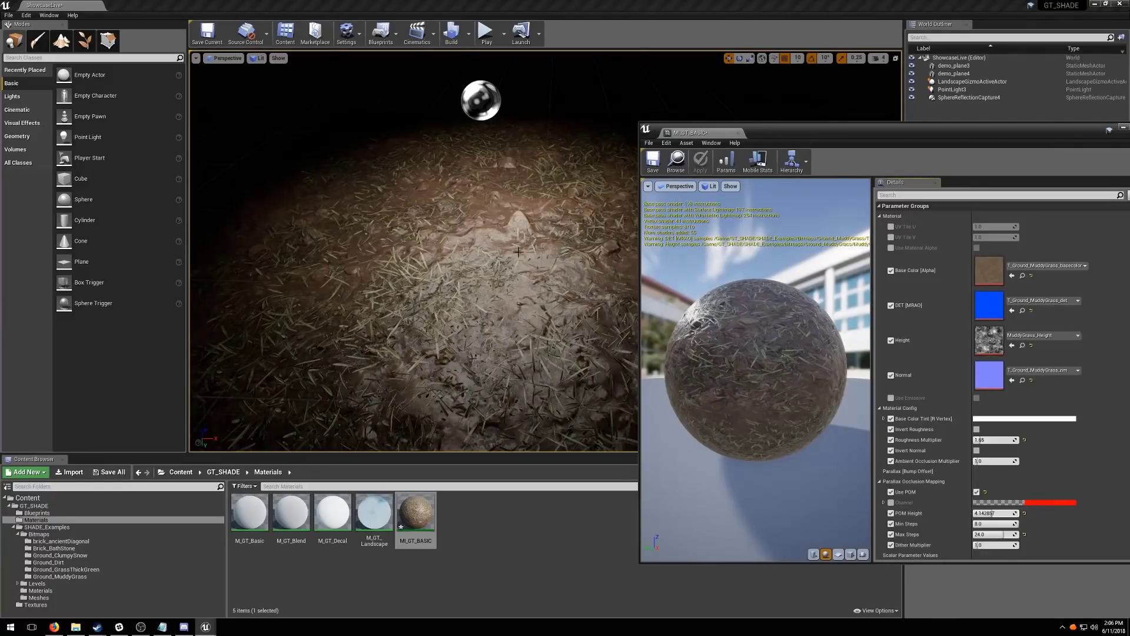
right_click_drag(522, 214, 574, 189)
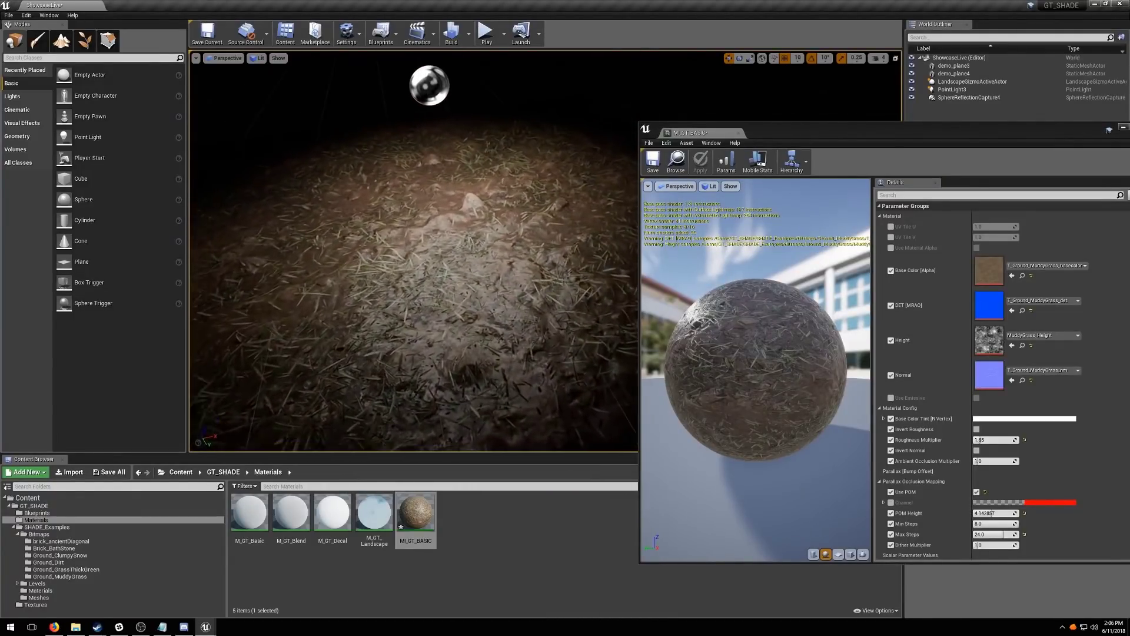
Duplicate the muddy grass plane together with its reflection capture and point light, placing the copies beside the originals
right_click_drag(516, 220, 428, 206)
left_click(431, 278)
left_click(424, 238, "ctrl")
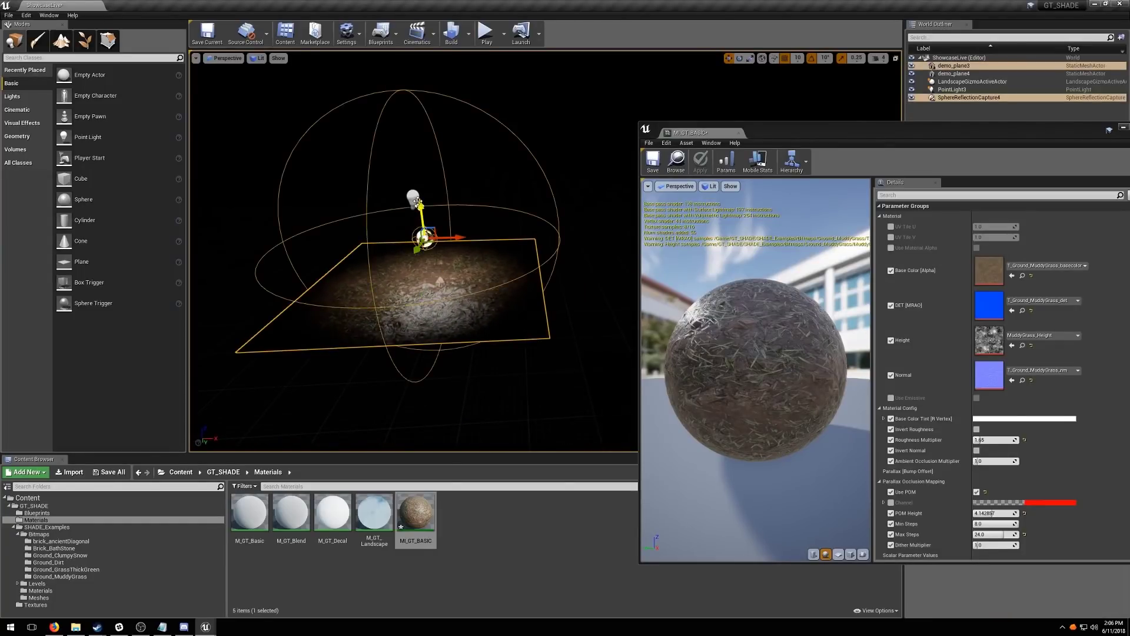
left_click(412, 195, "ctrl")
left_click_drag(444, 199, 723, 199, "alt")
mouse_move(444, 199)
right_mouse_down()
mouse_move(500, 174)
mouse_move(450, 181)
right_mouse_up()
Create a material instance from M_GT_Blend and name it MI_GT_BLEND
left_click(497, 580)
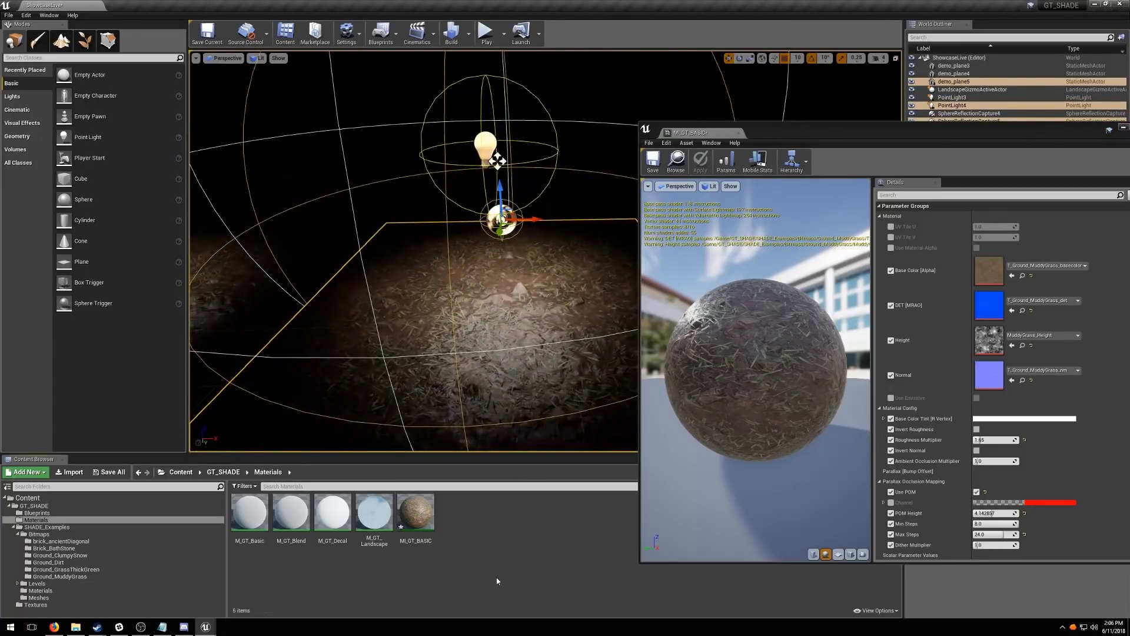
right_click(291, 512)
left_click(333, 311)
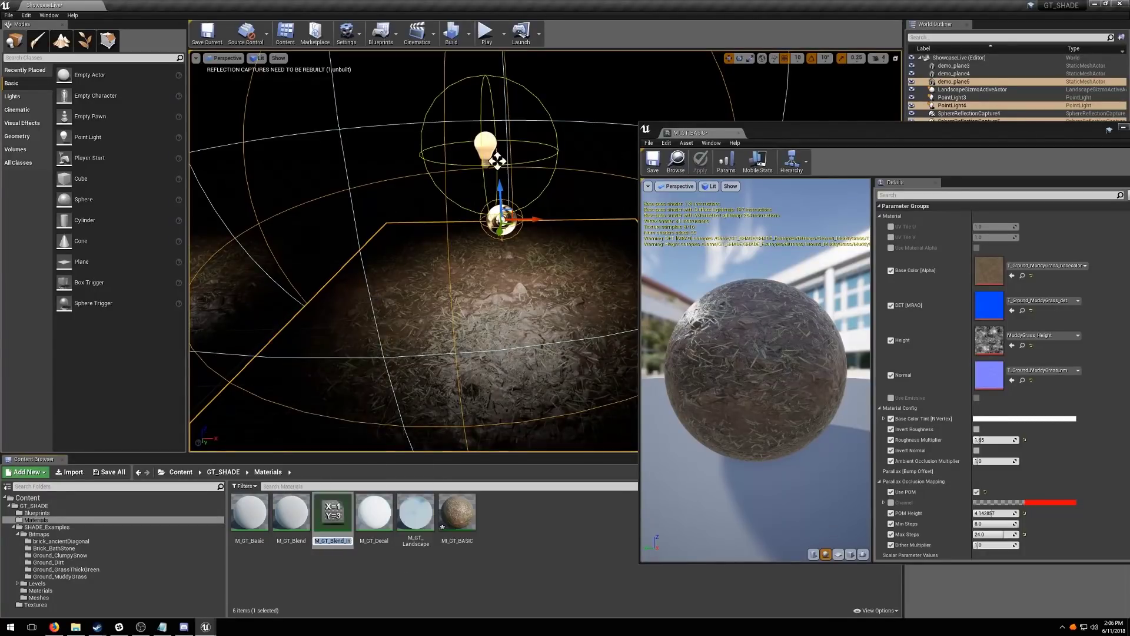
type("MI_GT_BLEND")
key("Return")
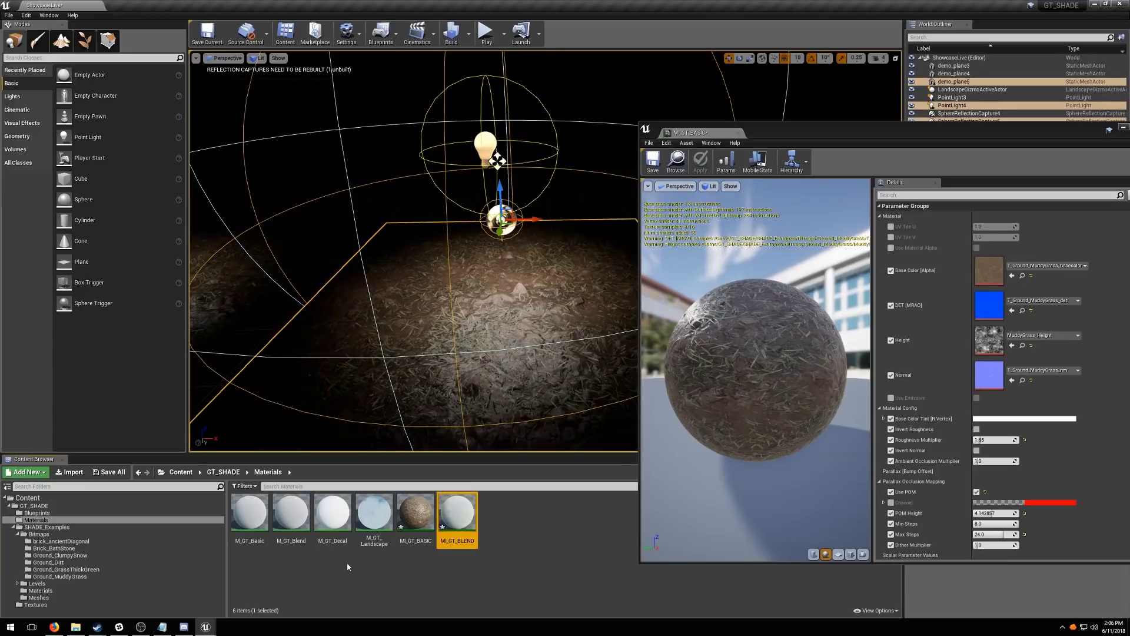
Open MI_GT_BLEND for editing and look through its Base and Top parameter groups
double_click(465, 511)
left_click_drag(907, 151, 795, 99)
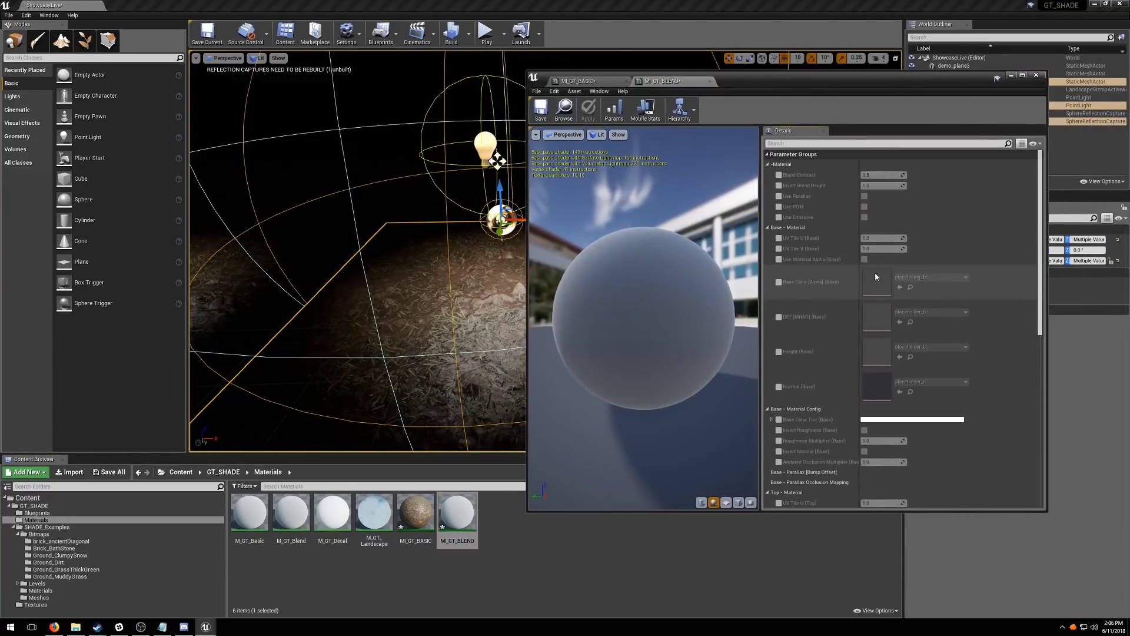
scroll(885, 273, "down", 8)
scroll(885, 274, "up", 4)
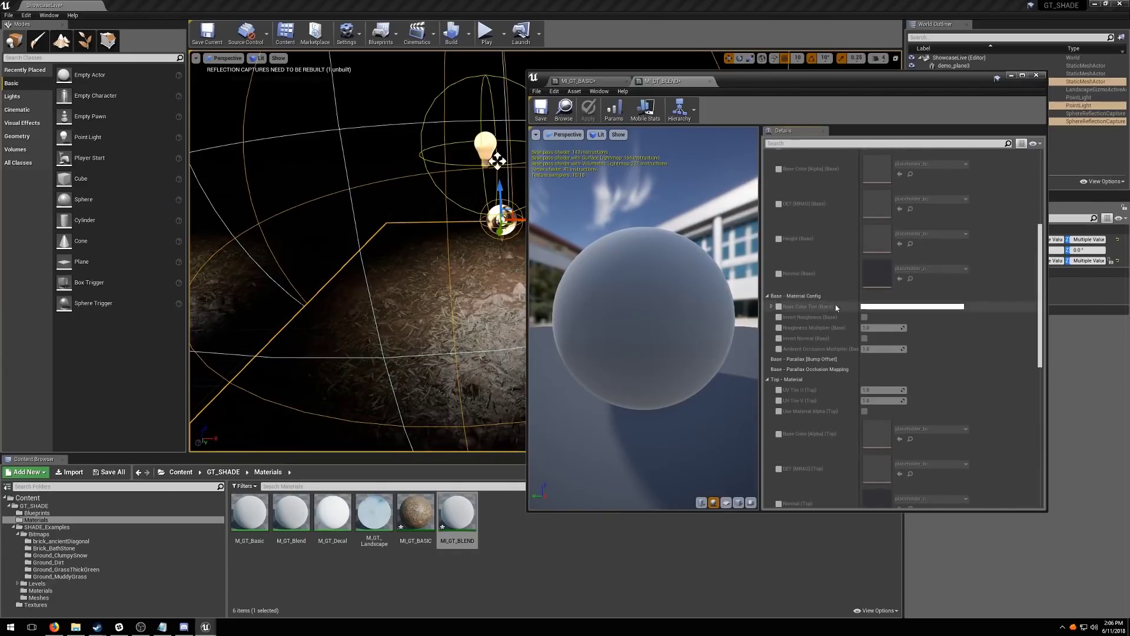
scroll(815, 324, "up", 3)
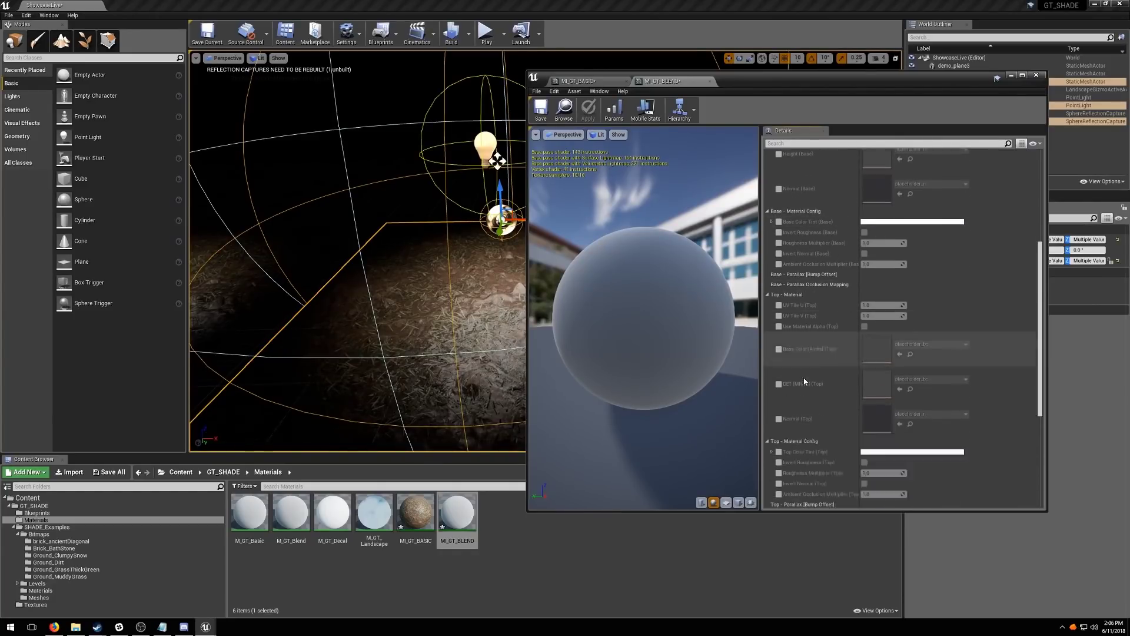
scroll(811, 370, "up", 5)
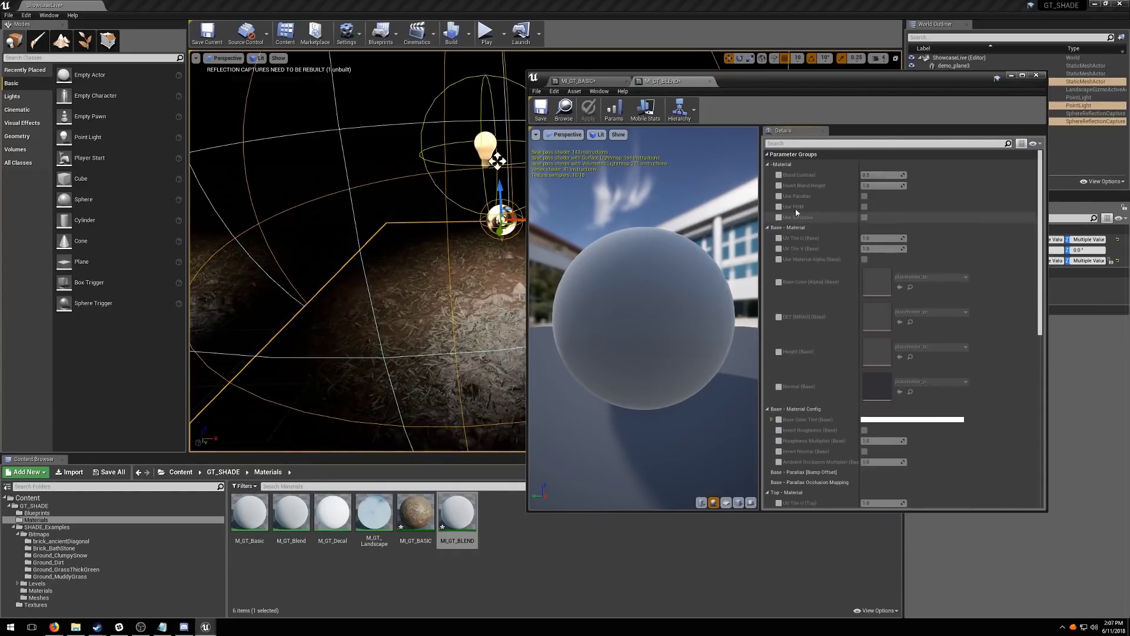
Enable the Base layer's Base Color, DET, Height and Normal texture overrides and turn on Use POM
left_click(779, 283)
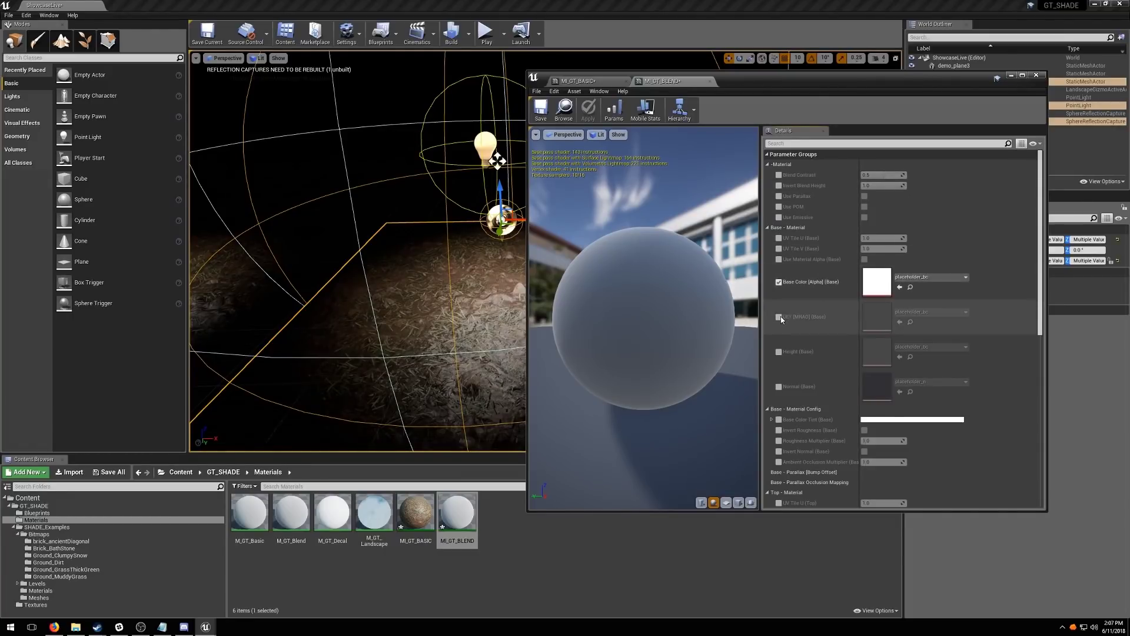
left_click(779, 317)
left_click(779, 386)
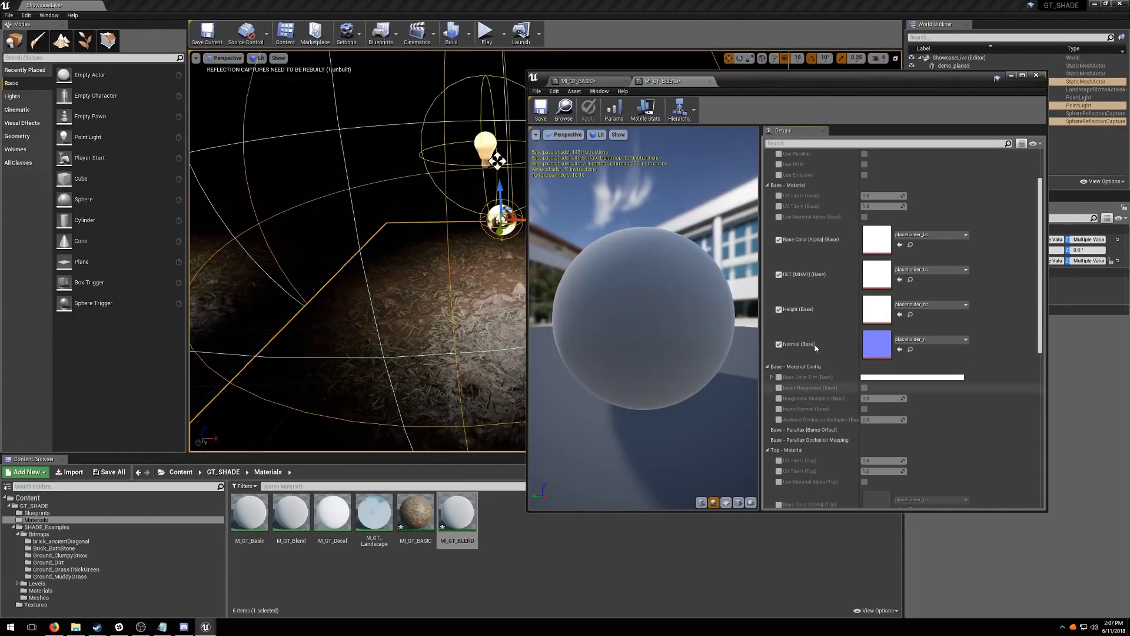
left_click(779, 206)
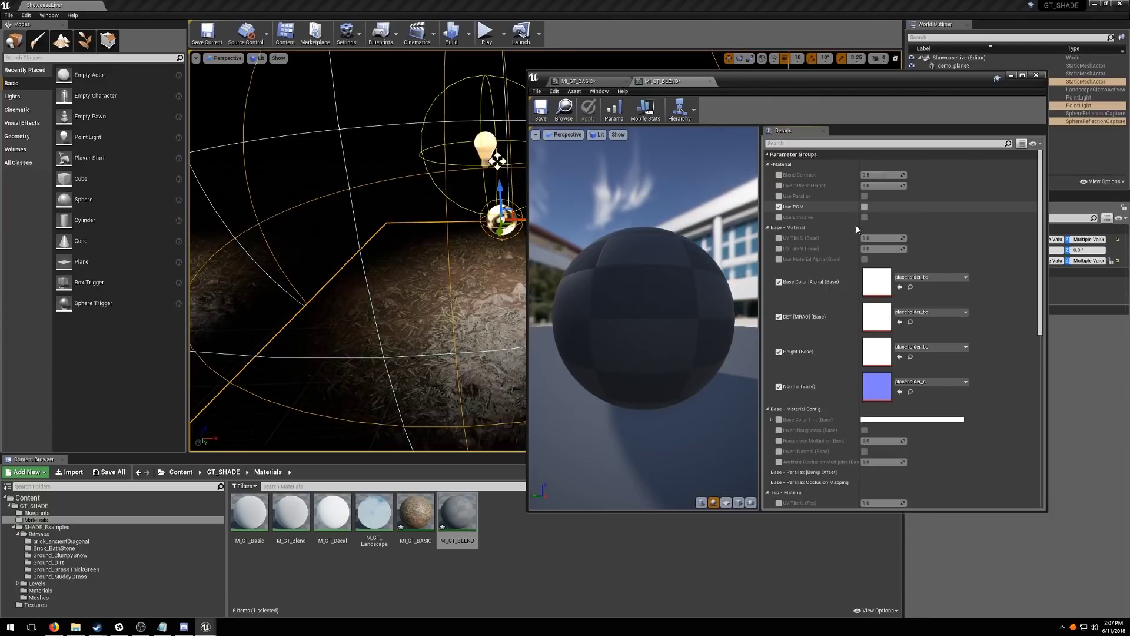
Enable the Top layer's Base Color, DET, Height and Normal texture overrides
scroll(792, 336, "down", 2)
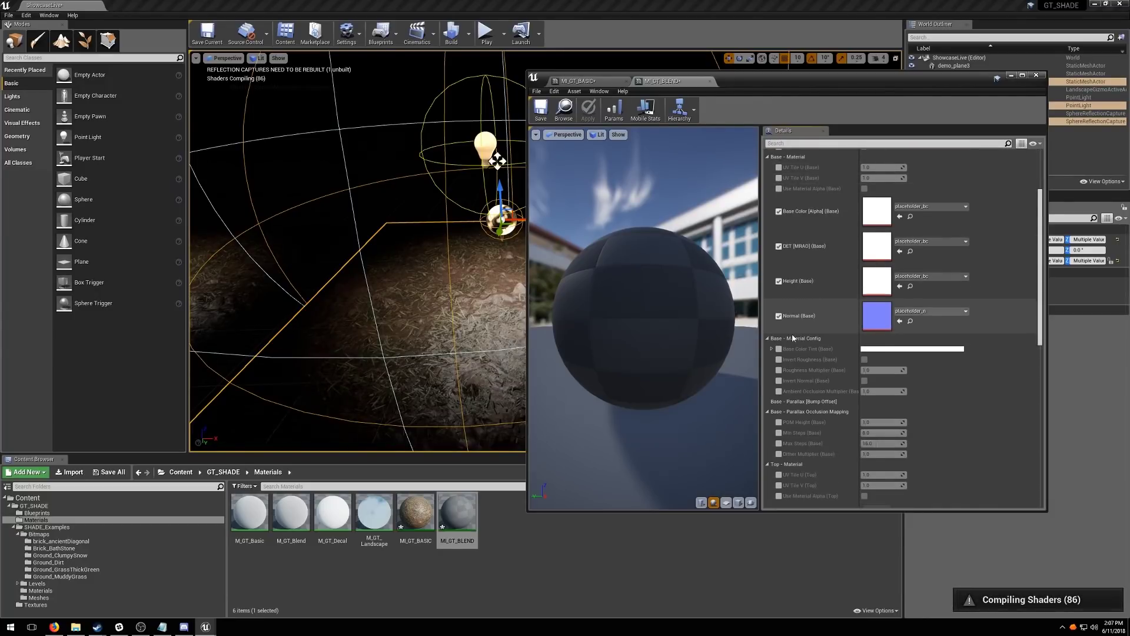
scroll(778, 356, "down", 4)
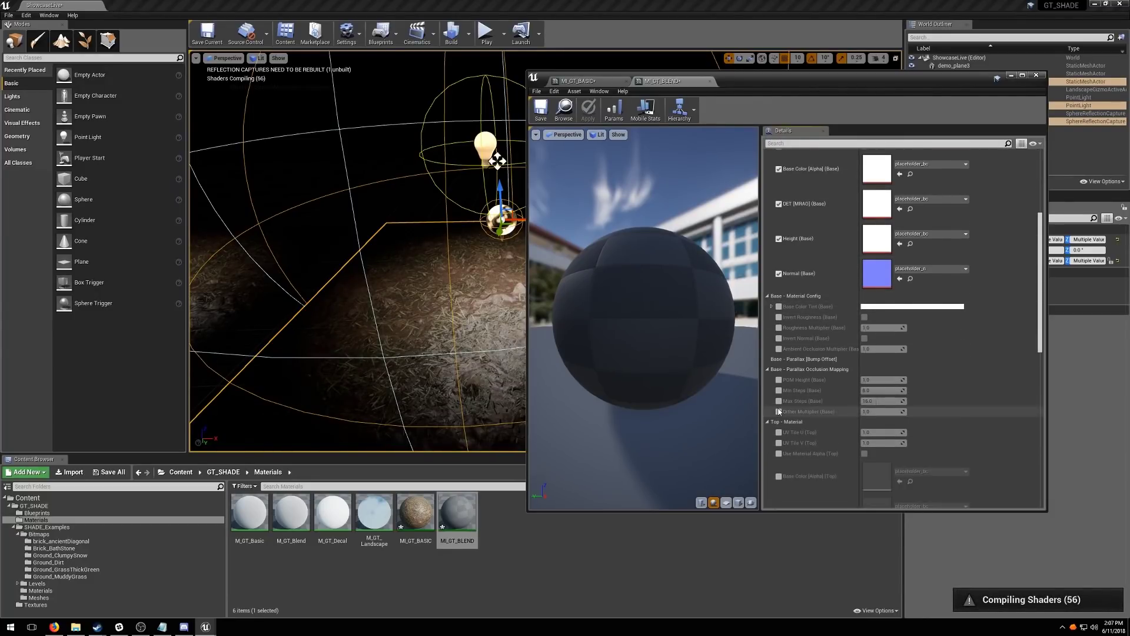
left_click(779, 364)
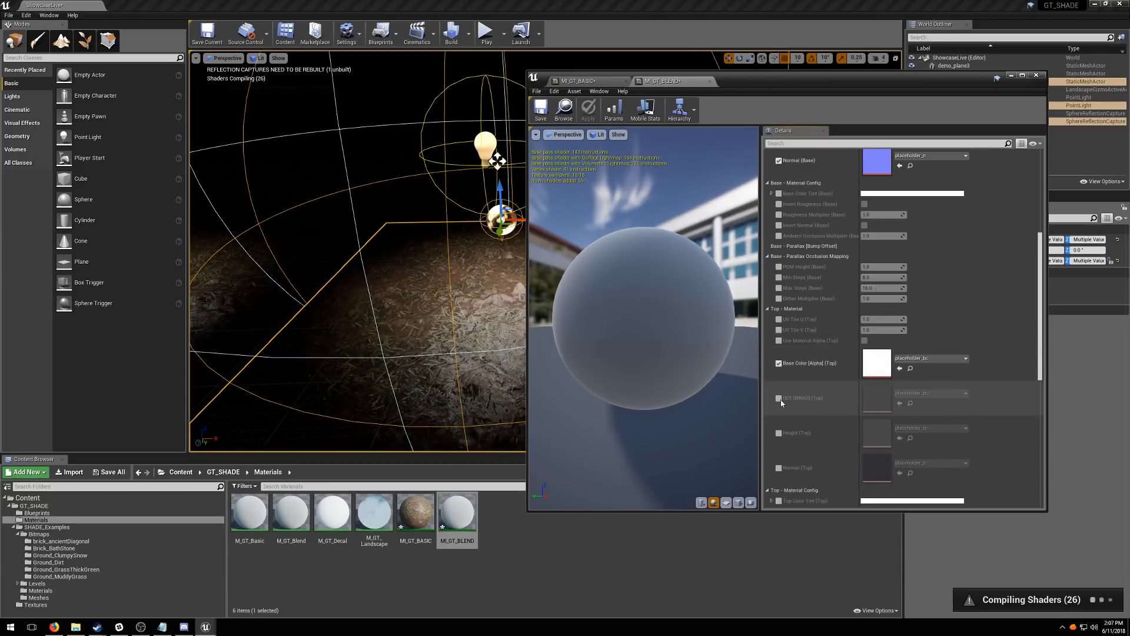
left_click(779, 398)
left_click(778, 432)
left_click(779, 467)
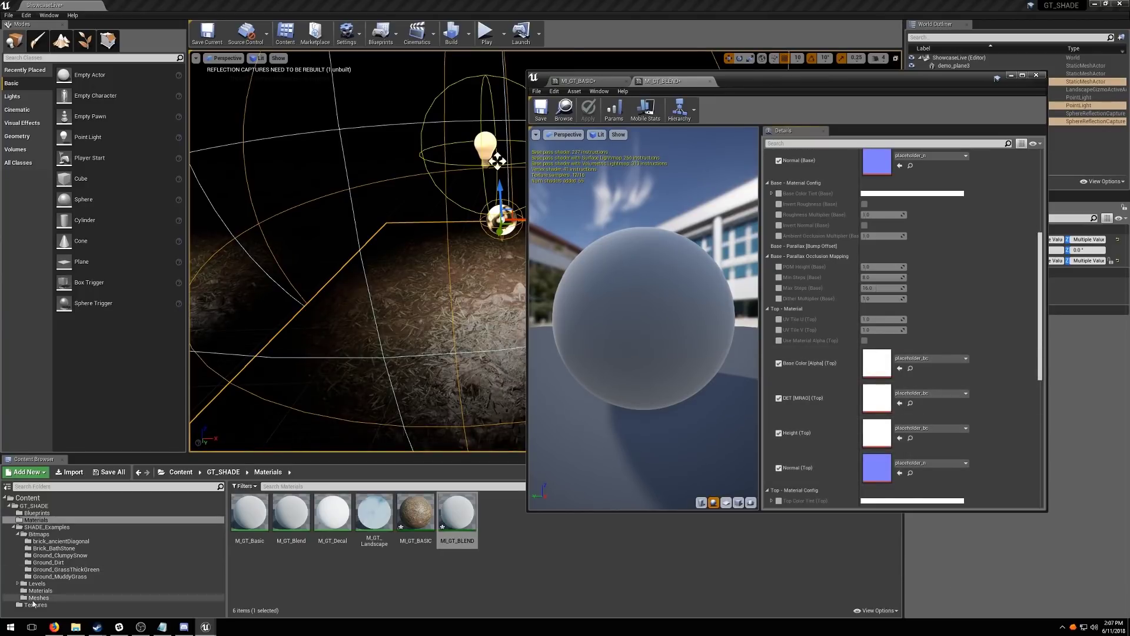
Assign the Brick_BathStone basecolor, det, height and normal textures to the matching Base layer slots
left_click(85, 549)
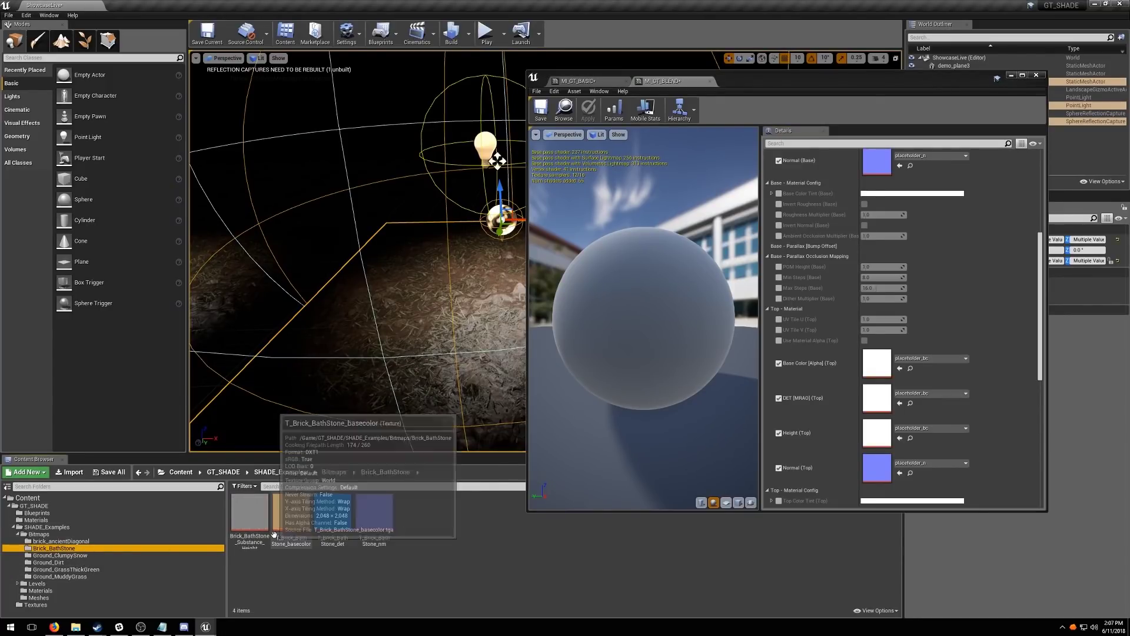
mouse_move(287, 516)
left_mouse_down()
mouse_move(630, 421)
mouse_move(280, 509)
left_mouse_up()
scroll(951, 323, "up", 5)
scroll(951, 323, "up", 2)
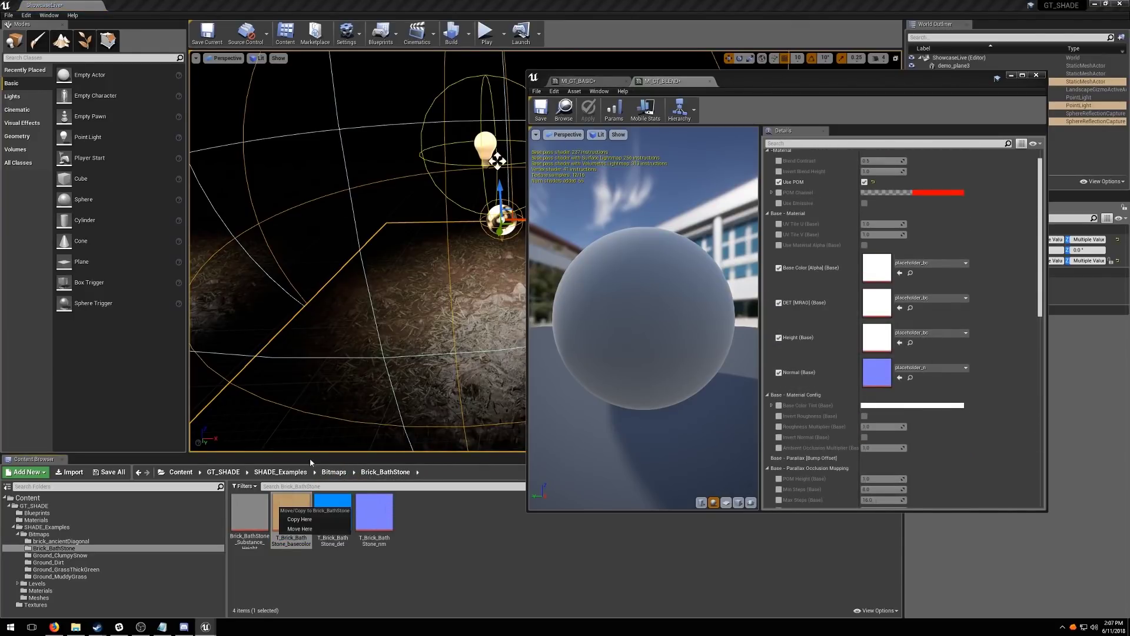
left_click(291, 515)
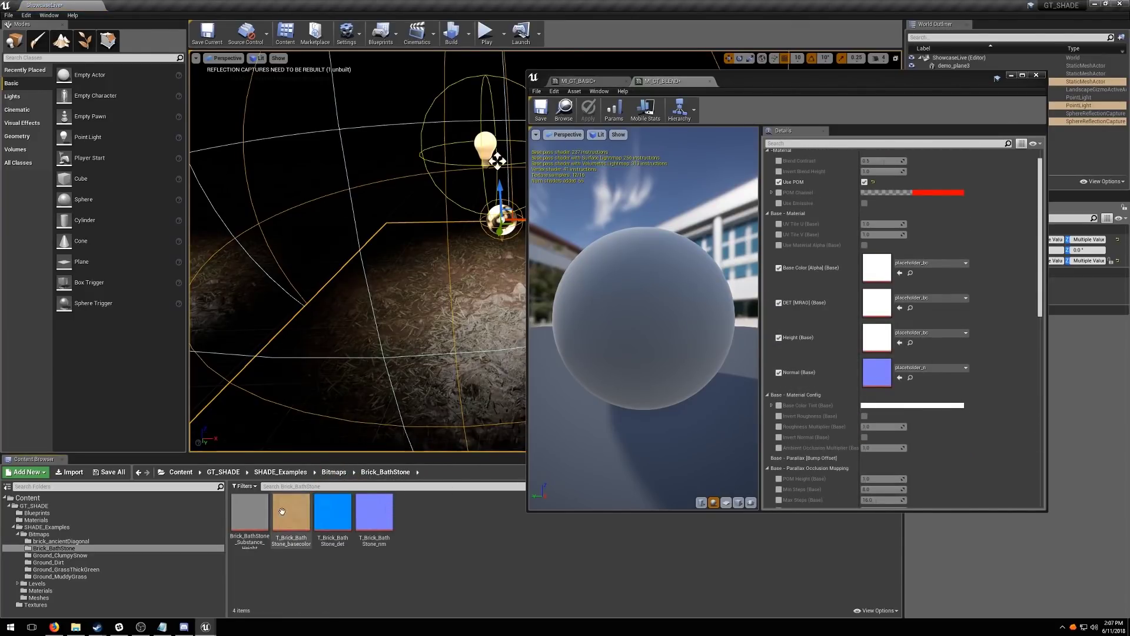
left_click_drag(291, 515, 877, 271)
left_click_drag(334, 507, 877, 303)
left_click_drag(249, 515, 878, 340)
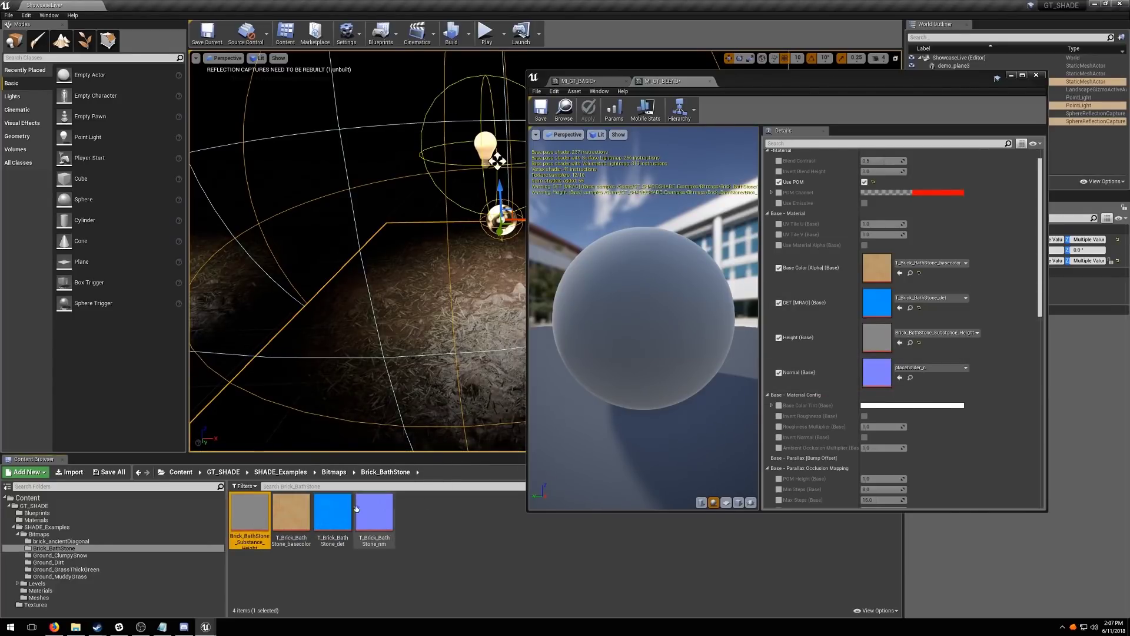
left_click_drag(374, 515, 876, 374)
Assign the Ground_Dirt basecolor, det, height and normal textures to the matching Top layer slots
scroll(844, 395, "down", 6)
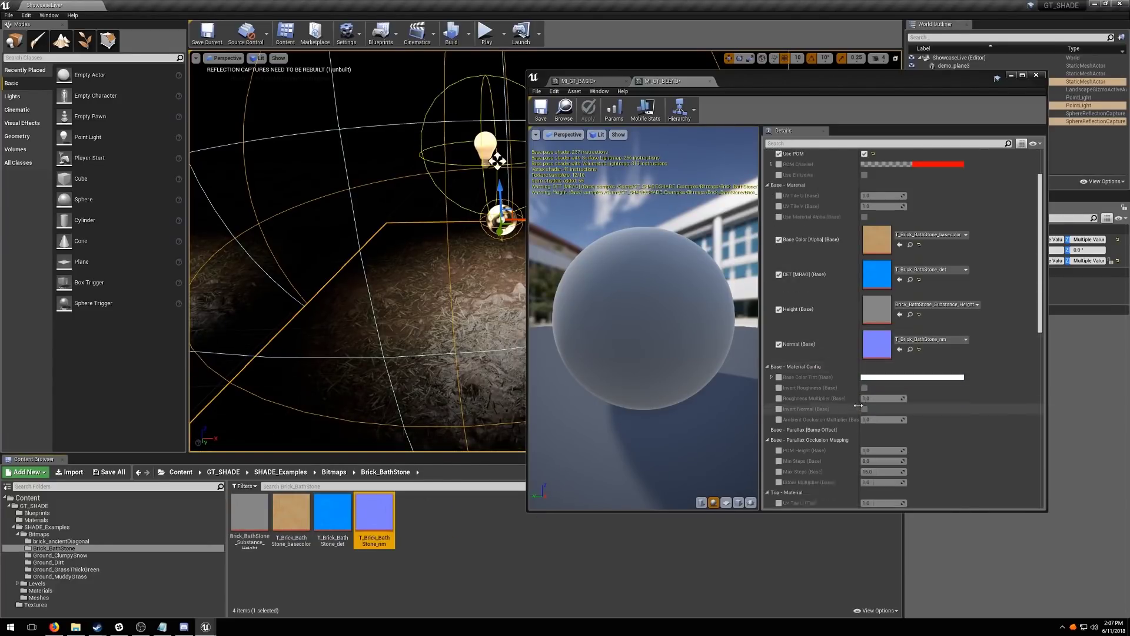
left_click(81, 564)
left_click(292, 512)
left_click_drag(291, 513, 875, 348)
left_click_drag(333, 512, 872, 383)
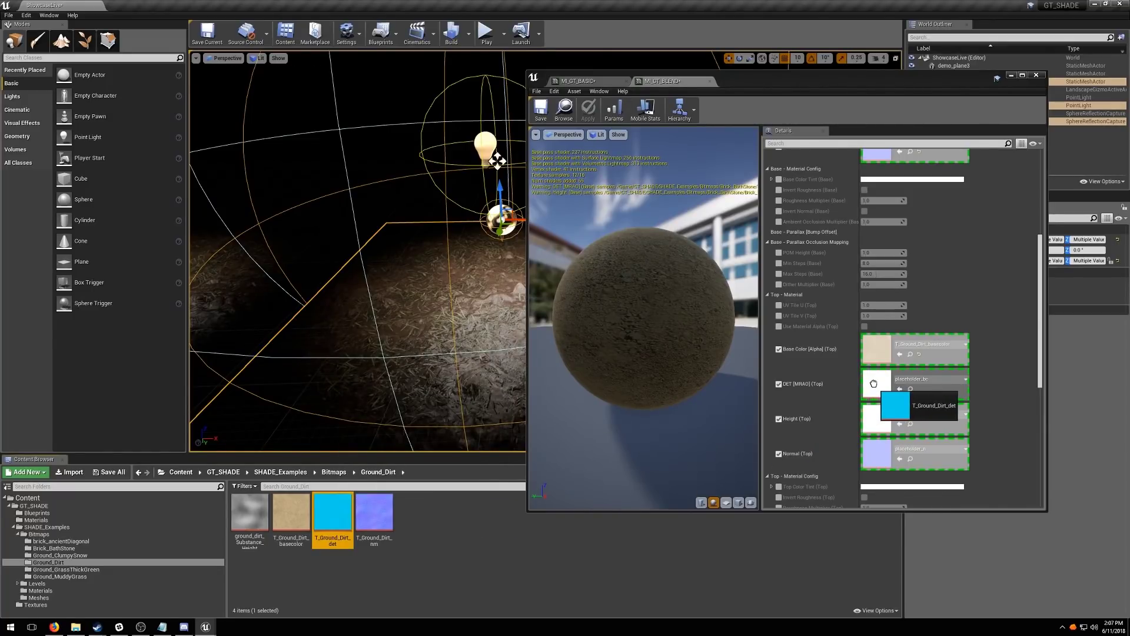
left_click_drag(873, 383, 874, 383)
left_click_drag(249, 511, 870, 417)
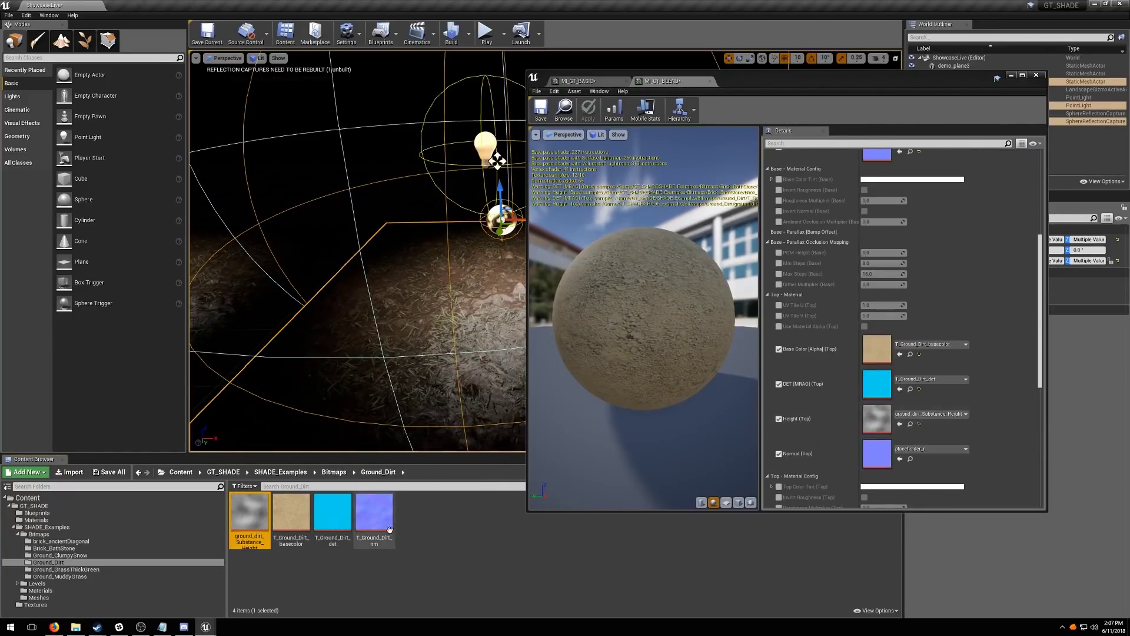
left_click_drag(389, 530, 877, 456)
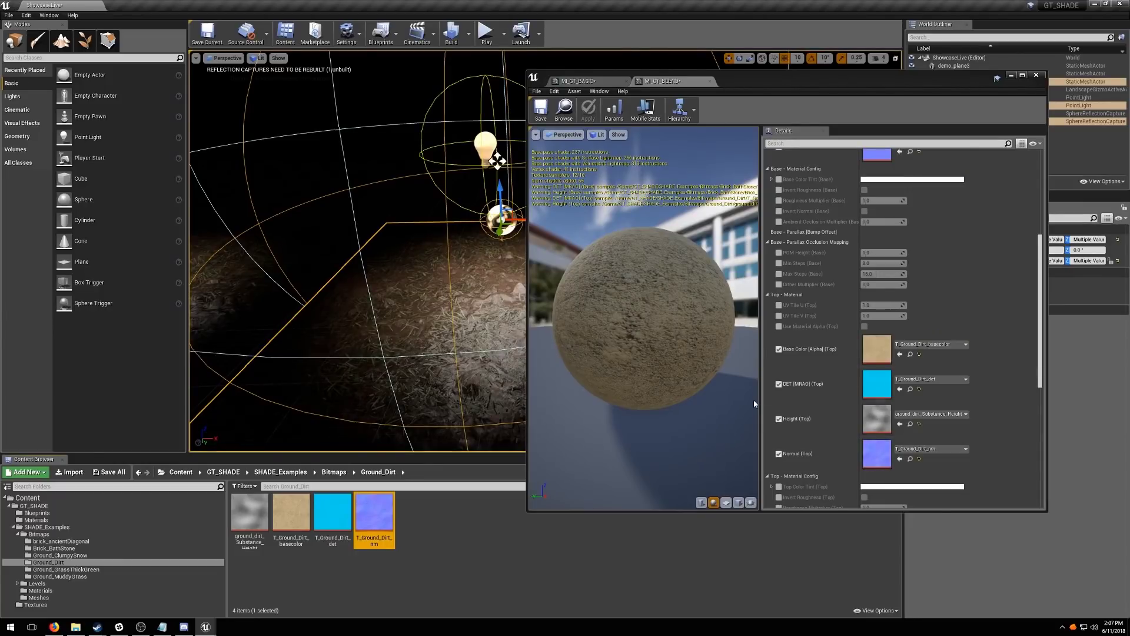
Enable the Base layer's POM Height, Min Steps, Max Steps and Dither Multiplier overrides
scroll(817, 403, "up", 3)
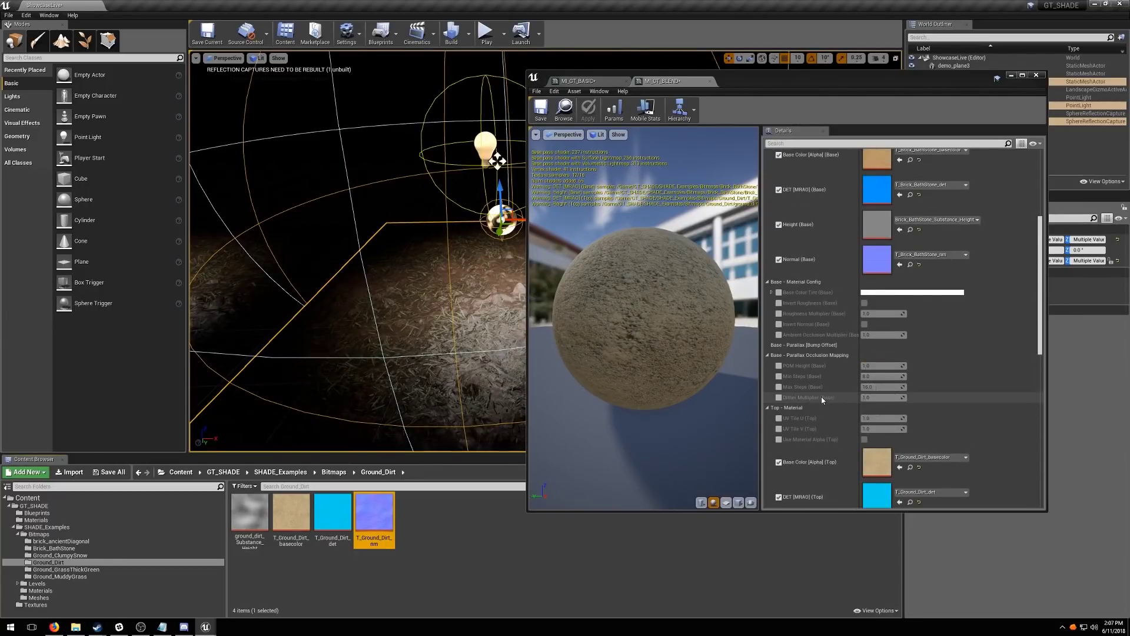
left_click(779, 366)
left_click(779, 376)
left_click(779, 387)
left_click(778, 397)
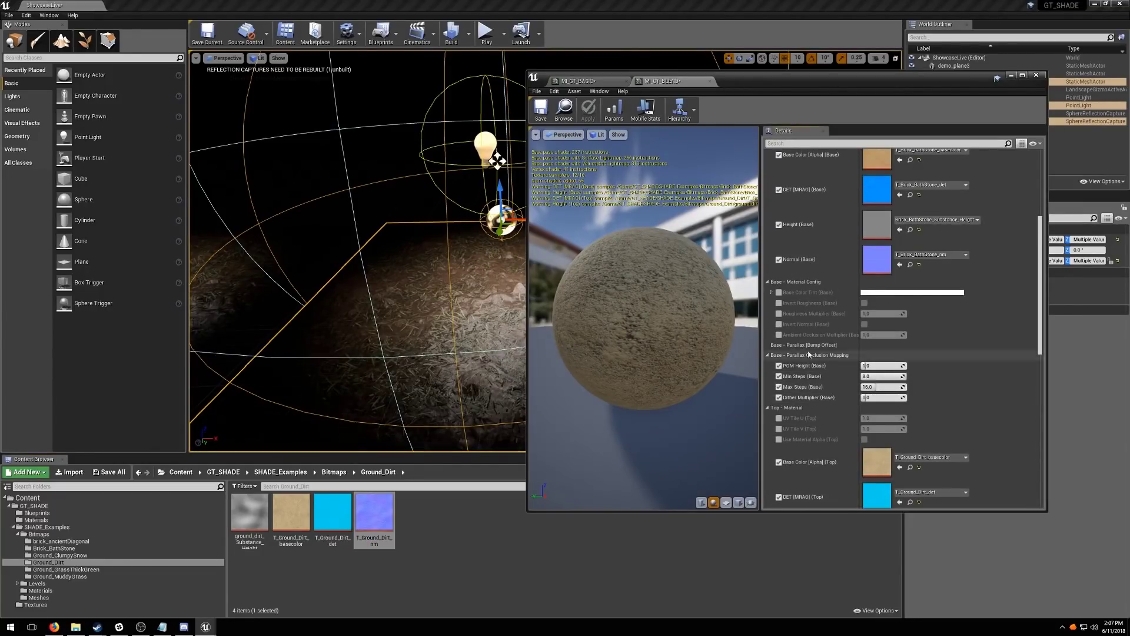
Enable the Blend Contrast and Invert Blend Height overrides in the general Material group
scroll(788, 411, "up", 5)
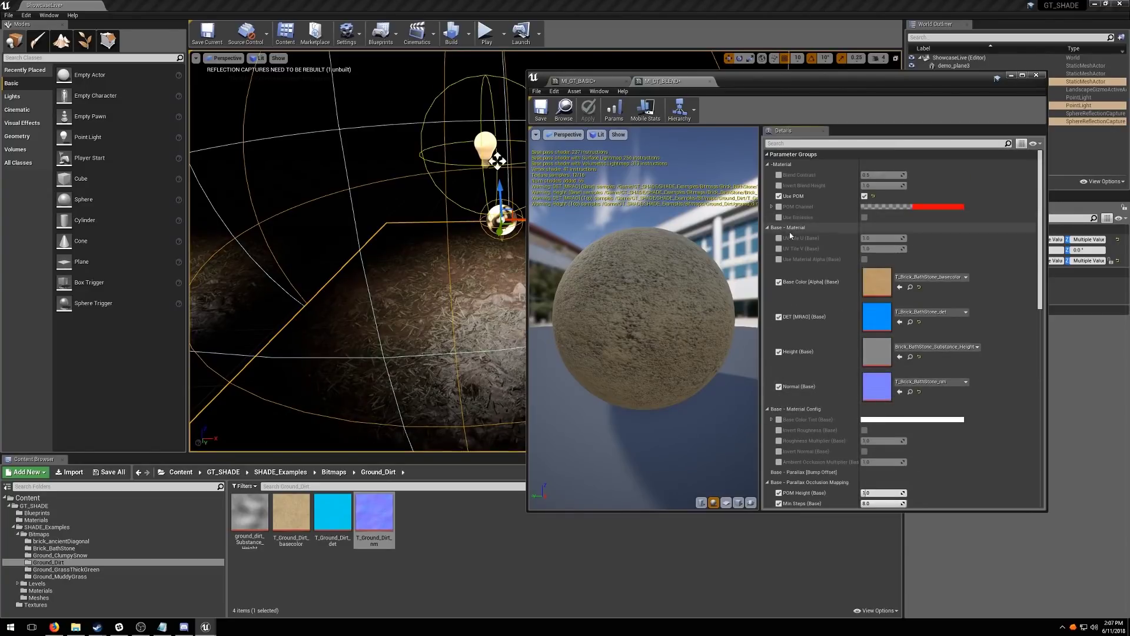
left_click(778, 196)
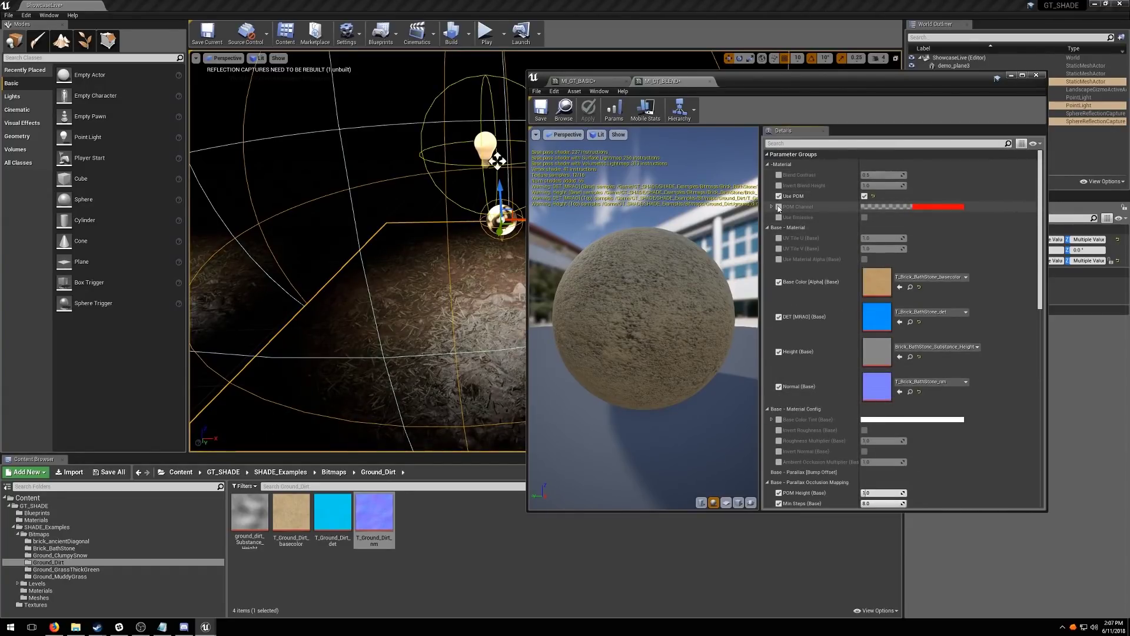
left_click(779, 175)
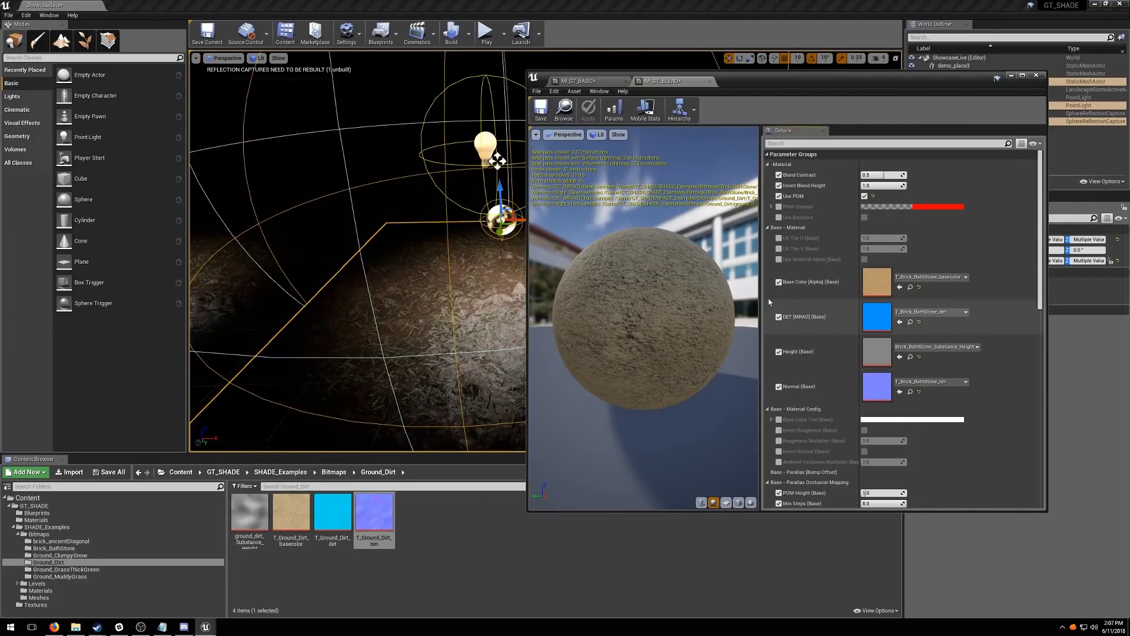
Apply MI_GT_BLEND from the Materials folder to demo_plane5, select the plane, and minimize the material instance editor
left_click(37, 520)
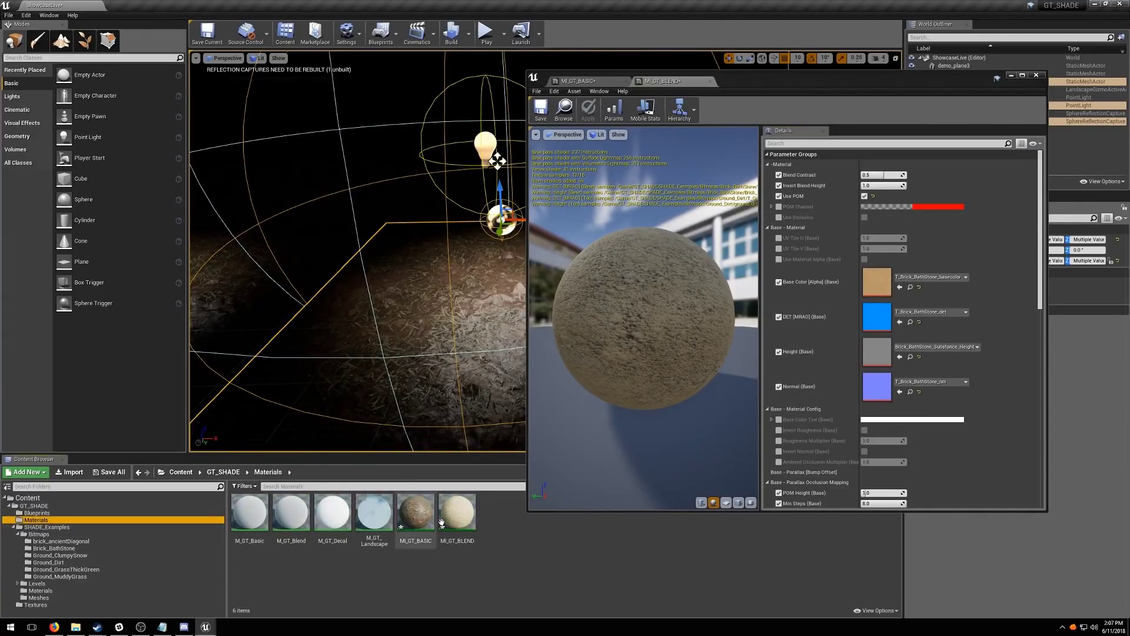
left_click_drag(457, 512, 506, 318)
mouse_move(438, 331)
right_mouse_down()
mouse_move(471, 353)
mouse_move(406, 359)
mouse_move(453, 320)
mouse_move(500, 324)
mouse_move(471, 362)
mouse_move(415, 362)
mouse_move(438, 331)
right_mouse_up()
left_click(437, 333)
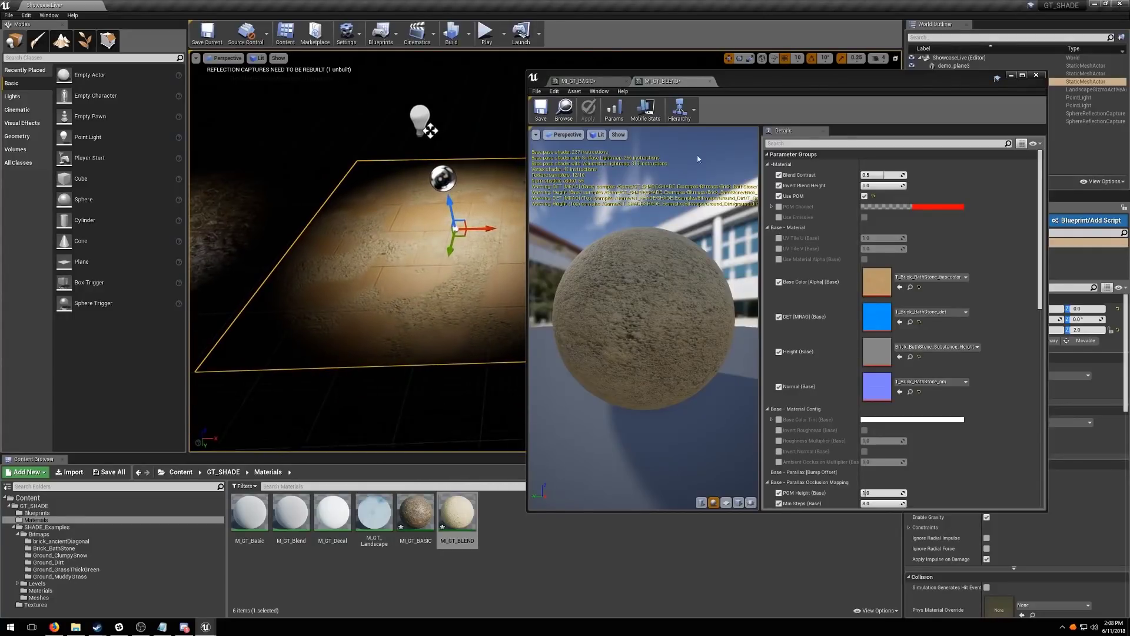
left_click_drag(822, 80, 882, 122)
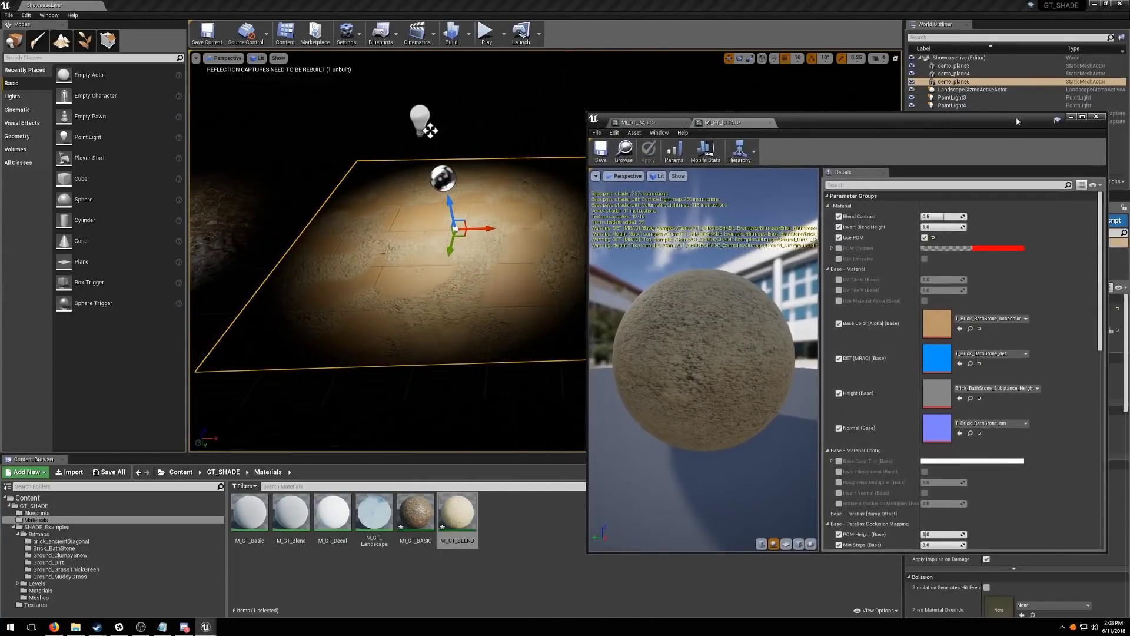
left_click(1070, 117)
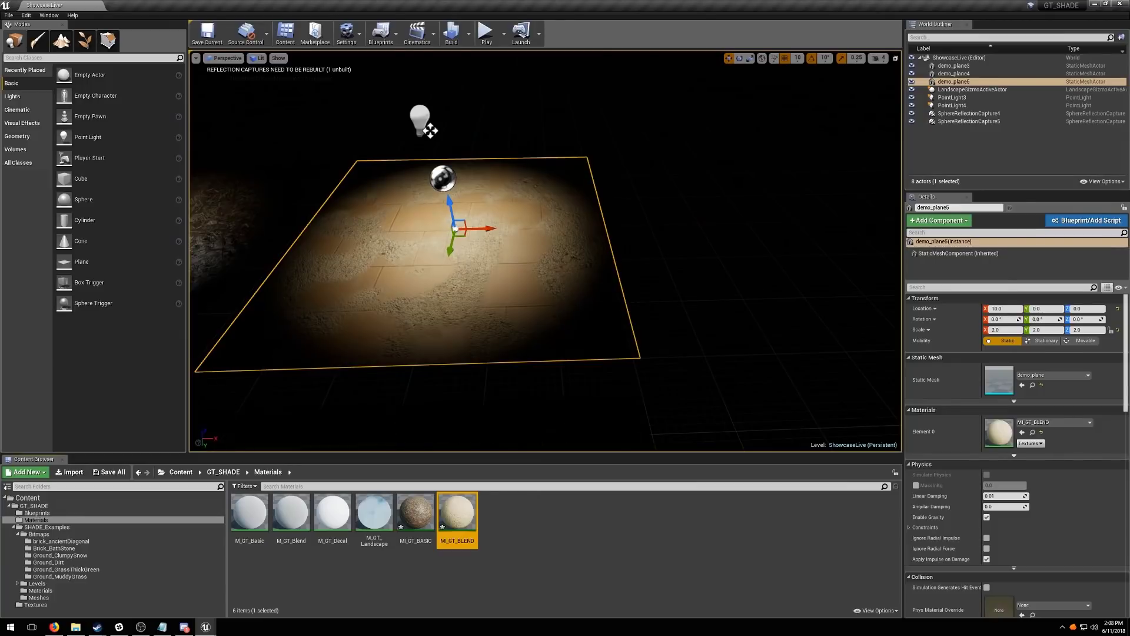
Switch to vertex painting limited to the Red channel and paint the brick layer across demo_plane5
left_click(38, 48)
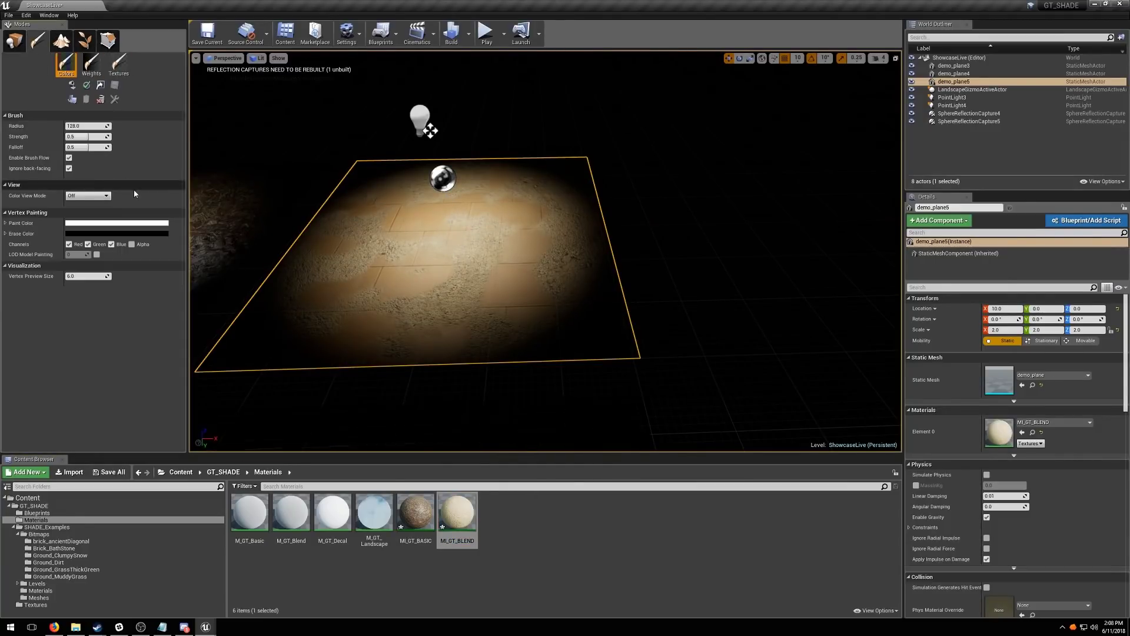
left_click(89, 244)
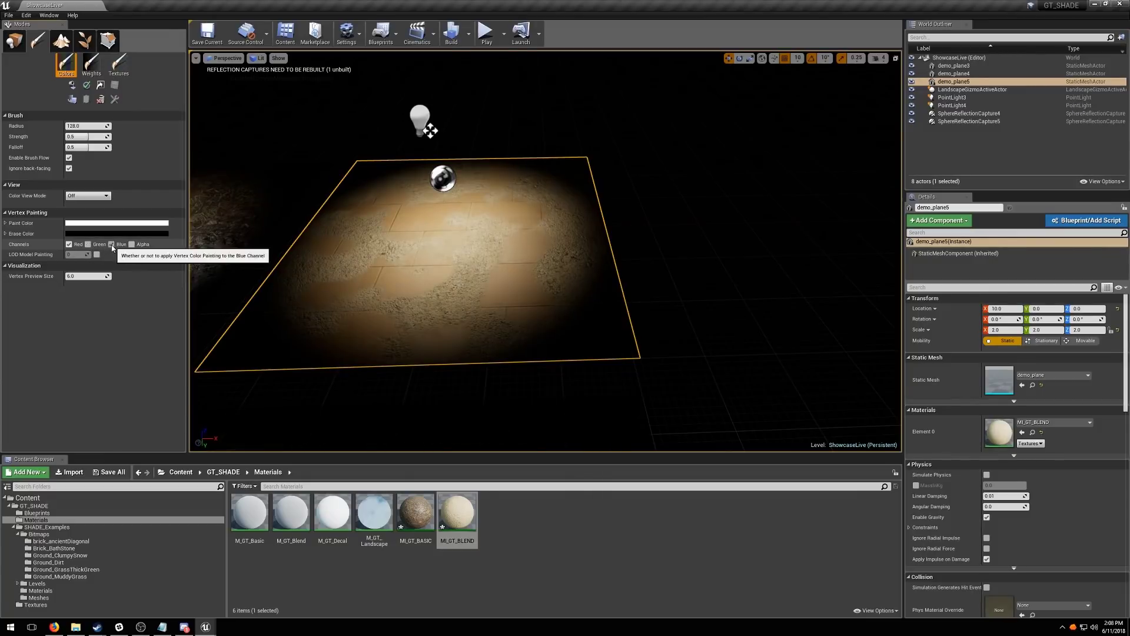
left_click(111, 244)
mouse_move(407, 286)
left_mouse_down()
mouse_move(362, 301)
mouse_move(429, 329)
mouse_move(496, 264)
left_mouse_up()
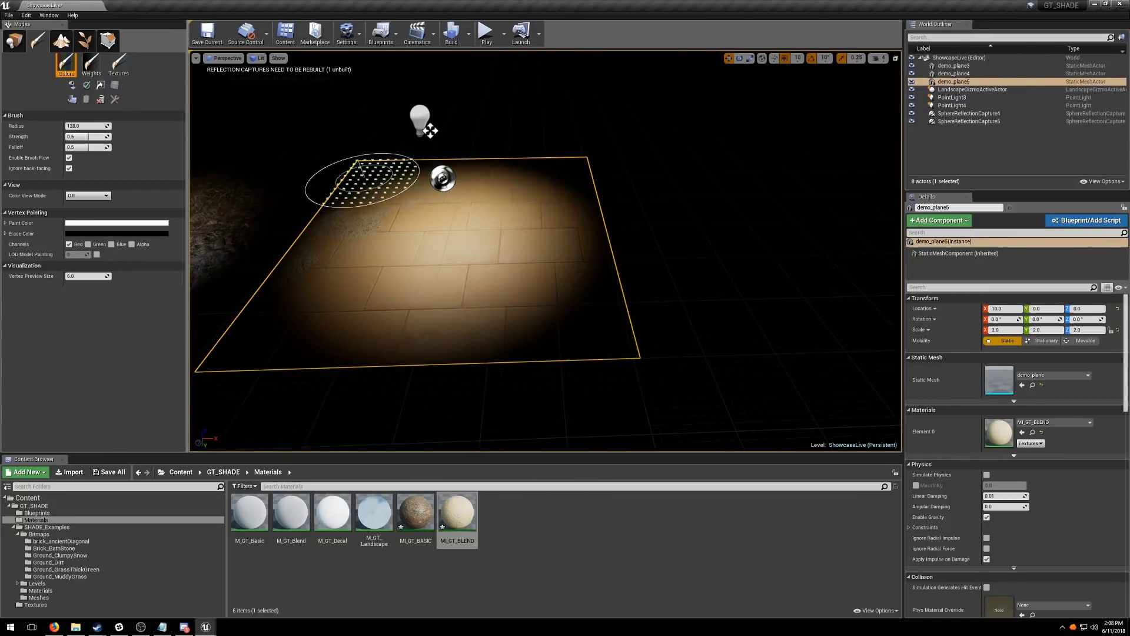
mouse_move(362, 180)
left_mouse_down()
mouse_move(288, 399)
mouse_move(436, 236)
left_mouse_up()
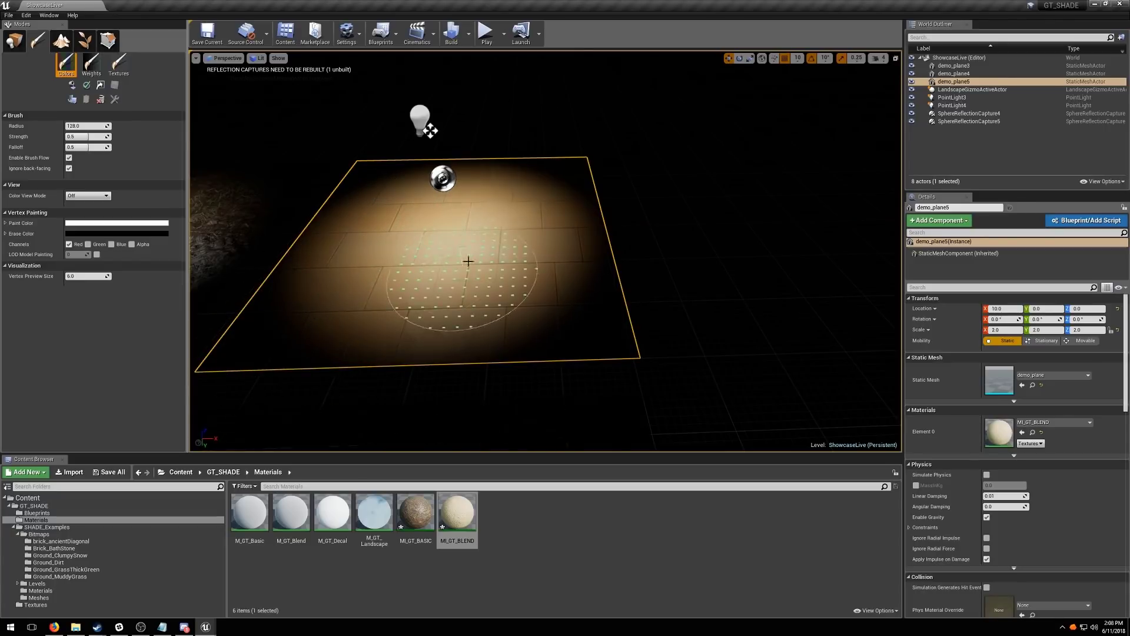
Set the brush strength to 0.1 and paint the dirt layer back over the bricks on demo_plane5
scroll(467, 261, "up", 5)
left_click(87, 137)
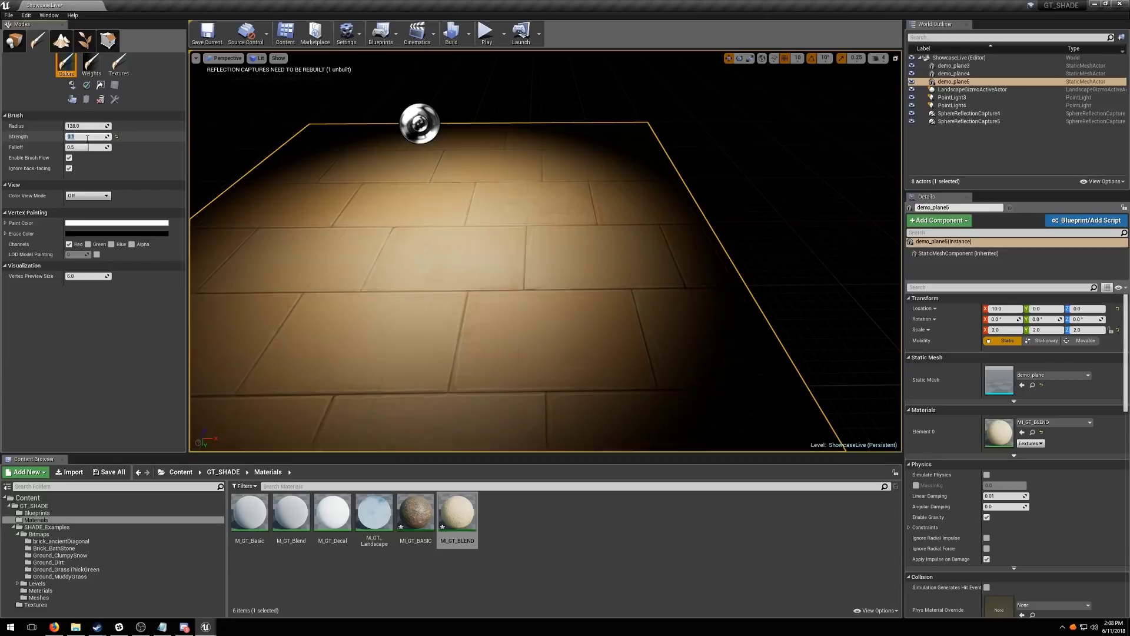
mouse_move(391, 288)
left_mouse_down()
mouse_move(388, 277)
mouse_move(505, 293)
mouse_move(542, 252)
mouse_move(537, 222)
mouse_move(487, 207)
mouse_move(353, 208)
mouse_move(351, 171)
mouse_move(577, 176)
mouse_move(626, 304)
left_mouse_up()
right_click_drag(627, 304, 648, 359)
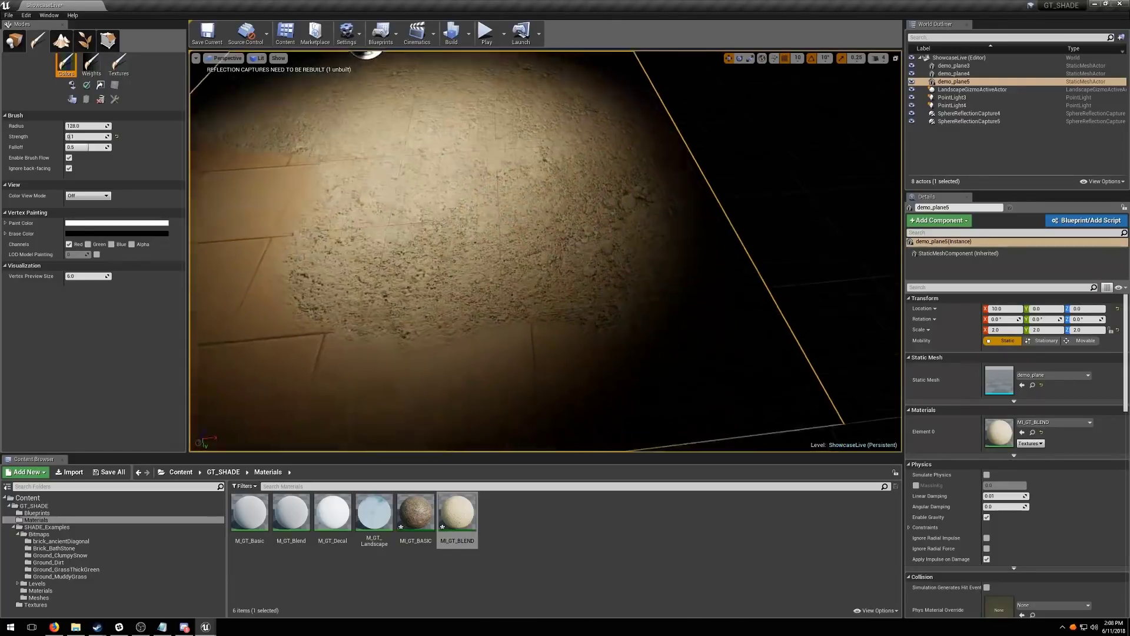
scroll(605, 315, "down", 5)
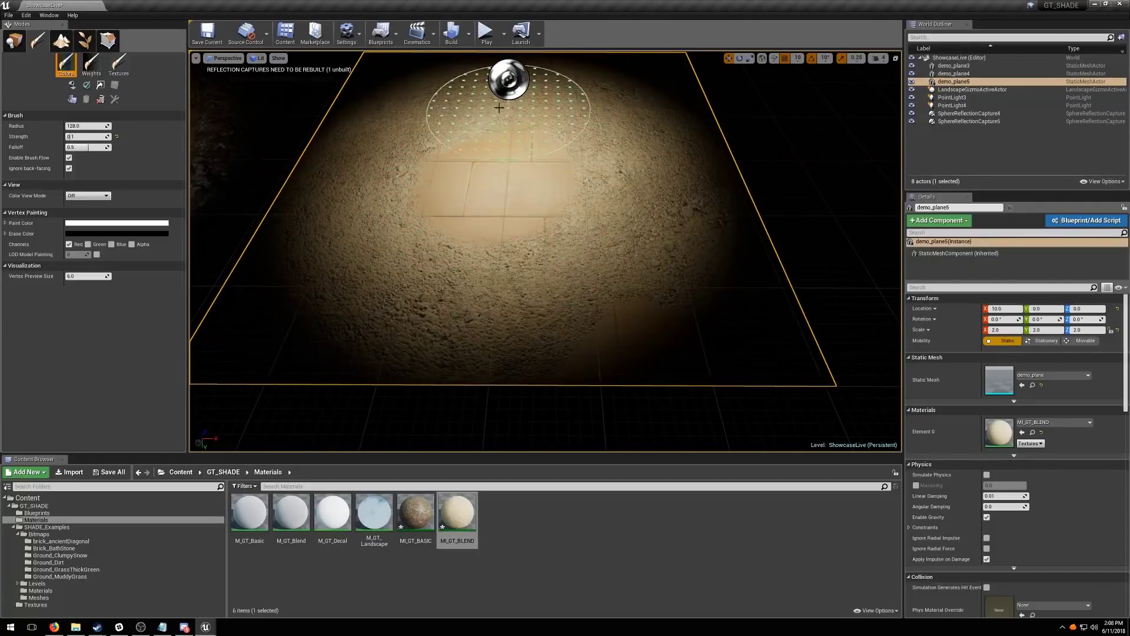
Reopen MI_GT_BLEND beside the painted plane and tune its Blend Contrast to about 0.55
double_click(459, 510)
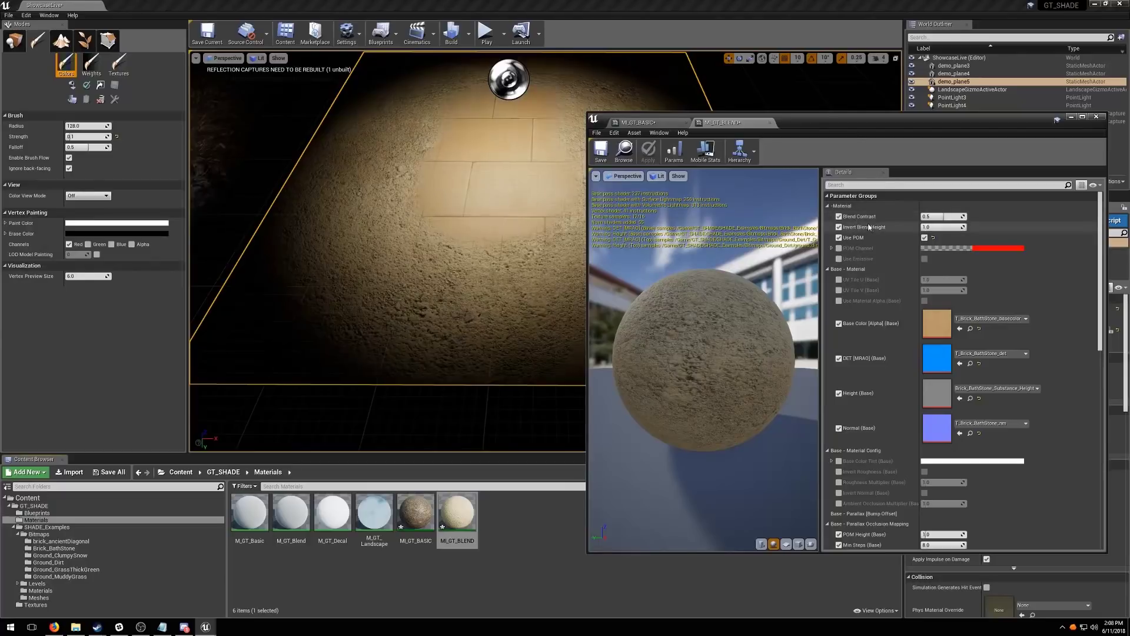
left_click_drag(827, 123, 785, 210)
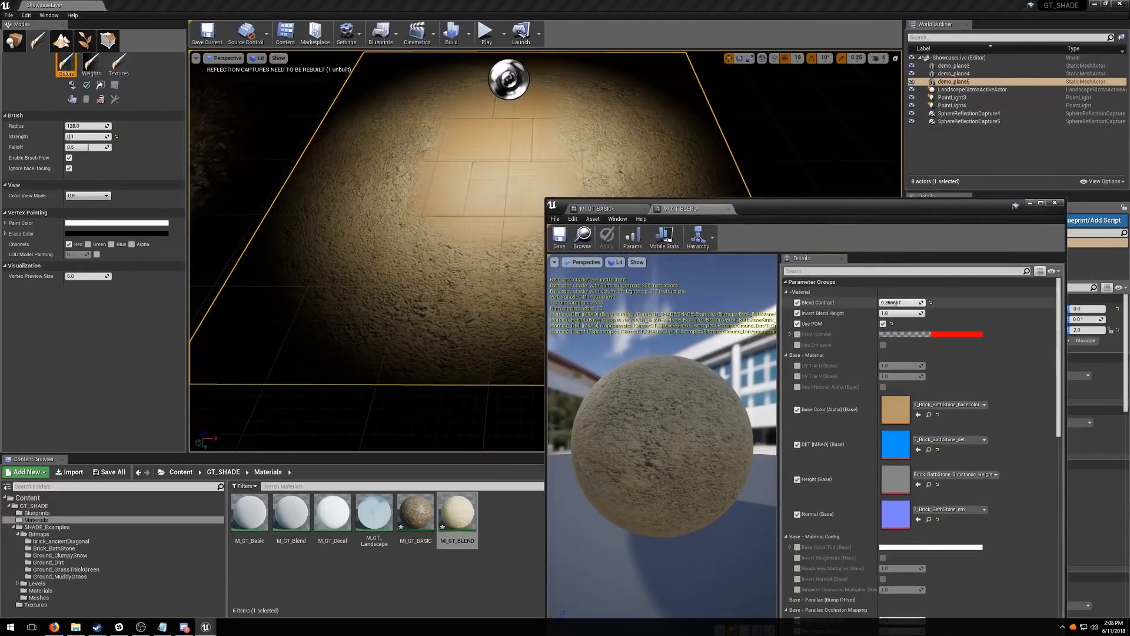
left_click_drag(882, 303, 922, 303)
right_click_drag(665, 177, 673, 178)
key("g")
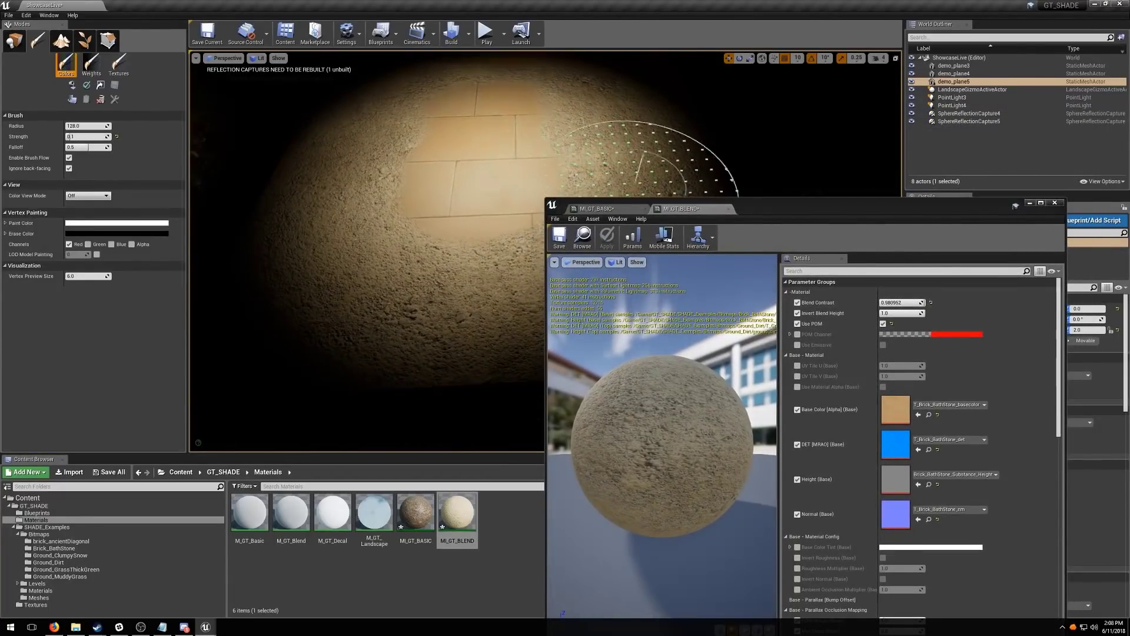
left_click_drag(904, 303, 887, 303)
mouse_move(363, 174)
left_mouse_down()
mouse_move(371, 268)
mouse_move(415, 301)
left_mouse_up()
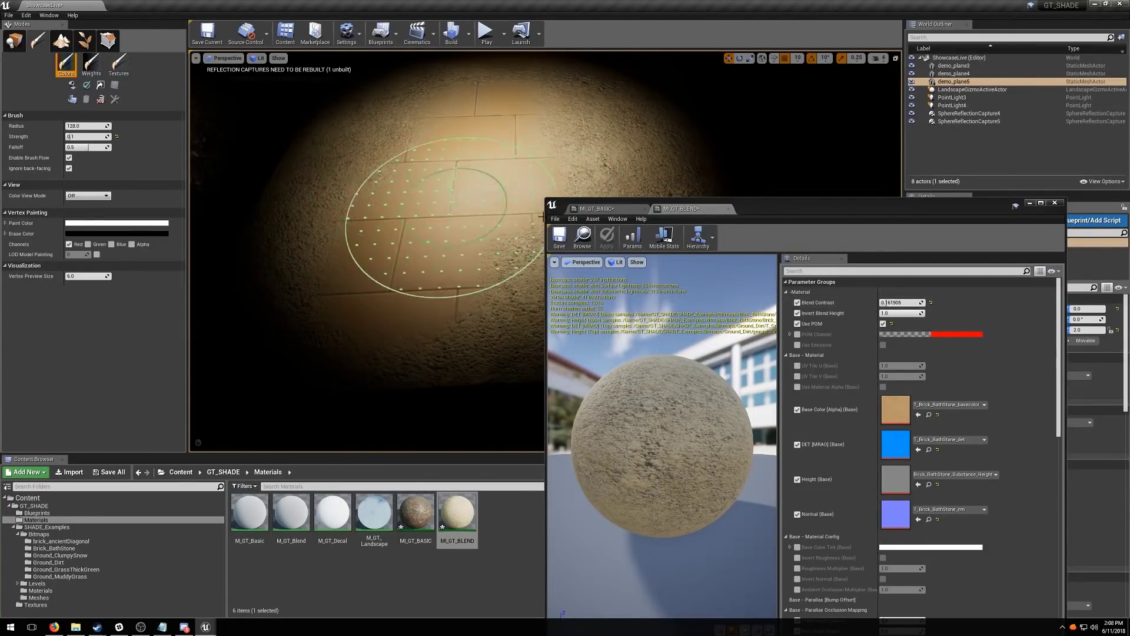
left_click_drag(883, 303, 890, 303)
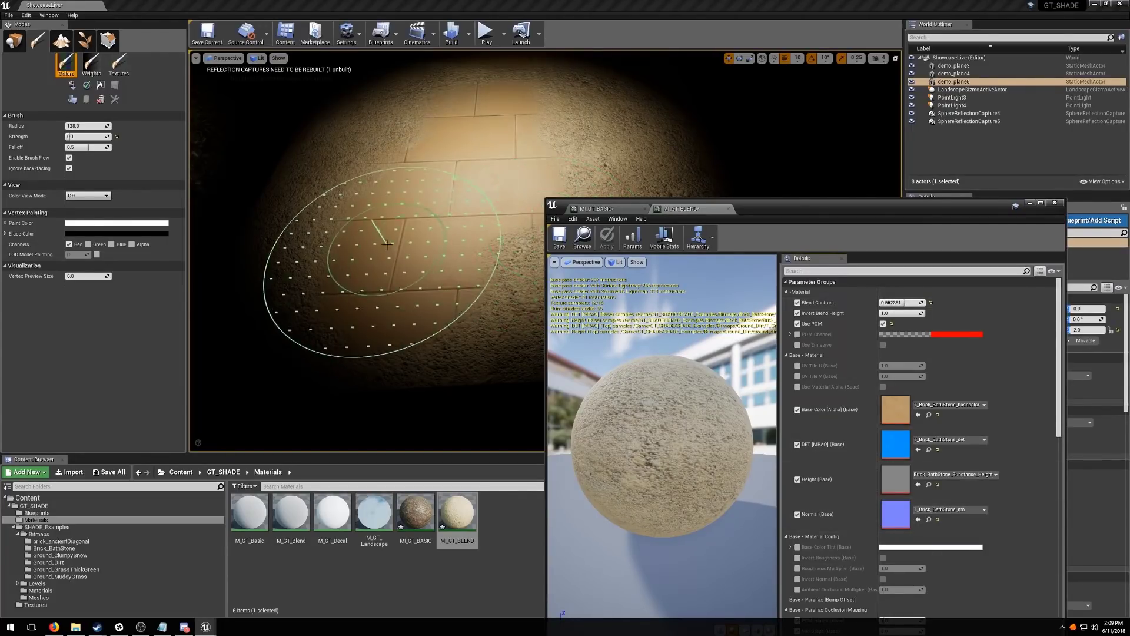
Try a POM Height (Base) of about 0.24 on the brick layer of MI_GT_BLEND
right_click_drag(384, 246, 412, 236)
right_click_drag(370, 303, 369, 302)
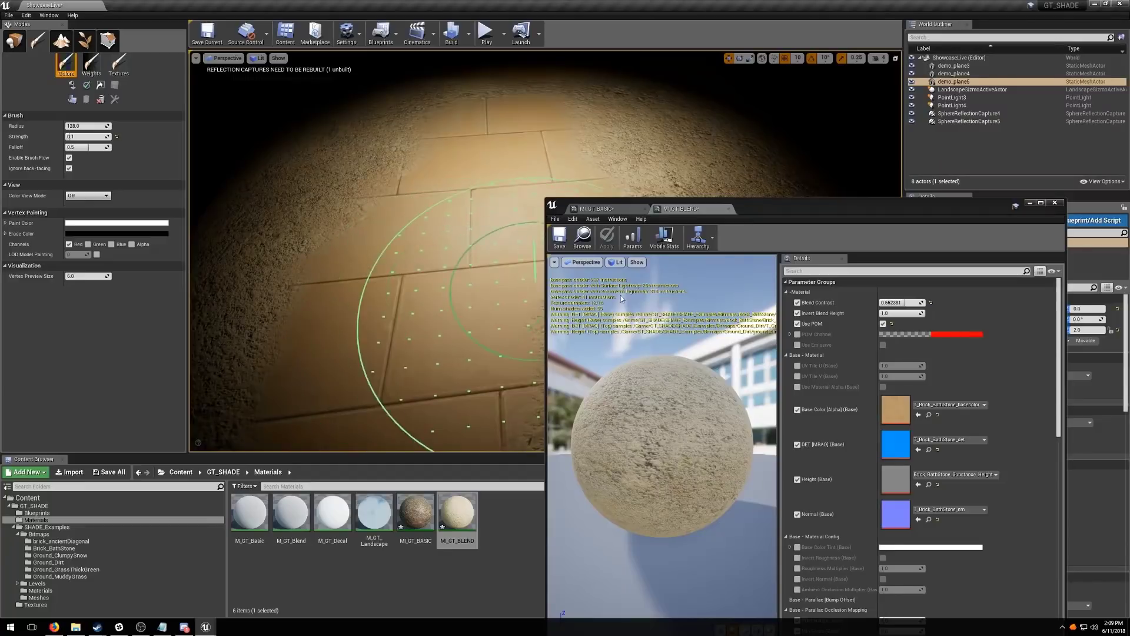
right_click_drag(498, 272, 507, 262)
right_click_drag(409, 257, 405, 256)
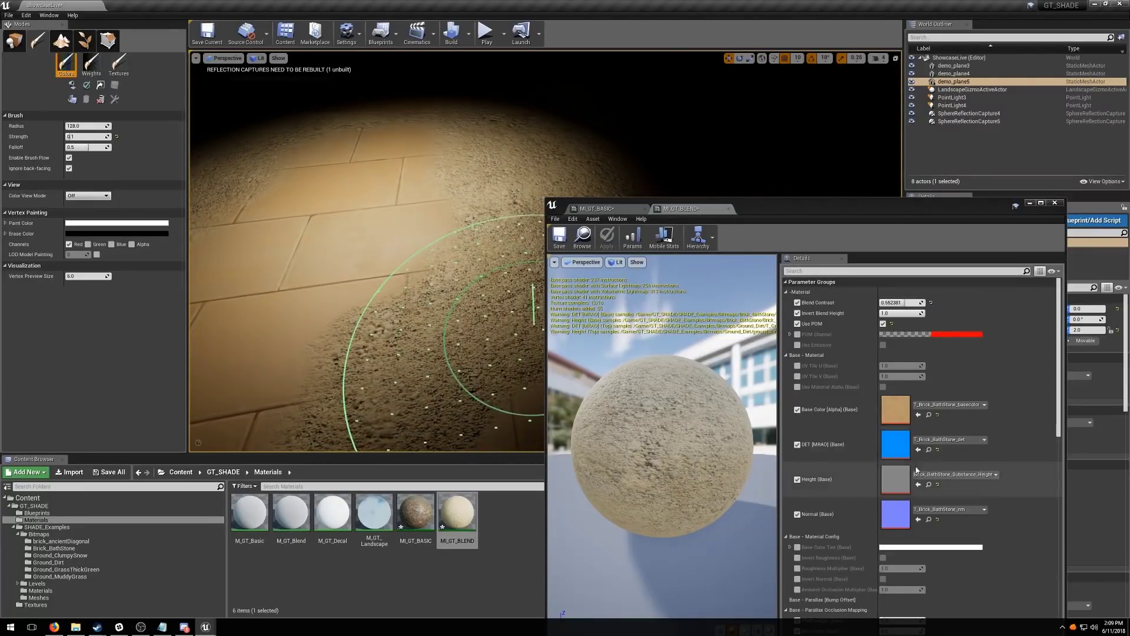
scroll(846, 365, "down", 10)
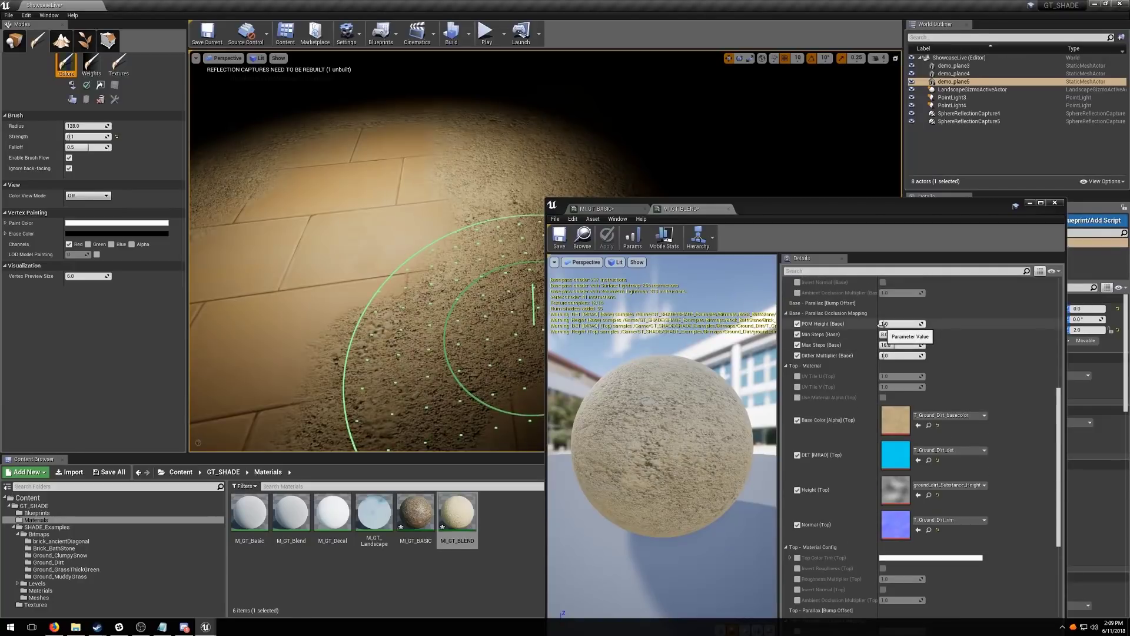
left_click_drag(885, 324, 880, 324)
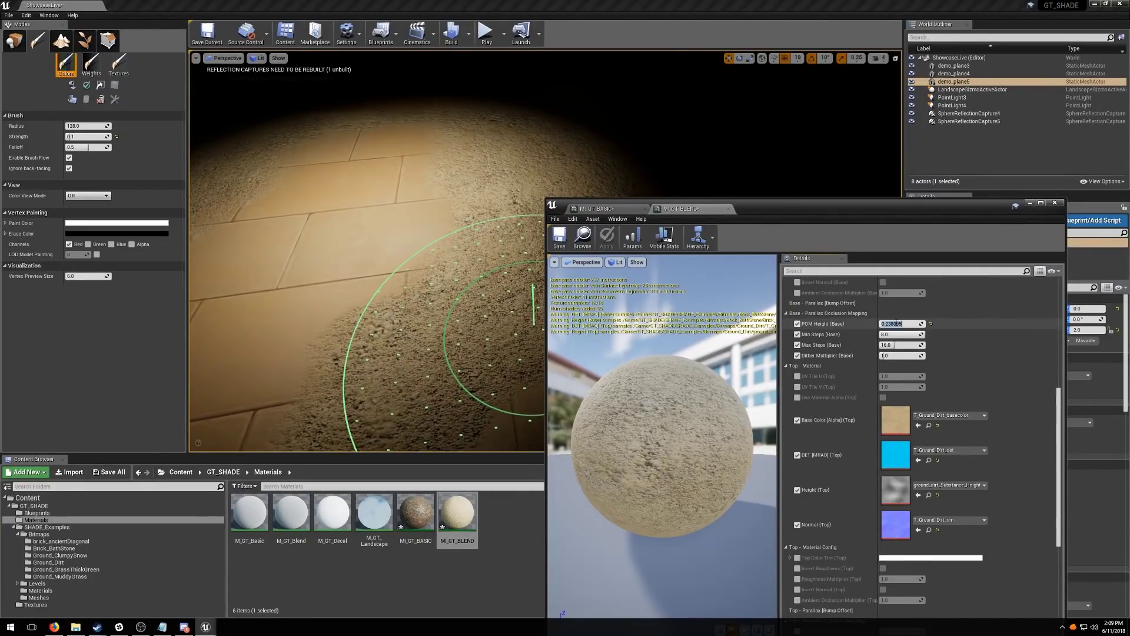
Enable the four Top parallax occlusion overrides, with POM Height (Top) at about 3.38 and Dither Multiplier (Top) at about 2.52
scroll(836, 400, "down", 6)
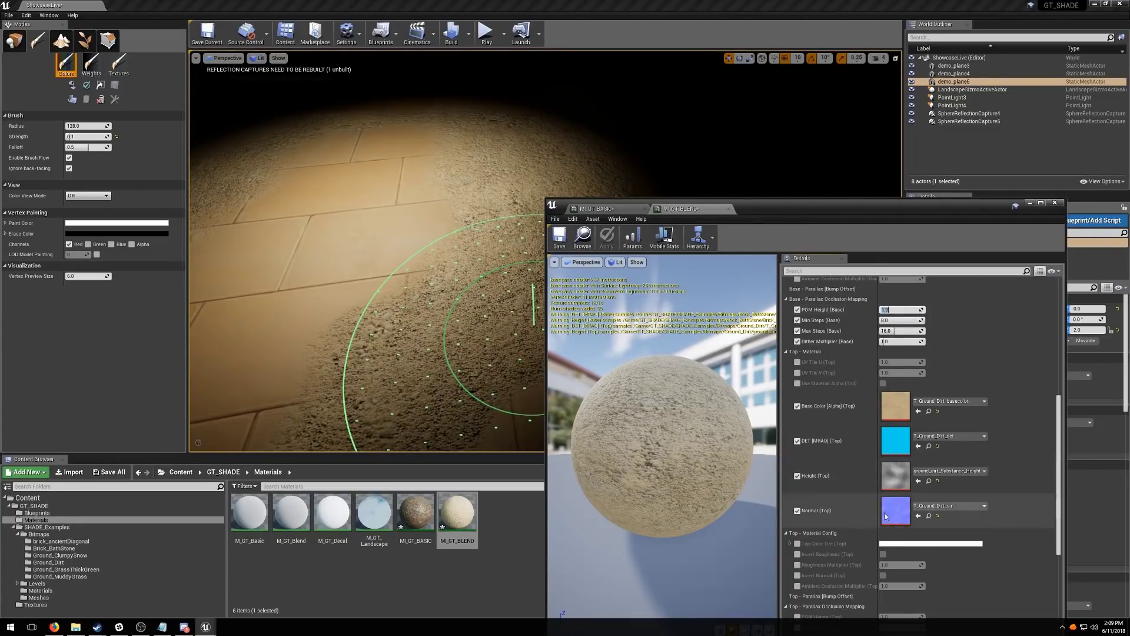
left_click(797, 448)
left_click(797, 458)
left_click(797, 469)
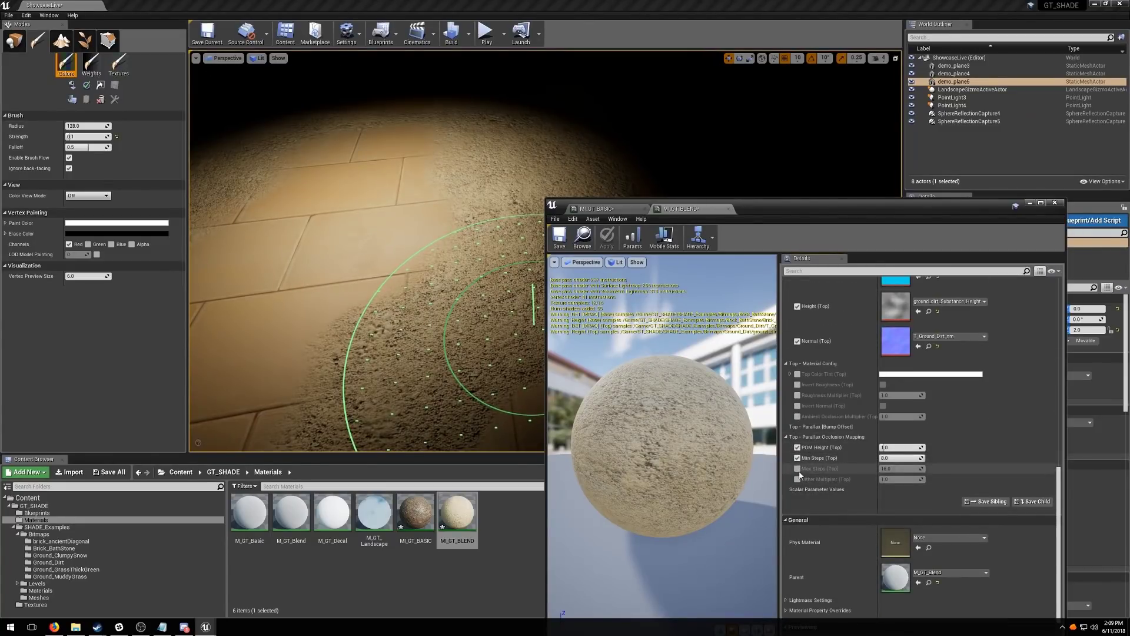
left_click(797, 479)
left_click_drag(885, 447, 896, 447)
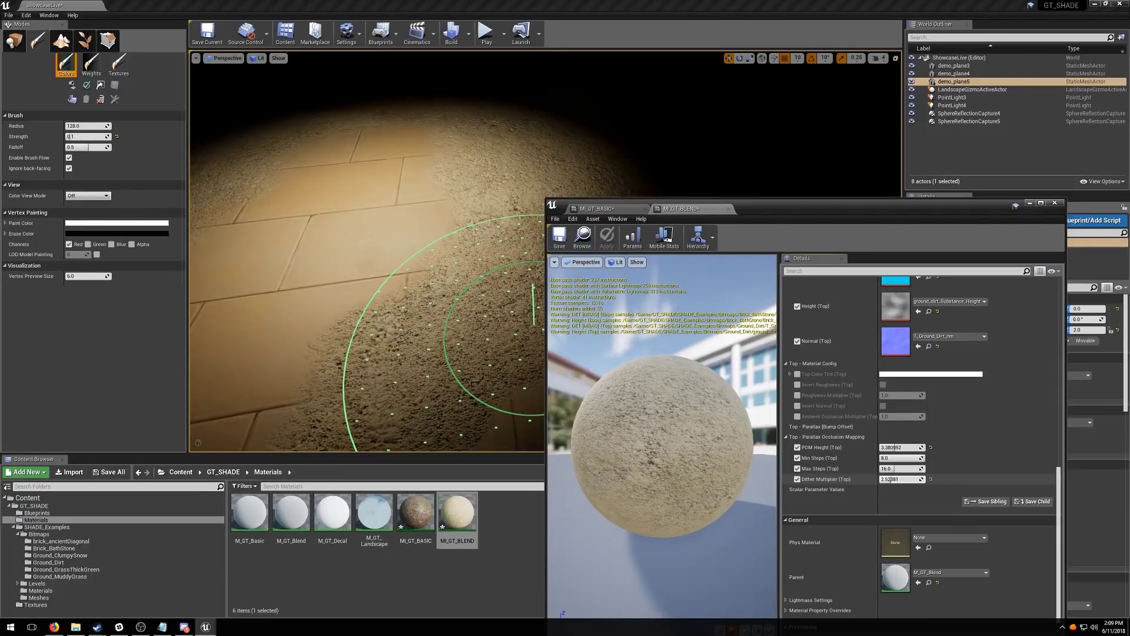
Reduce the brush radius to 32 and paint a small dirt patch over the bricks on demo_plane5
mouse_move(448, 233)
right_mouse_down()
mouse_move(430, 247)
mouse_move(459, 241)
mouse_move(448, 234)
right_mouse_up()
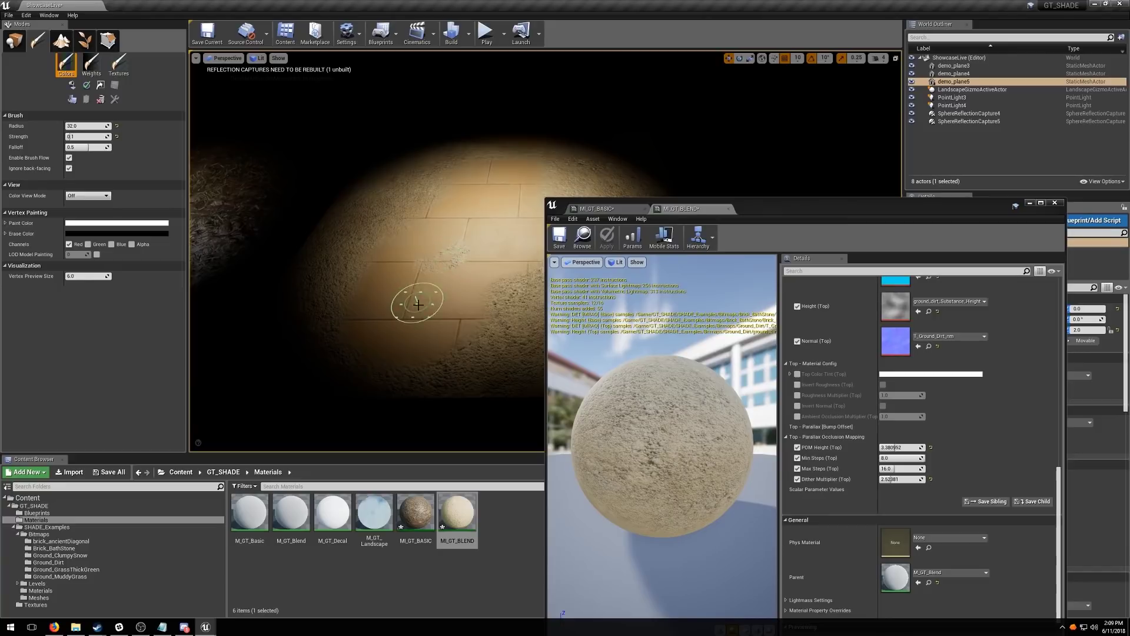
mouse_move(424, 360)
right_mouse_down()
mouse_move(453, 348)
mouse_move(412, 318)
mouse_move(429, 318)
right_mouse_up()
right_click_drag(412, 271, 451, 295)
Select the point light above demo_plane3 and close the material instance editor
left_click_drag(803, 209, 825, 112)
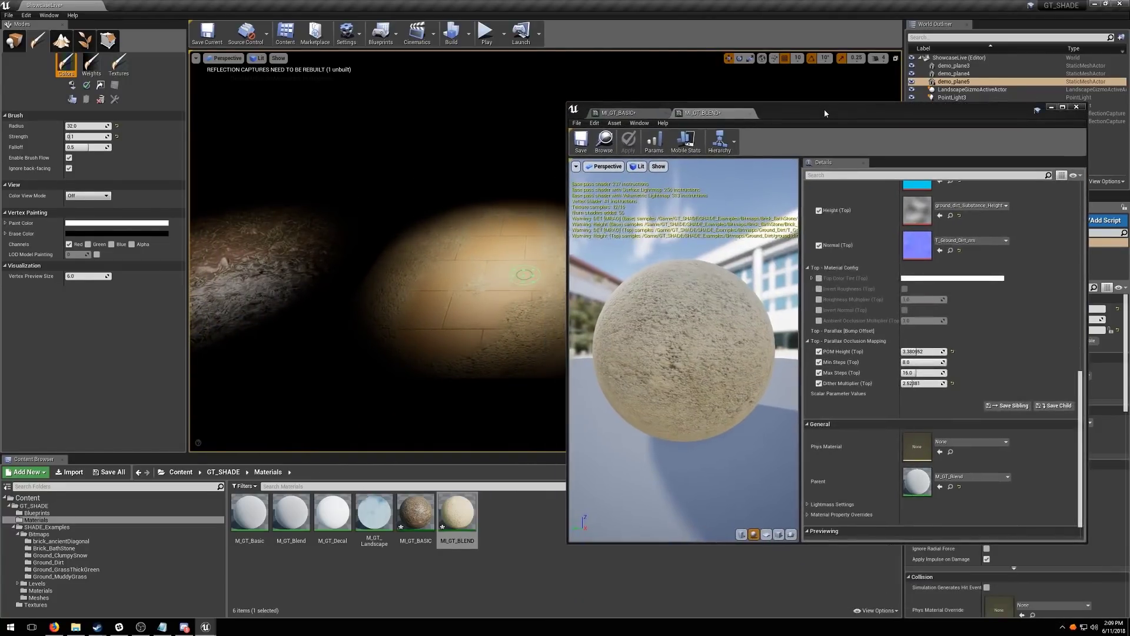
right_click_drag(411, 190, 359, 191)
left_click(373, 195)
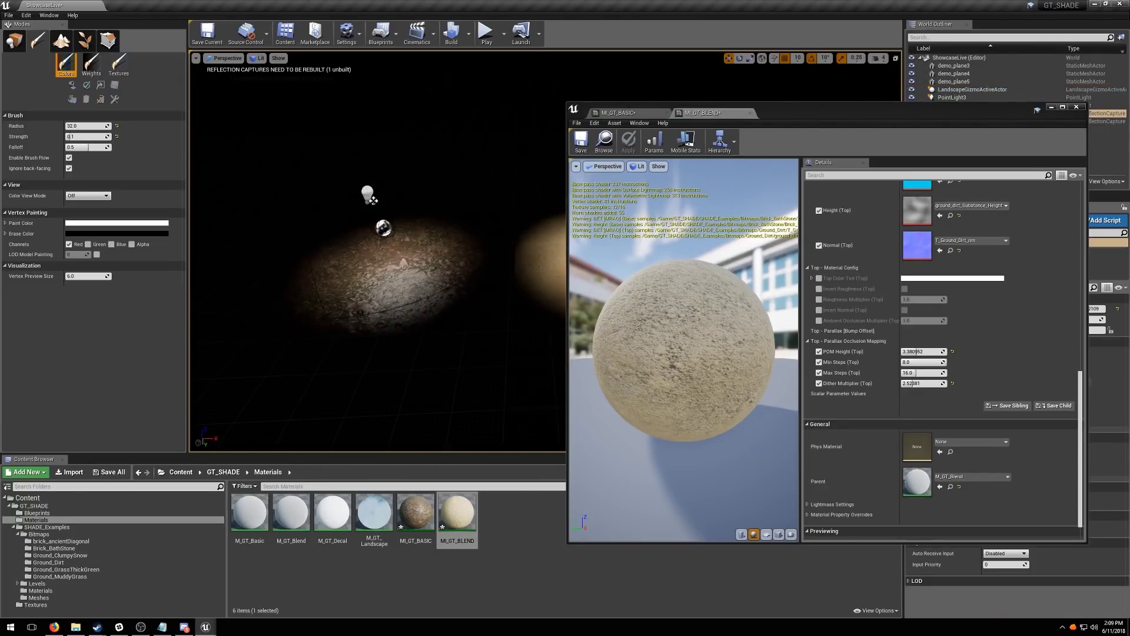
left_click(372, 200)
left_click(1076, 107)
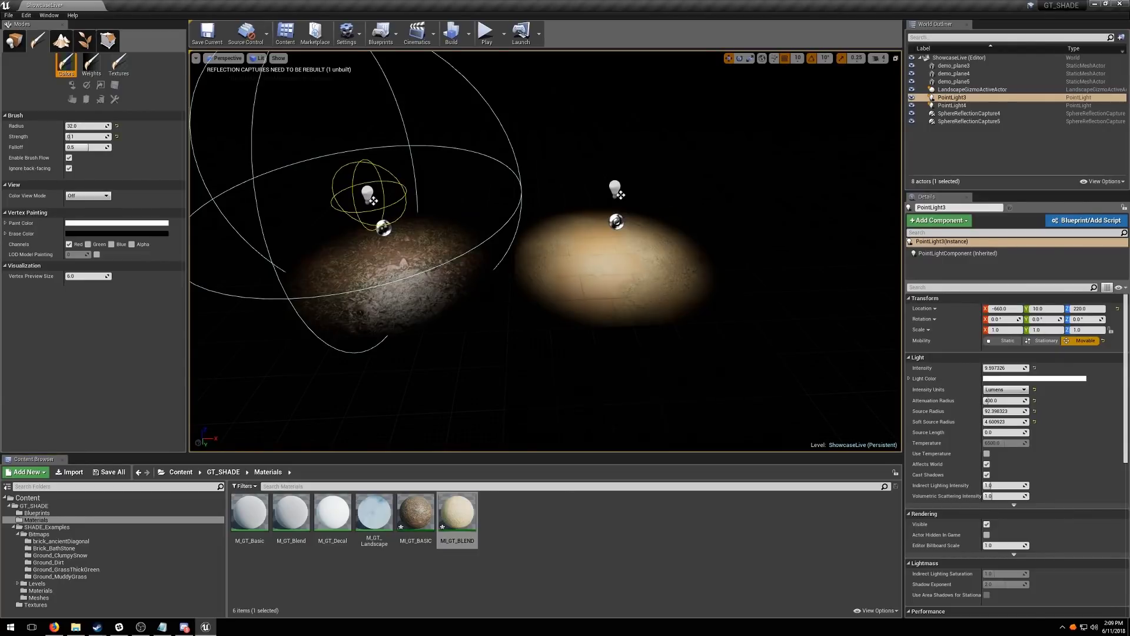
Return to placement mode and duplicate demo_plane3 with its point light and sphere reflection capture in front of the originals
left_click(403, 262)
key("shift+1")
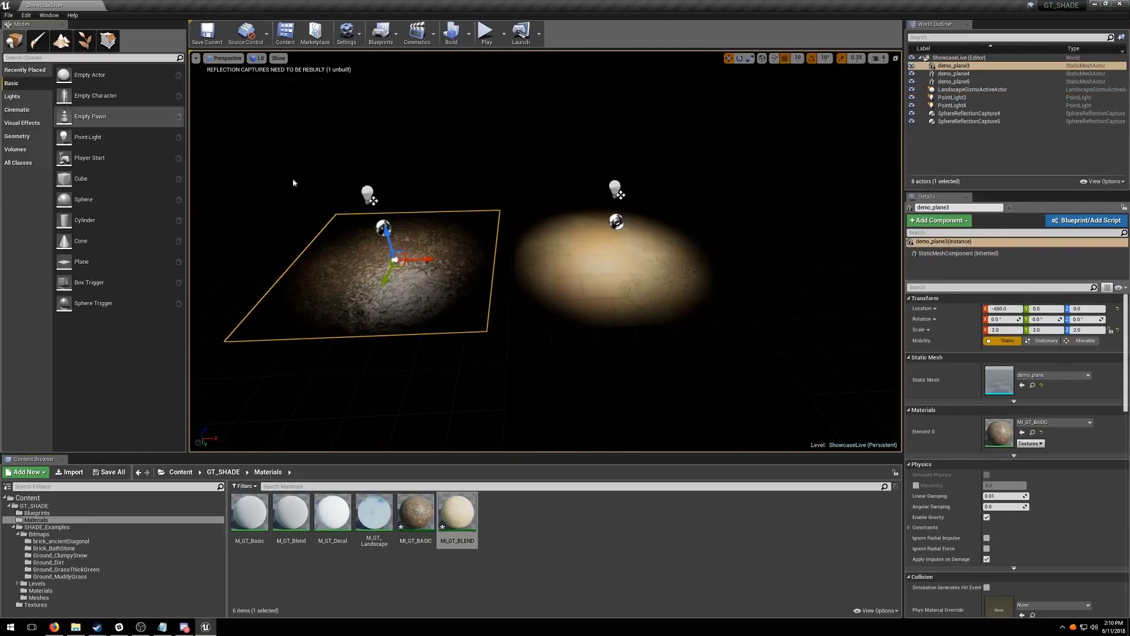
left_click(381, 227, "ctrl")
left_click(366, 194, "ctrl")
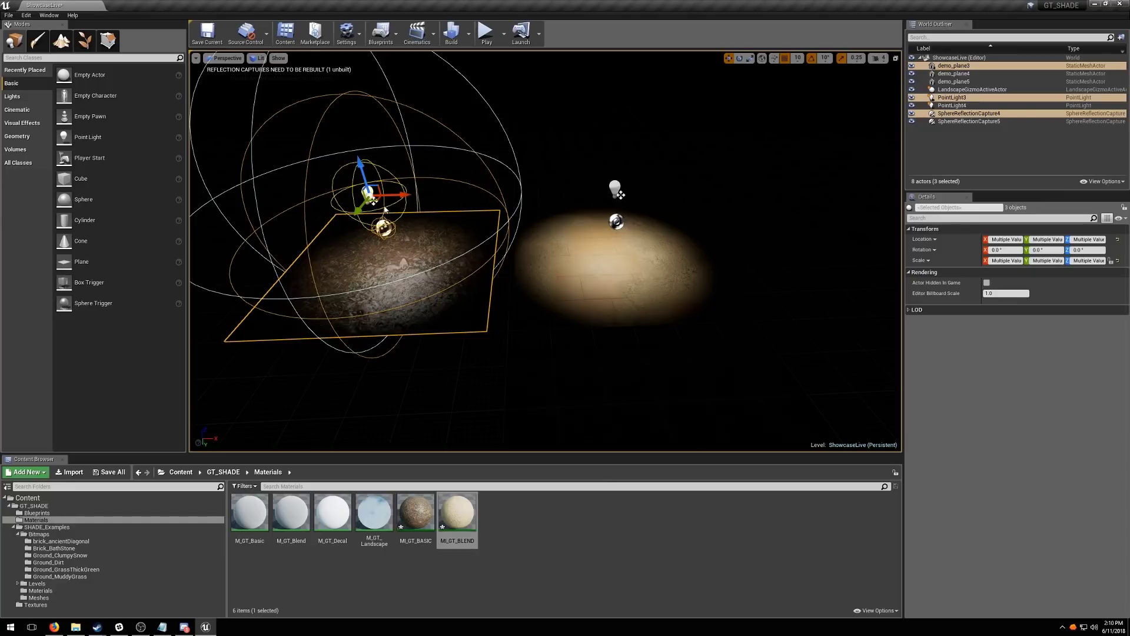
key("f")
left_click_drag(452, 201, 378, 437, "alt")
right_click_drag(378, 436, 412, 437)
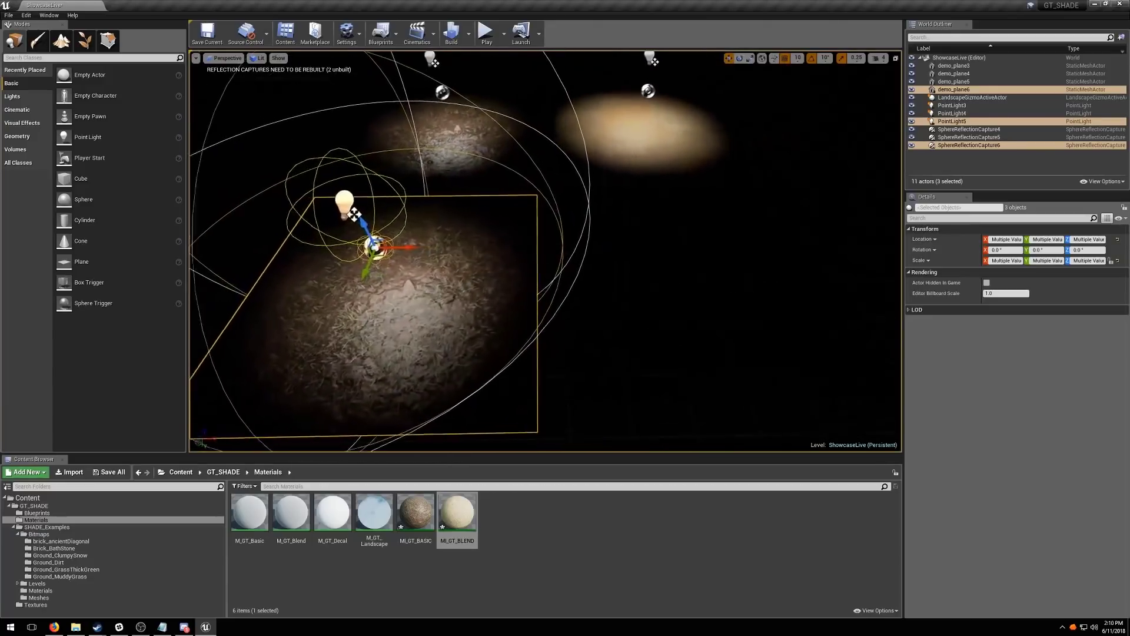
Create a material instance of M_GT_Decal named MI_GT_DECAL and open it for editing
left_click(594, 567)
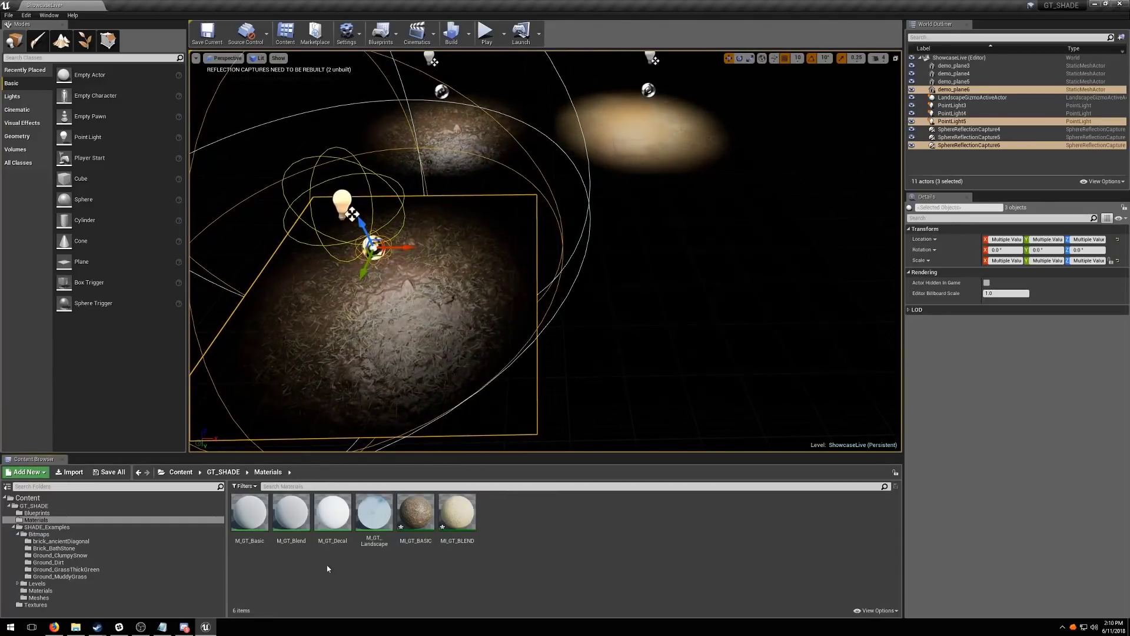
right_click(332, 518)
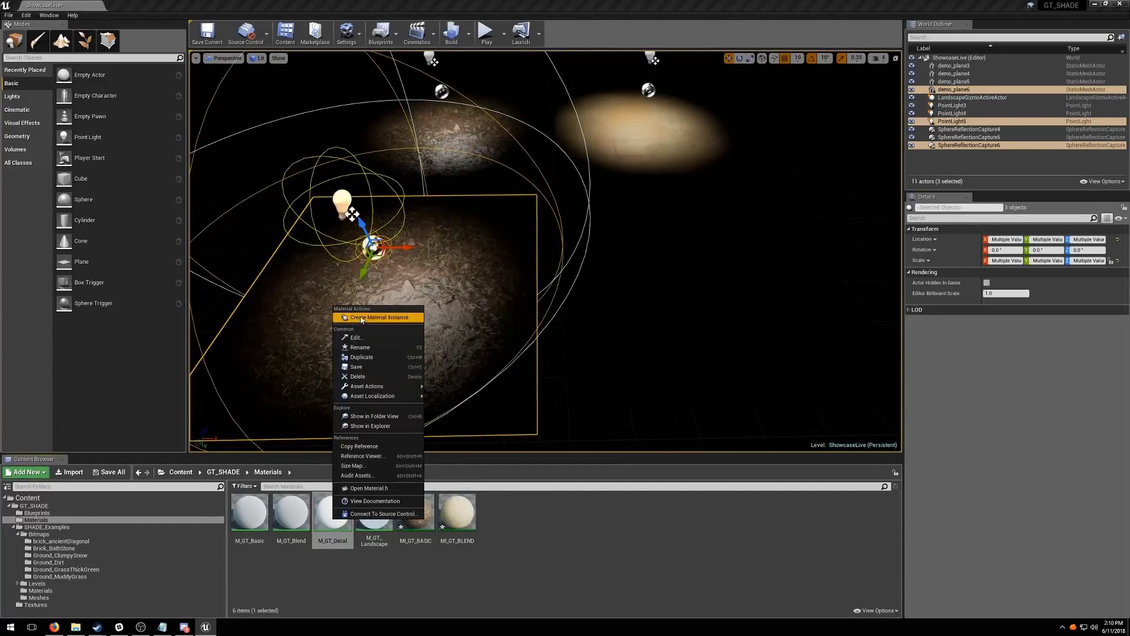
left_click(376, 317)
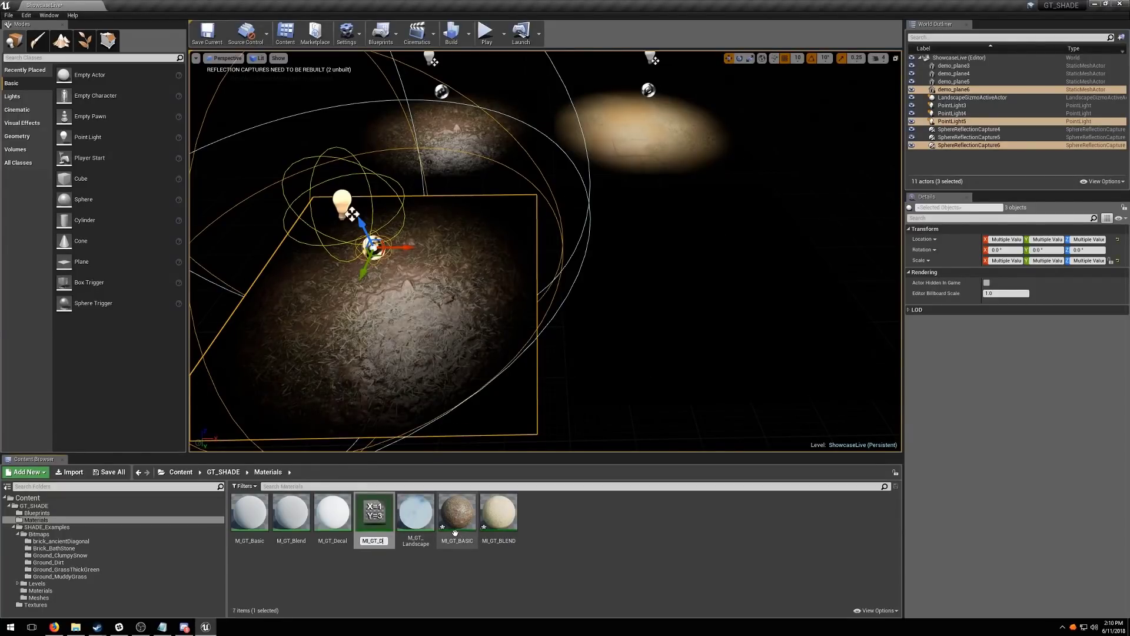
key("Return")
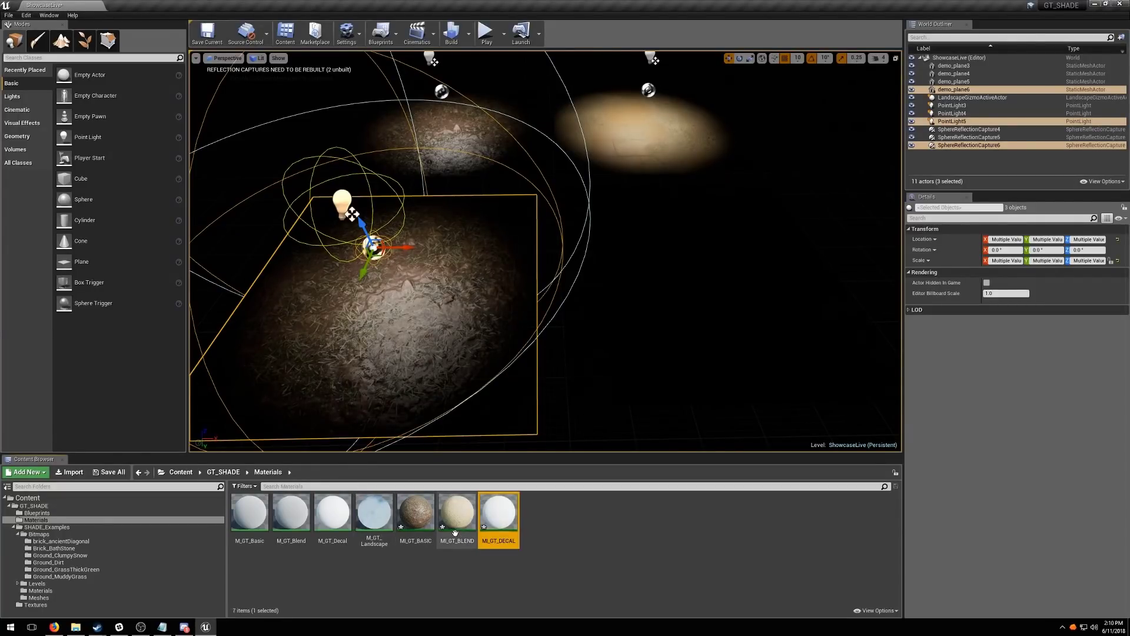
double_click(511, 517)
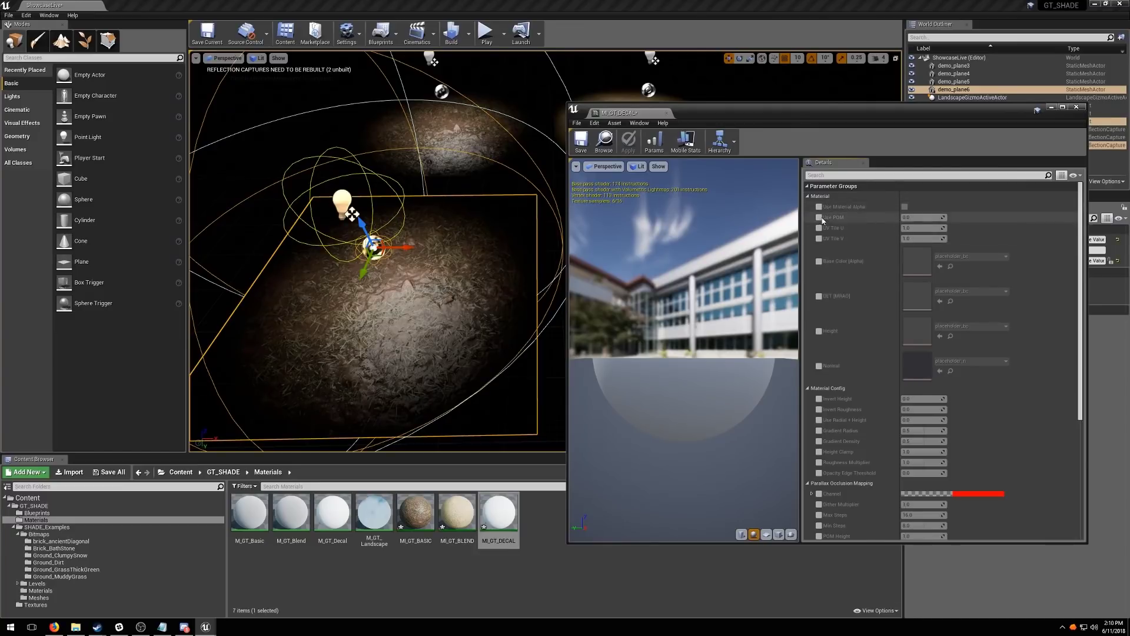
Enable the Base Color, DET, Height and Normal texture overrides in MI_GT_DECAL
left_click(818, 260)
left_click(818, 296)
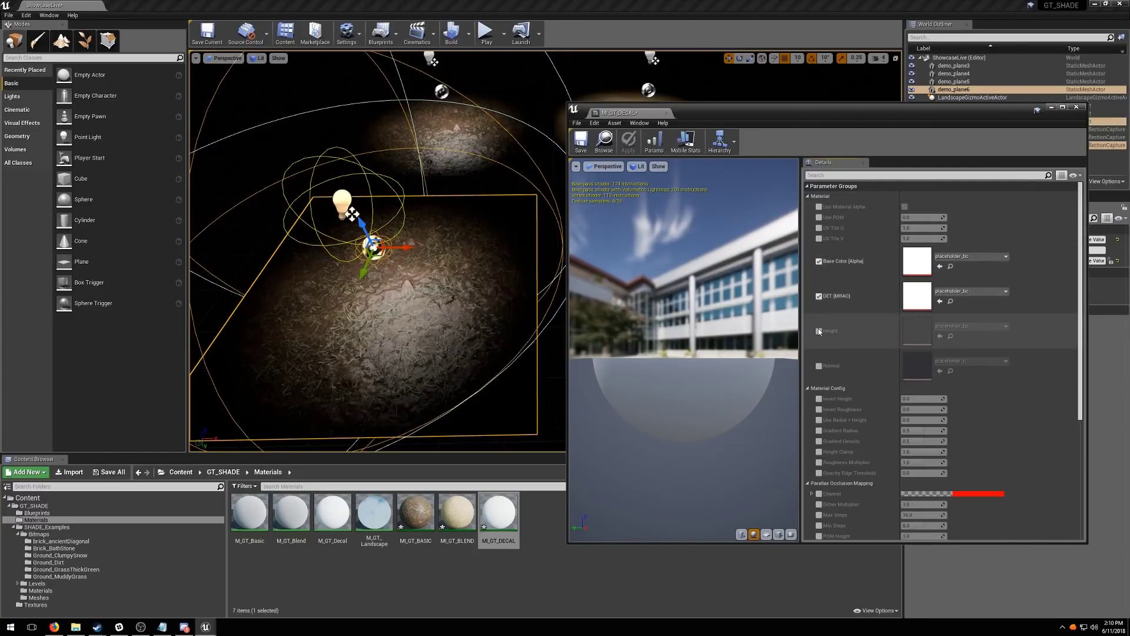
left_click(818, 331)
left_click(818, 366)
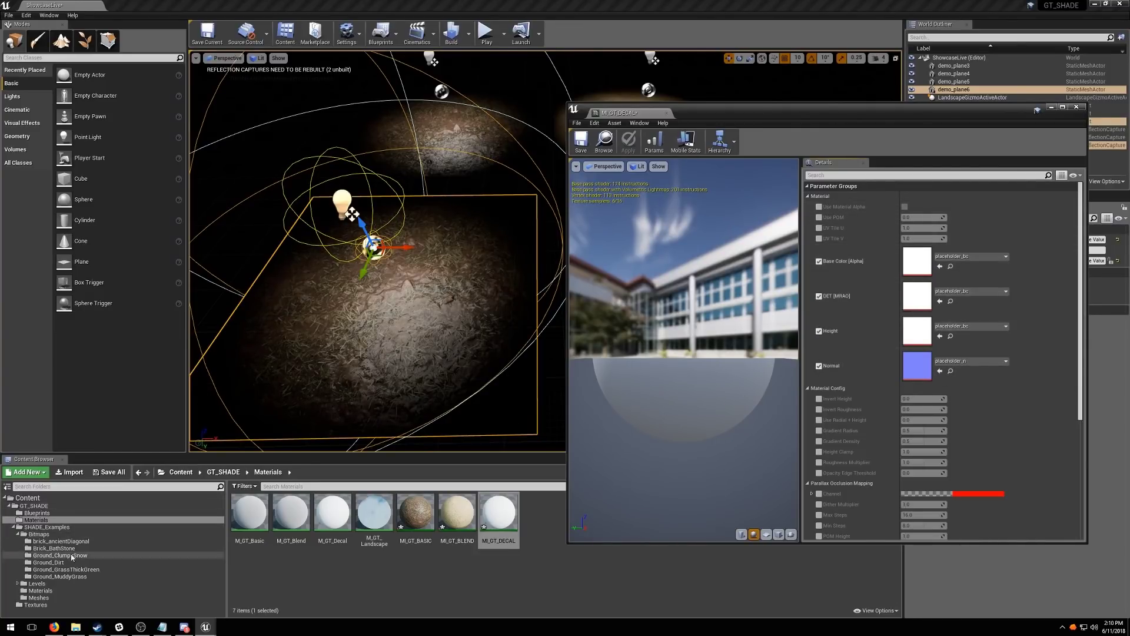
Assign the Ground_ClumpySnow base color, height, DET and normal textures to their matching MI_GT_DECAL slots and inspect the preview
left_click(160, 554)
left_click_drag(283, 523, 916, 261)
left_click_drag(255, 523, 917, 331)
left_click_drag(316, 515, 920, 297)
left_click_drag(377, 517, 913, 365)
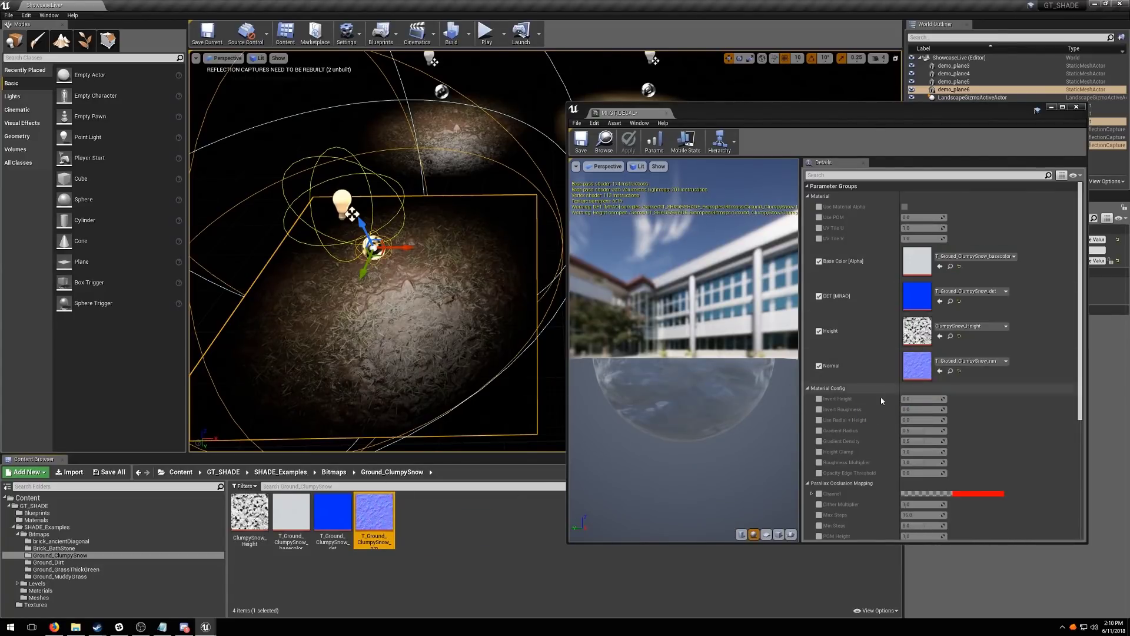
left_click_drag(683, 402, 700, 444)
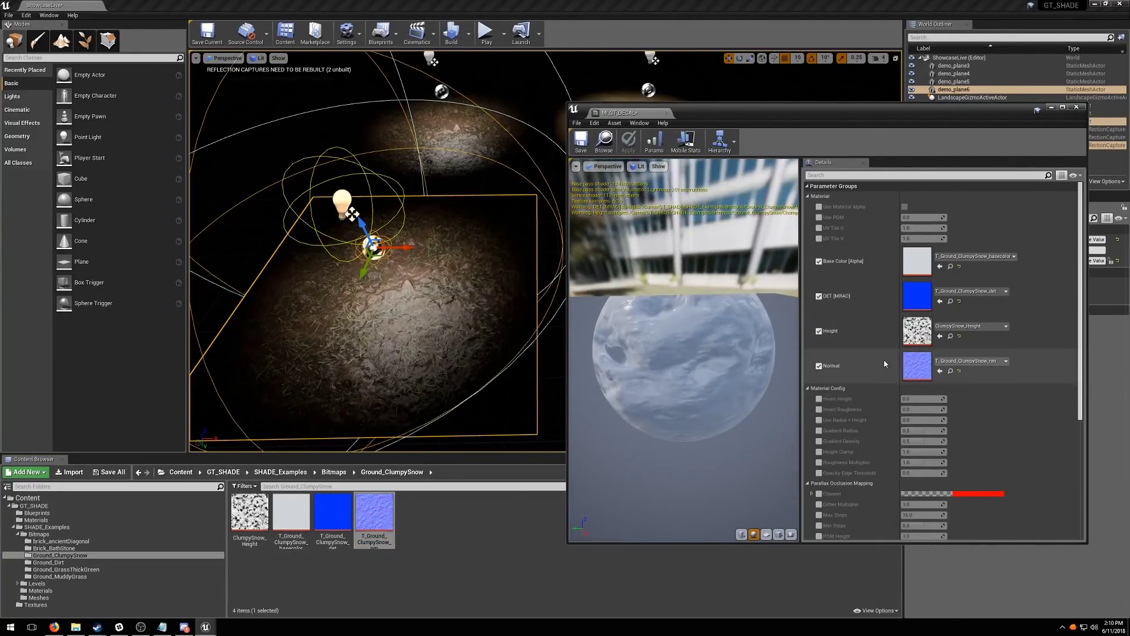
Enable the Use POM override in MI_GT_DECAL and set it to 1
scroll(835, 448, "down", 1)
scroll(836, 447, "down", 2)
scroll(833, 353, "up", 4)
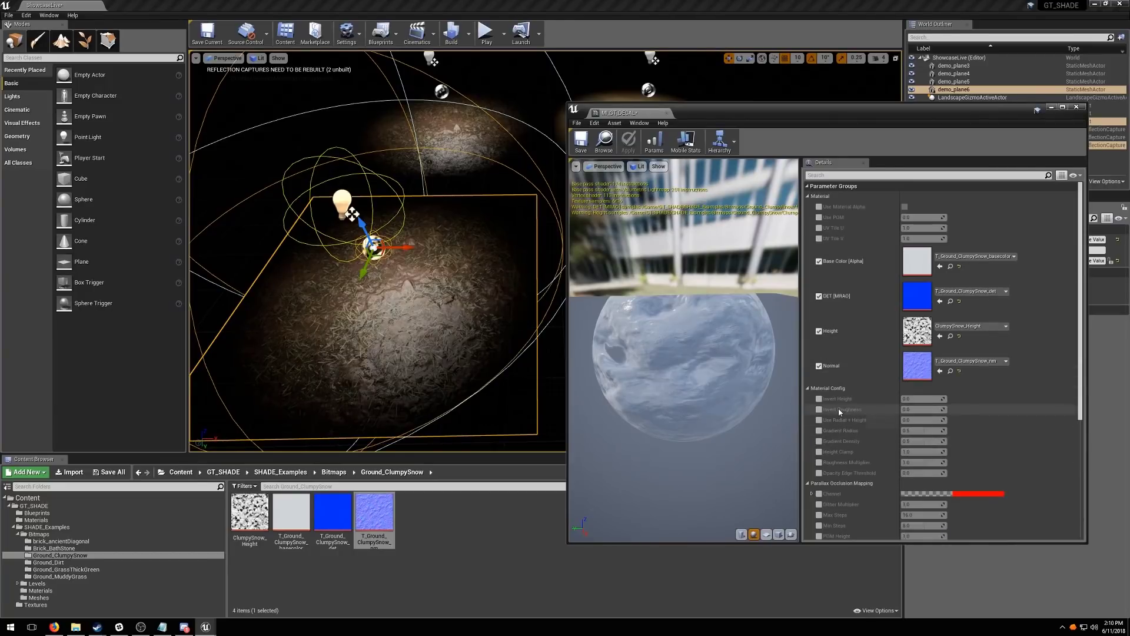
left_click(819, 217)
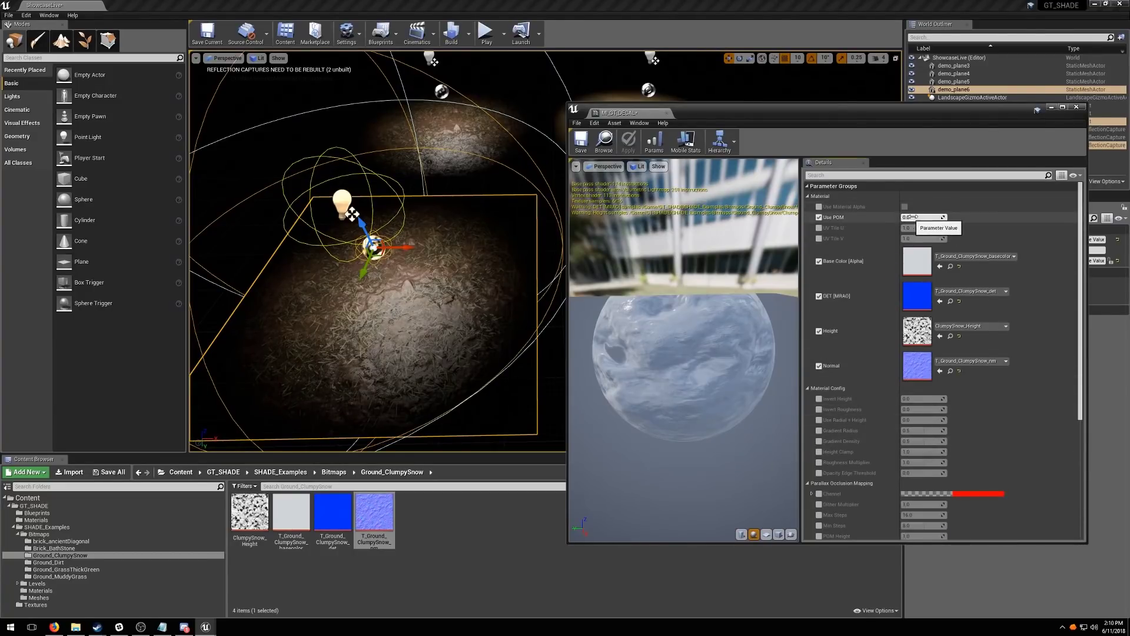
left_click(913, 217)
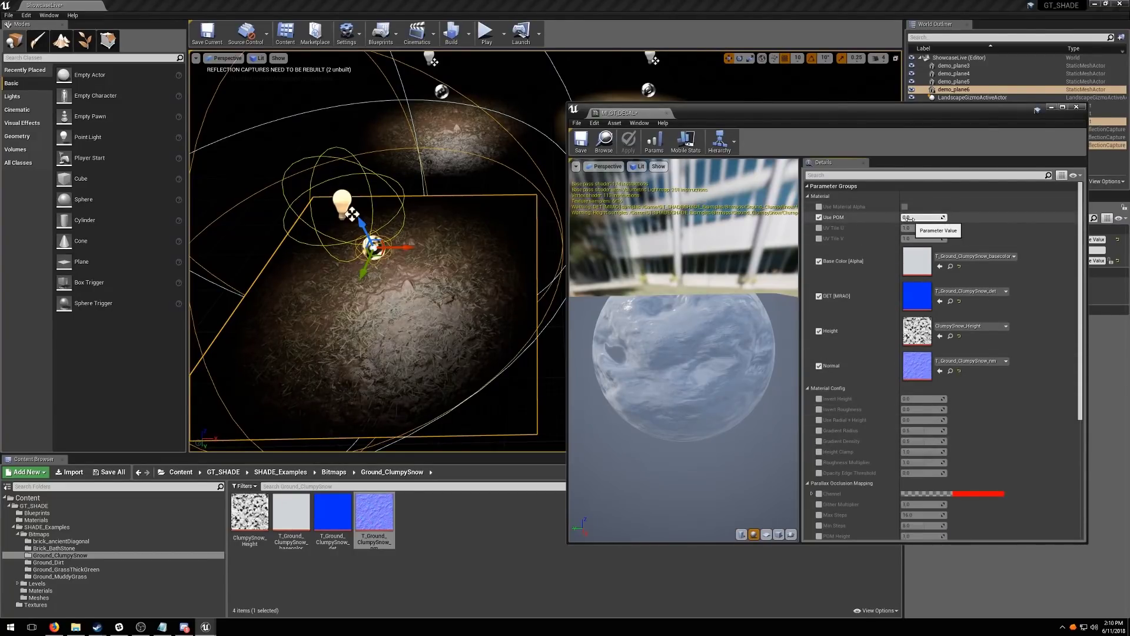
type("1")
key("Return")
left_click_drag(937, 217, 945, 217)
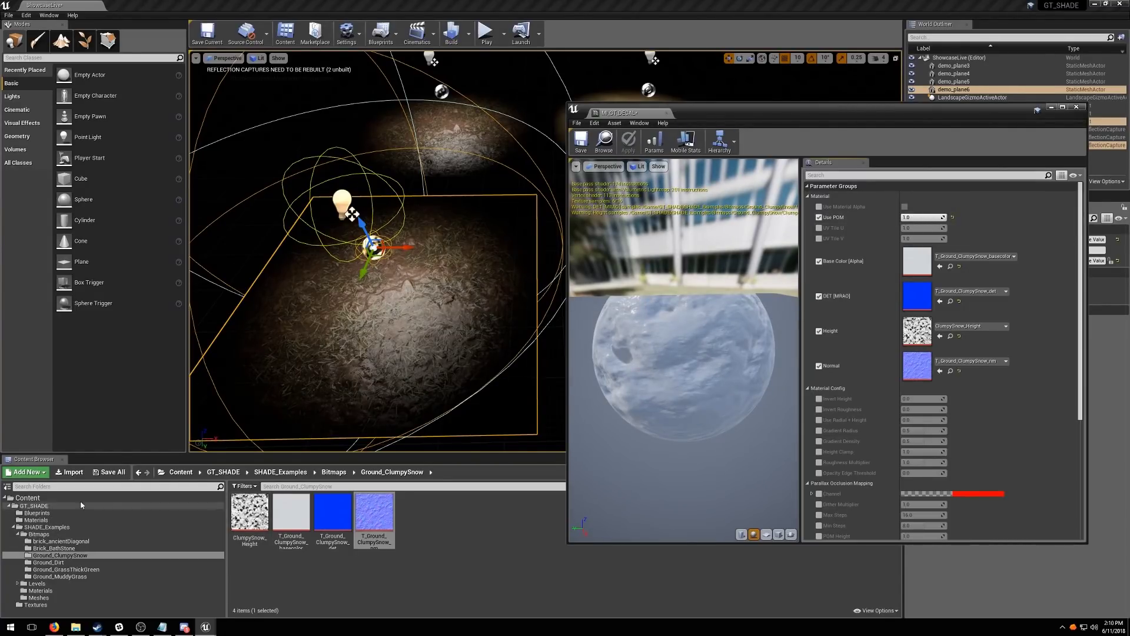
Place MI_GT_DECAL from the Materials folder as a decal at the middle of the duplicated plane
left_click(36, 520)
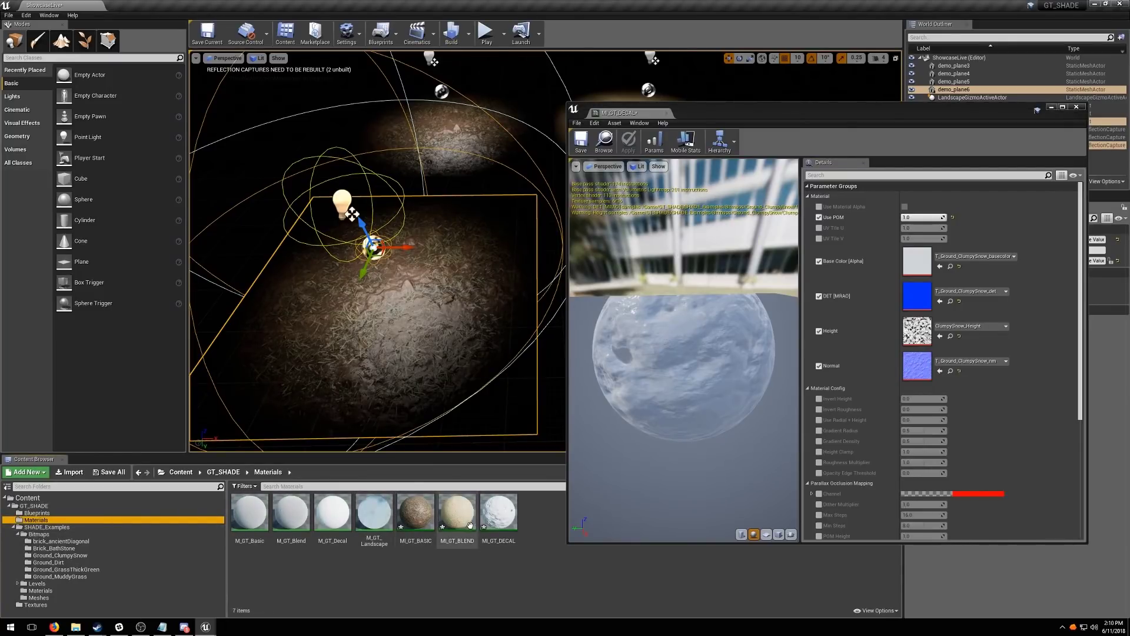
left_click_drag(499, 522, 396, 302)
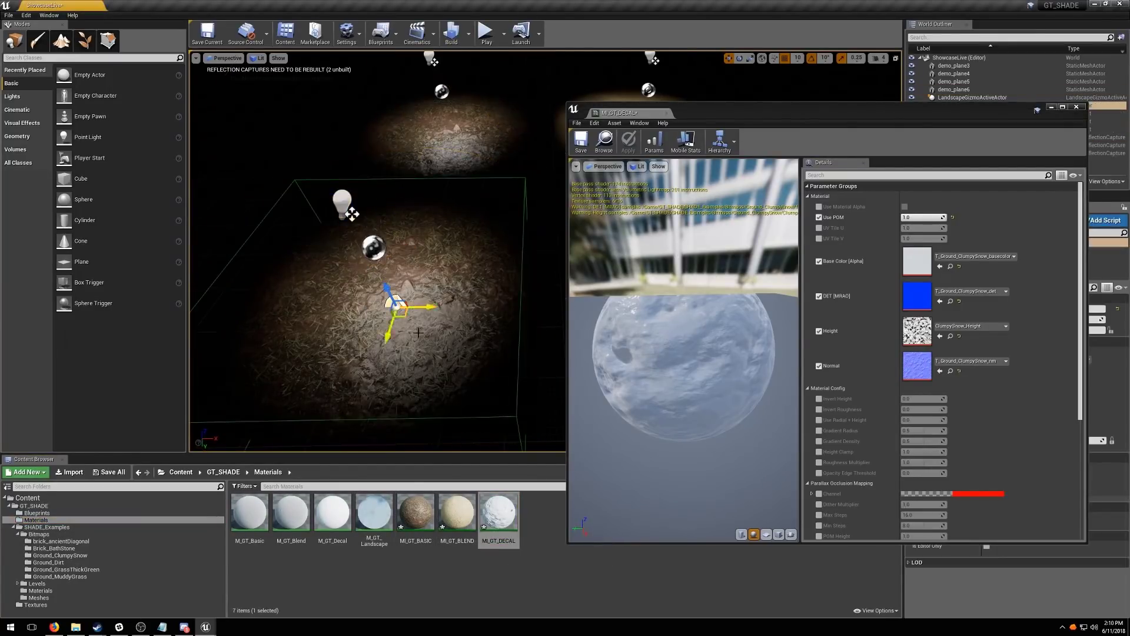
right_click_drag(412, 324, 428, 307)
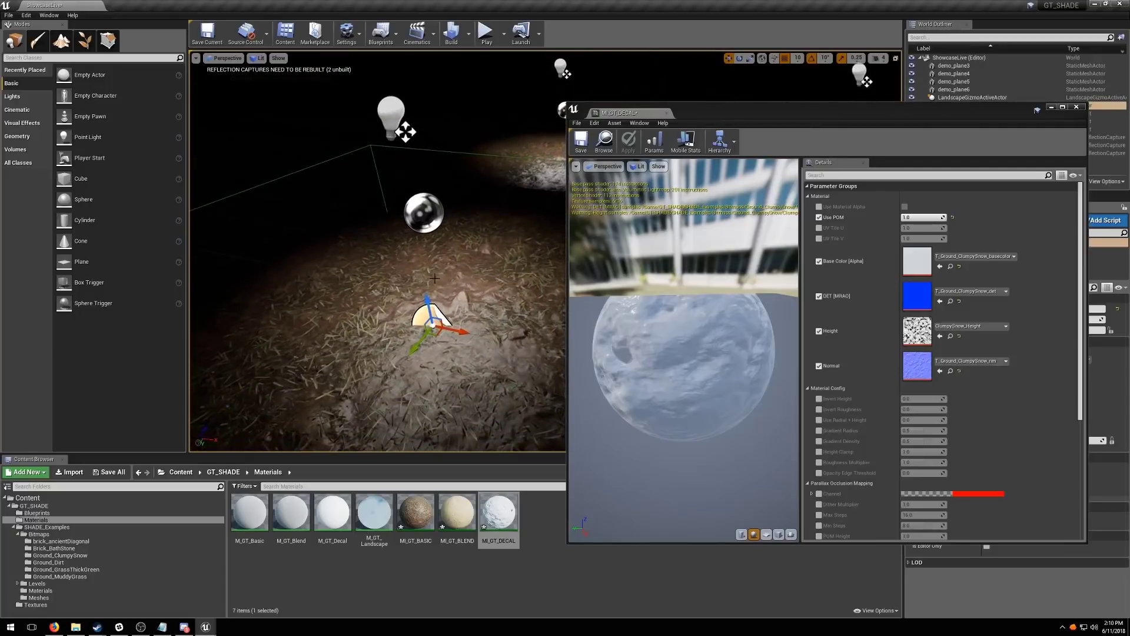
Raise the placed MI_GT_DECAL decal above the plane to inspect it, and delete it from the level
mouse_move(428, 307)
left_mouse_down()
mouse_move(414, 224)
mouse_move(434, 336)
mouse_move(425, 288)
left_mouse_up()
right_click_drag(425, 286, 424, 286)
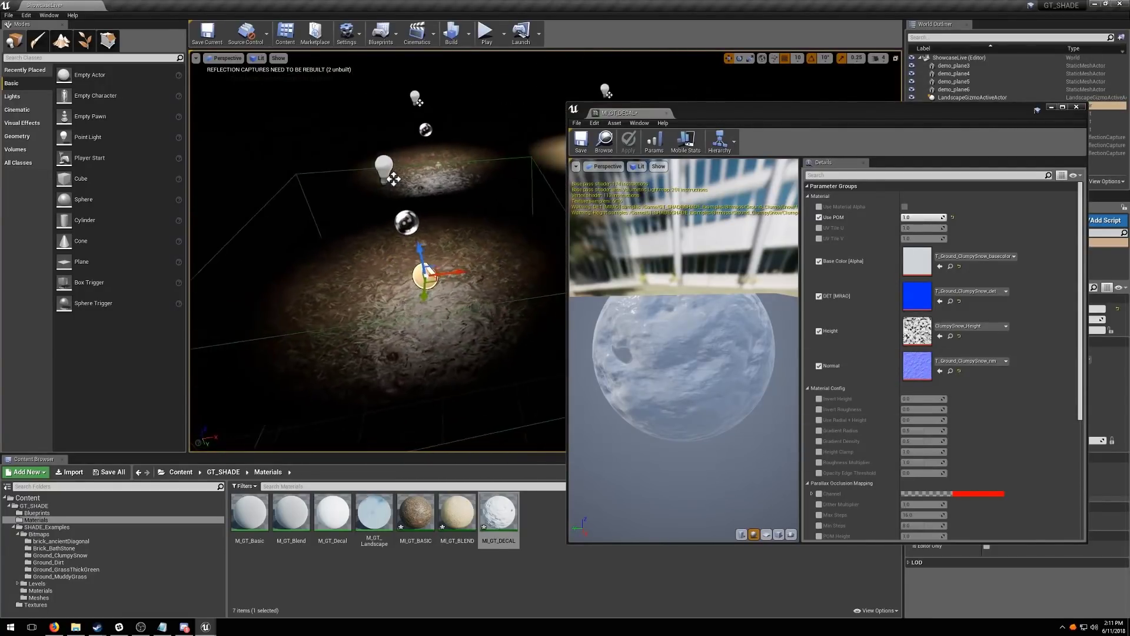
right_click_drag(377, 253, 318, 238)
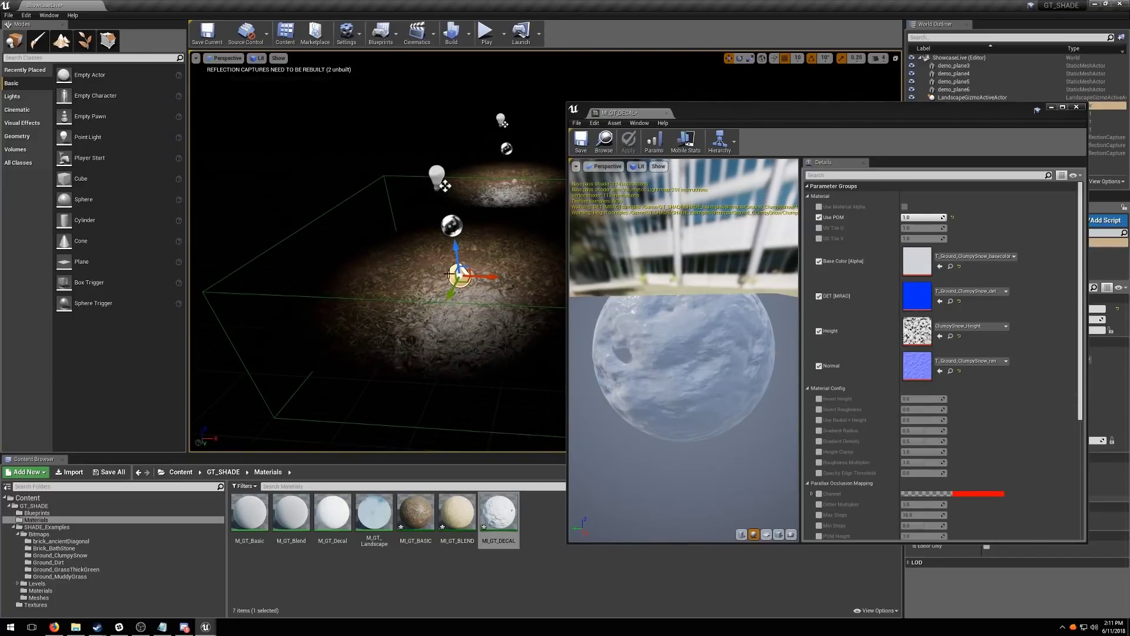
right_click_drag(451, 275, 441, 278)
left_click(367, 400)
Place the BP_GT_decal blueprint from the Blueprints folder at the middle of the near demo plane
left_click(36, 512)
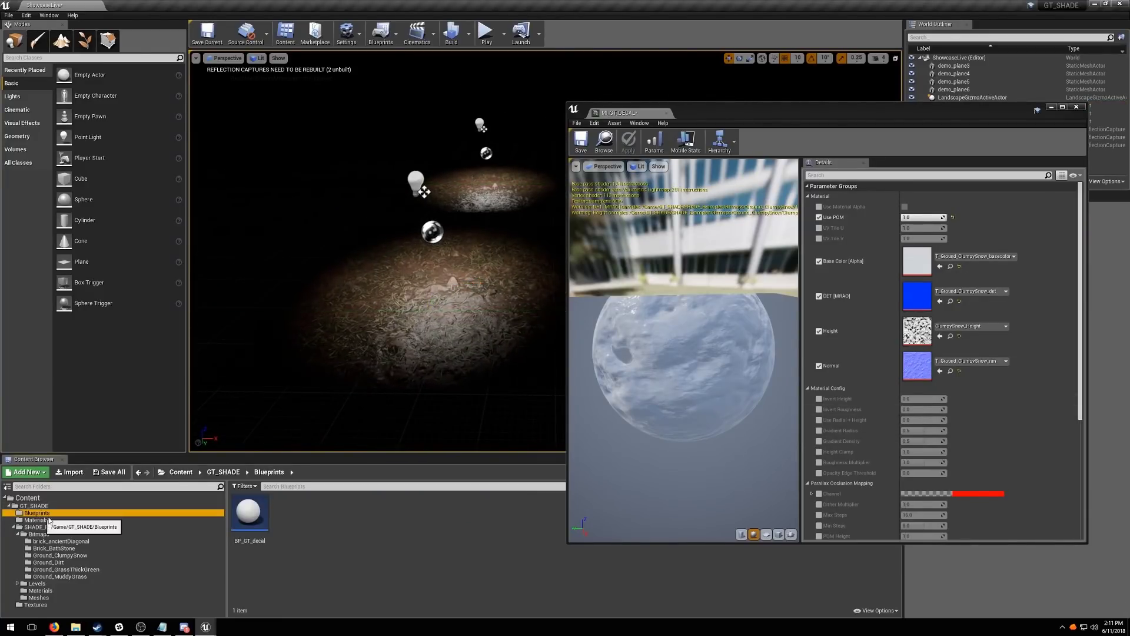
left_click_drag(249, 512, 437, 285)
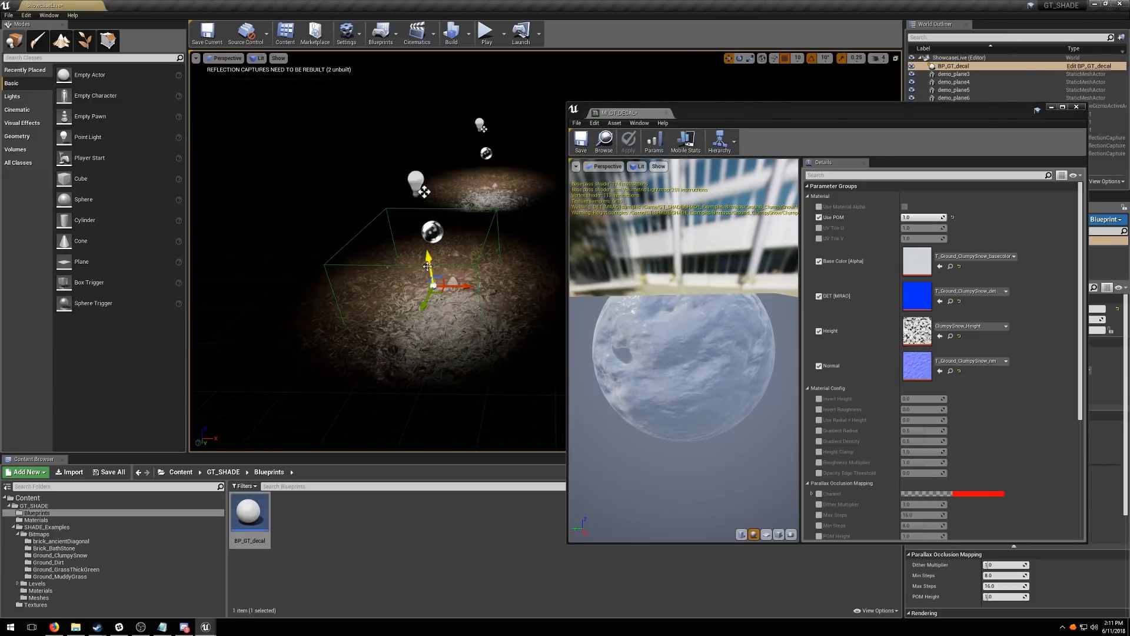
right_click_drag(427, 266, 439, 272)
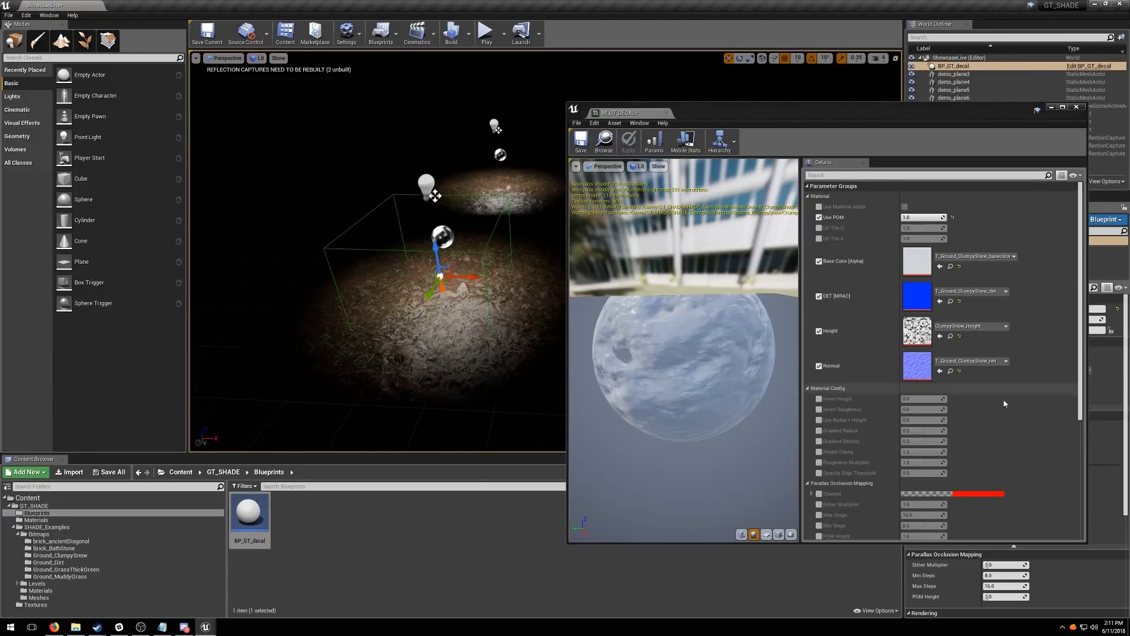
Close the material instance editor and assign MI_GT_DECAL from the Materials folder as the Decal Material of BP_GT_decal
left_click(1076, 107)
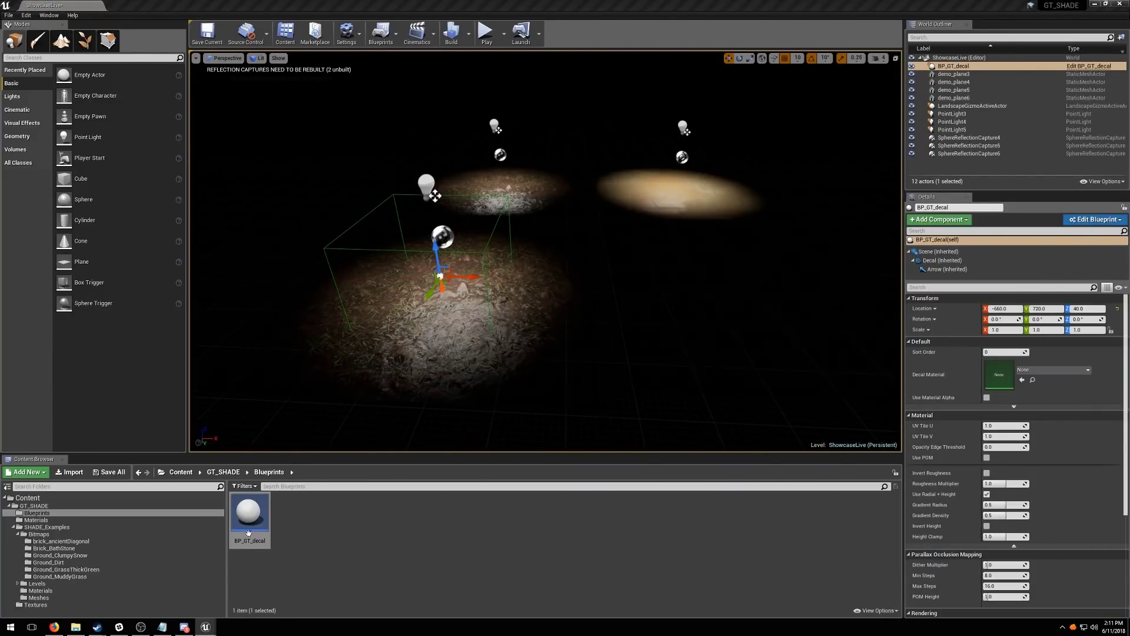
left_click(47, 520)
left_click_drag(506, 512, 1004, 377)
key("f")
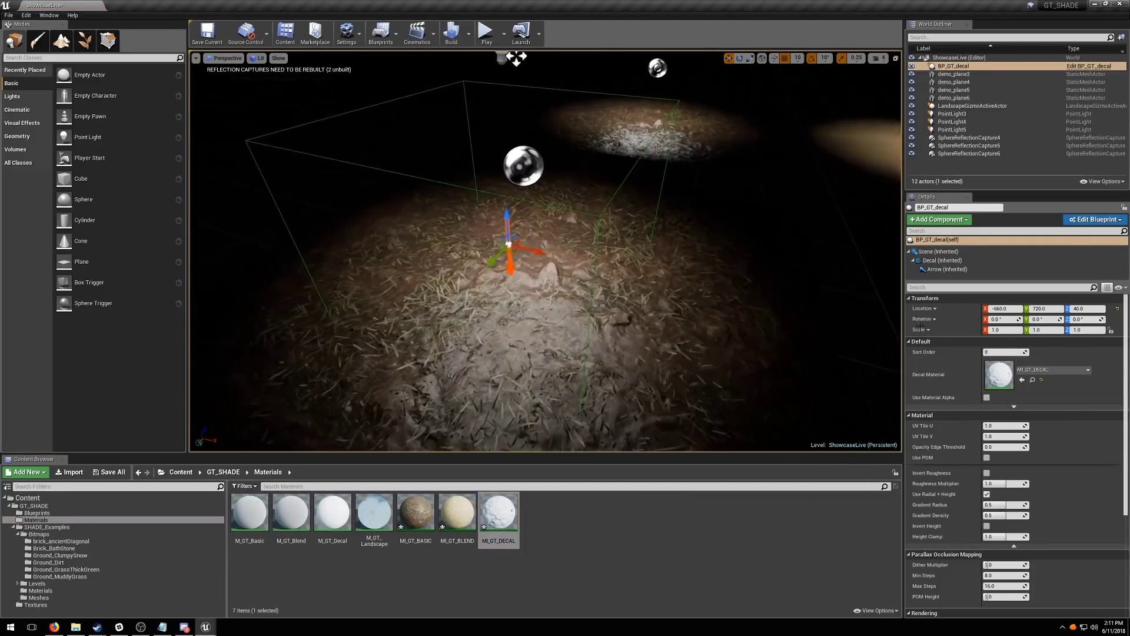
In MI_GT_DECAL, enable the Dither Multiplier, Max Steps, Min Steps and POM Height overrides, setting POM Height to 0.095238
left_click_drag(1129, 194, 773, 143)
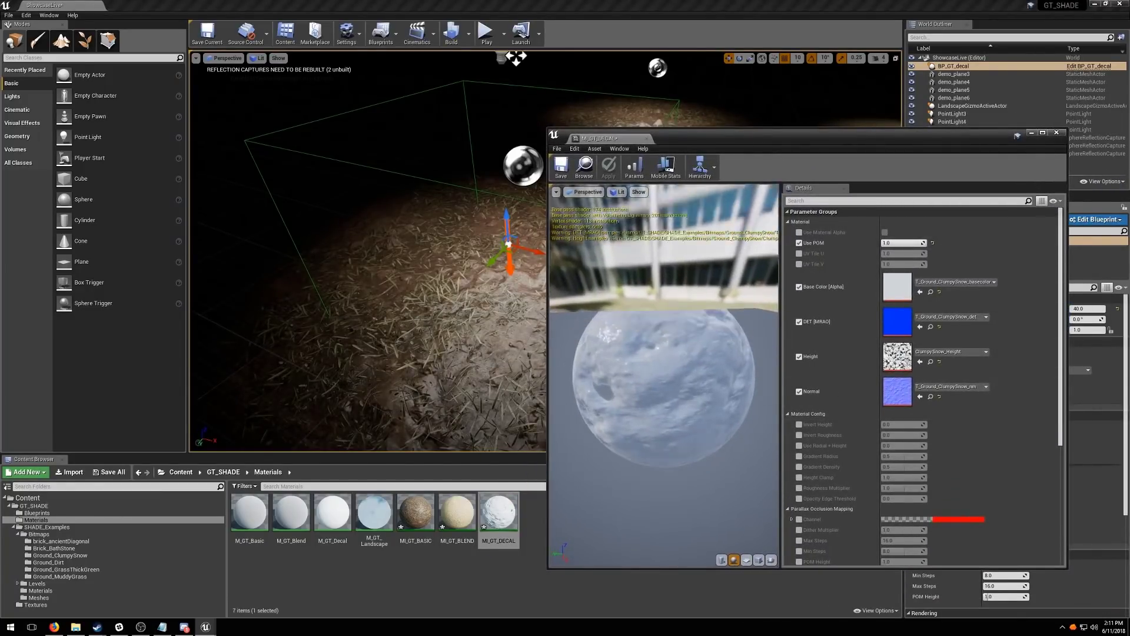
scroll(825, 474, "down", 1)
scroll(824, 474, "down", 1)
left_click(799, 460)
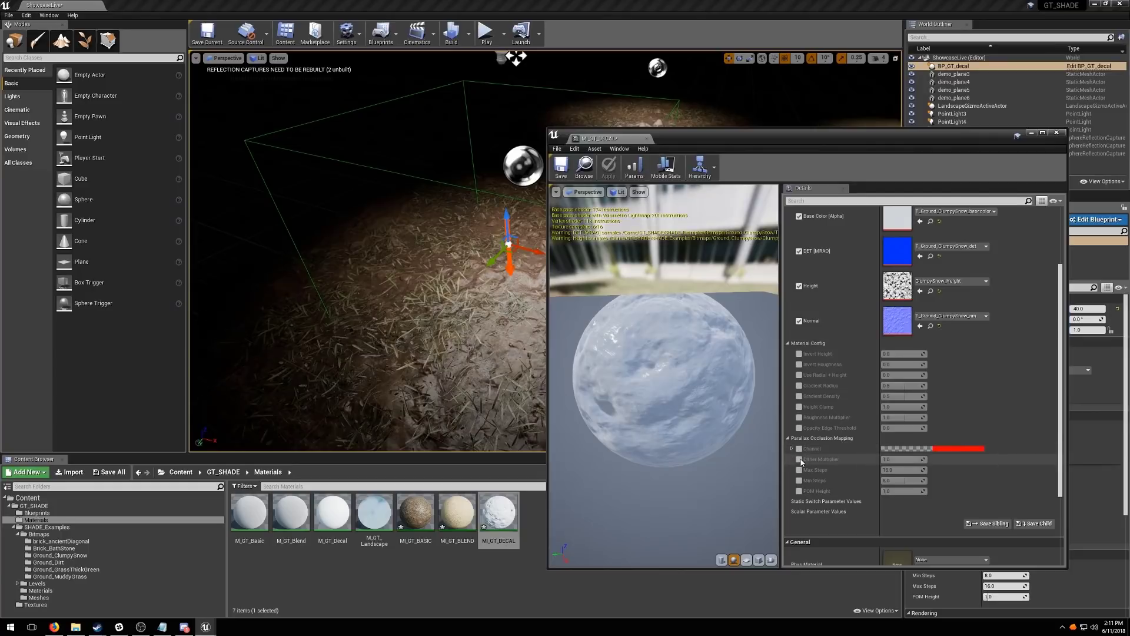
left_click(799, 470)
left_click(799, 480)
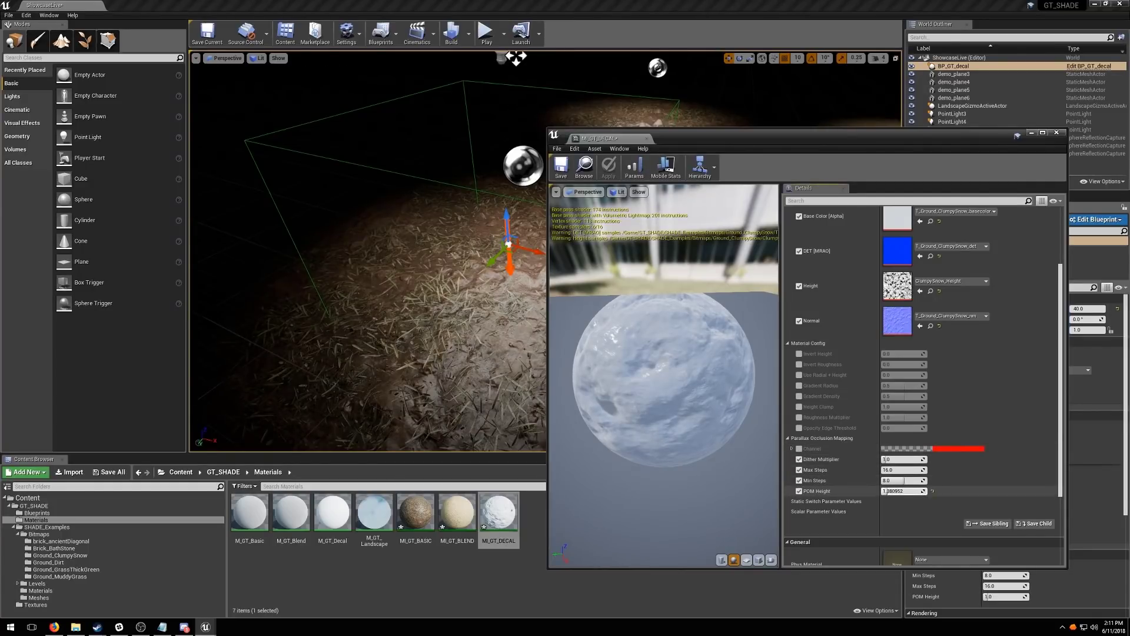
left_click_drag(887, 491, 882, 491)
right_click_drag(372, 312, 406, 312)
key("g")
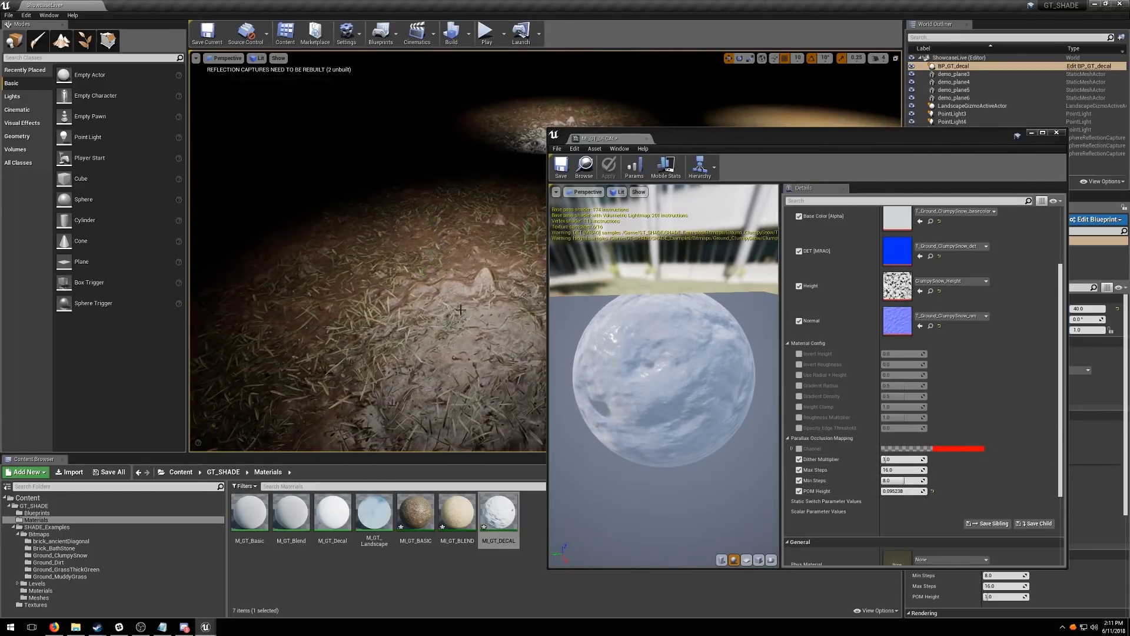
key("g")
Enable the UV Tile U and UV Tile V overrides in MI_GT_DECAL
scroll(876, 299, "up", 3)
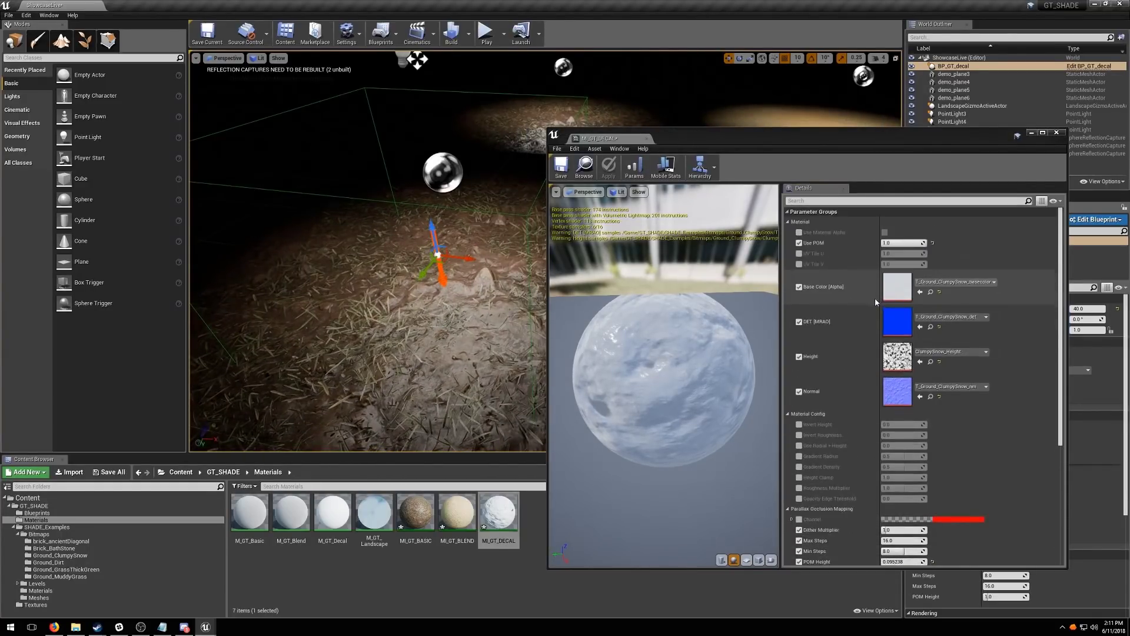
left_click(798, 253)
left_click(799, 263)
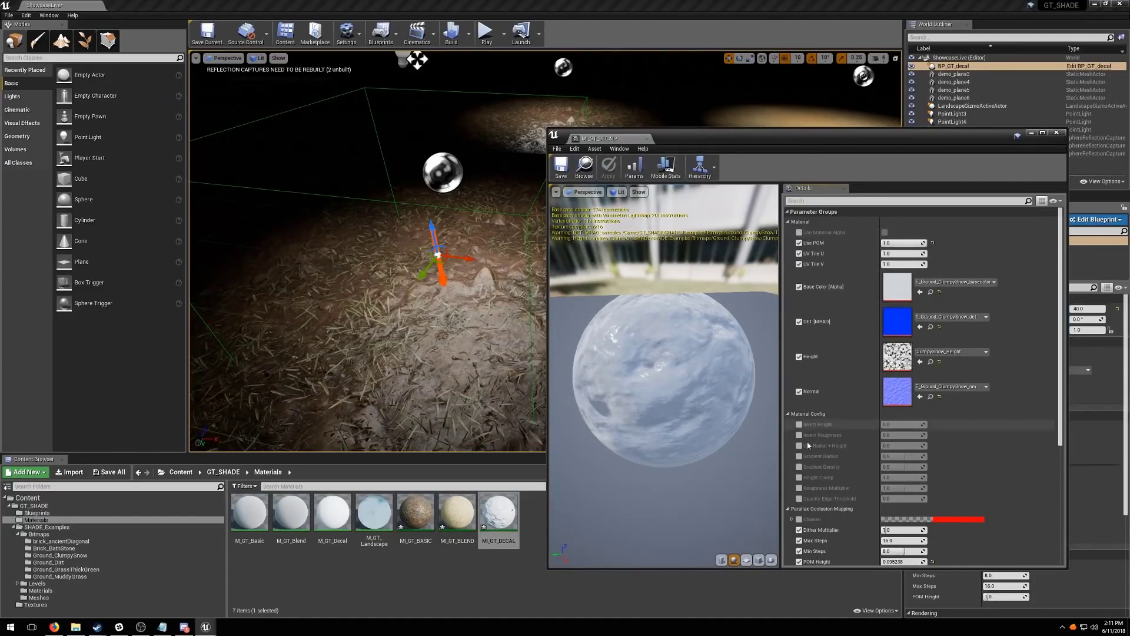
Enable all Material Config overrides in MI_GT_DECAL, from Invert Height down to Opacity Edge Threshold
scroll(804, 376, "down", 3)
left_click(799, 389)
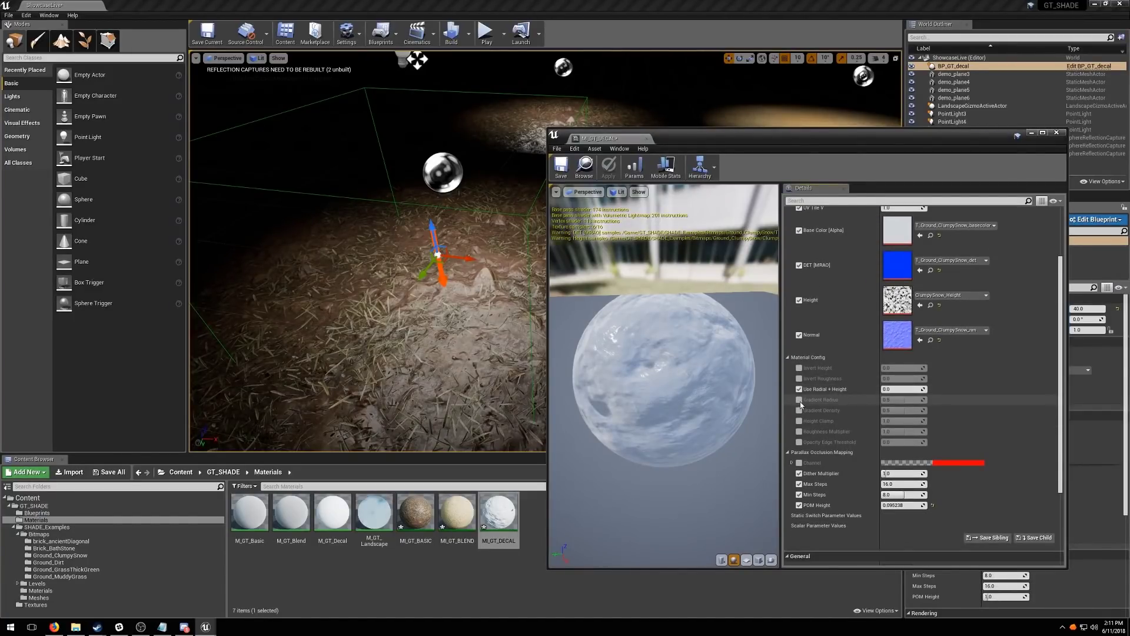
left_click(799, 400)
left_click(799, 410)
left_click(799, 421)
left_click(799, 432)
left_click(798, 442)
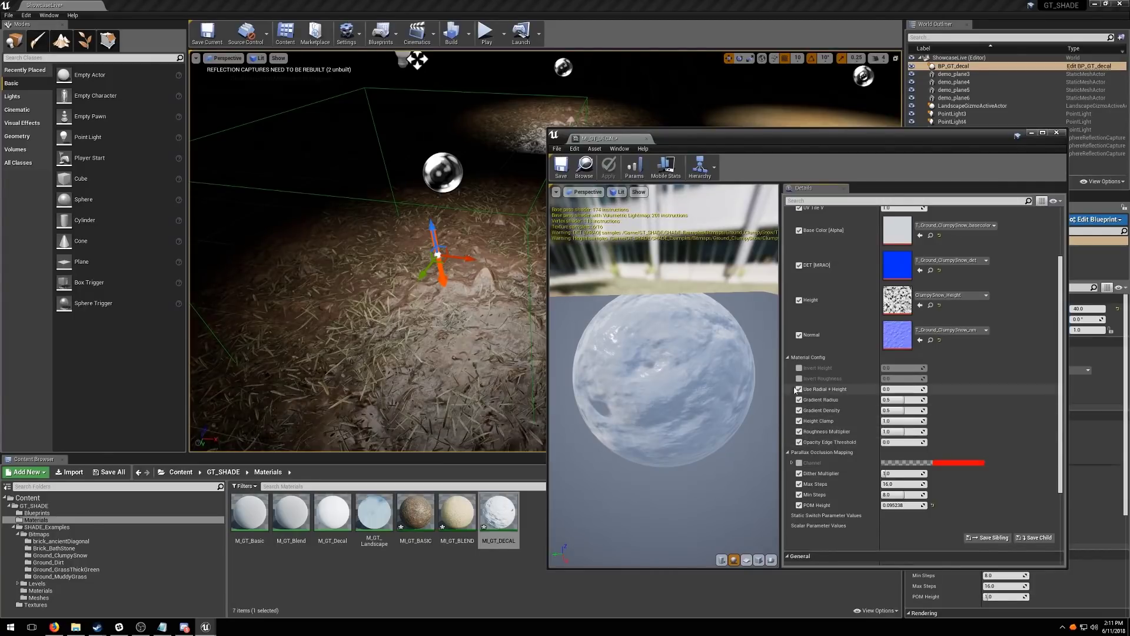
left_click(799, 379)
left_click(799, 368)
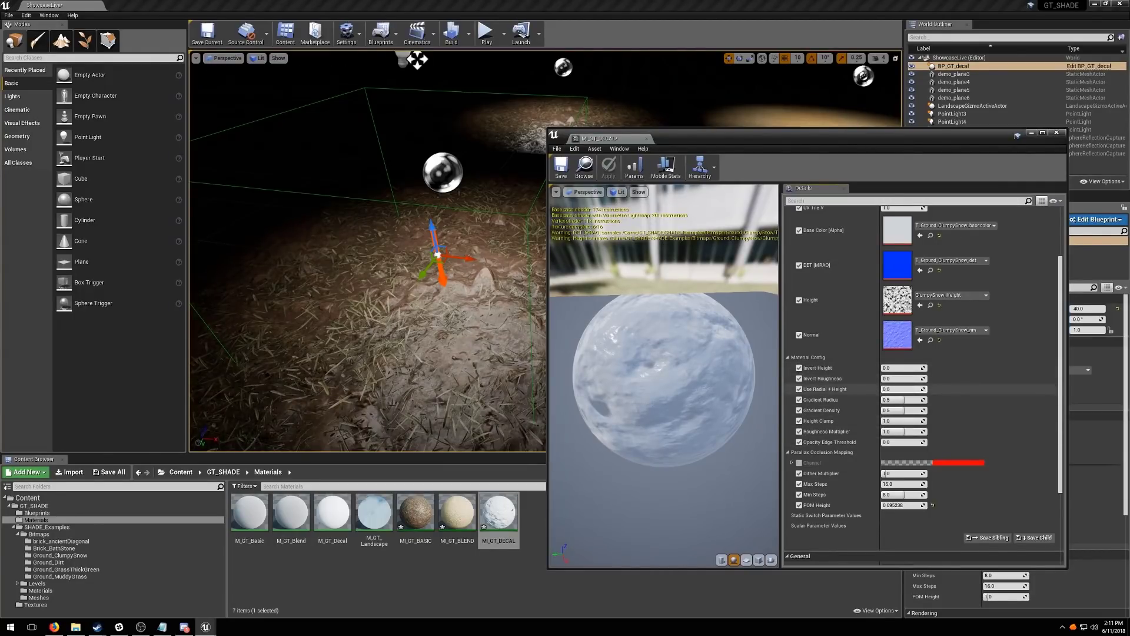
Raise BP_GT_decal above the demo plane to a Z location of 90
left_click_drag(433, 232, 426, 175)
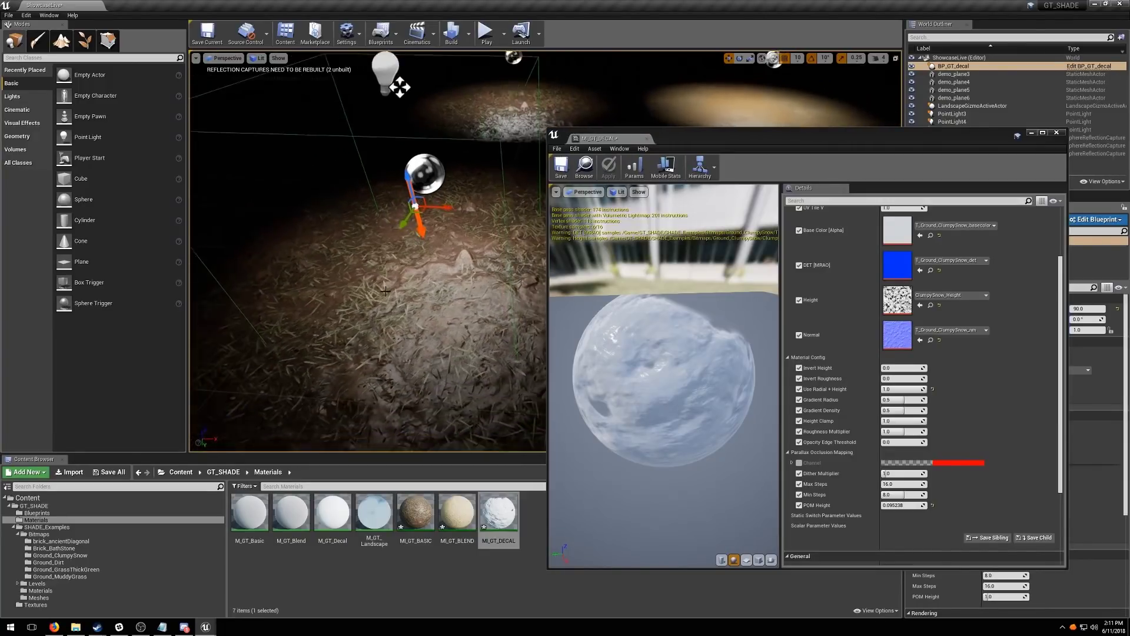
Enable Receives Decals in the advanced rendering settings of demo_plane6, with the material instance editor closed
left_click(471, 294)
left_click(1057, 132)
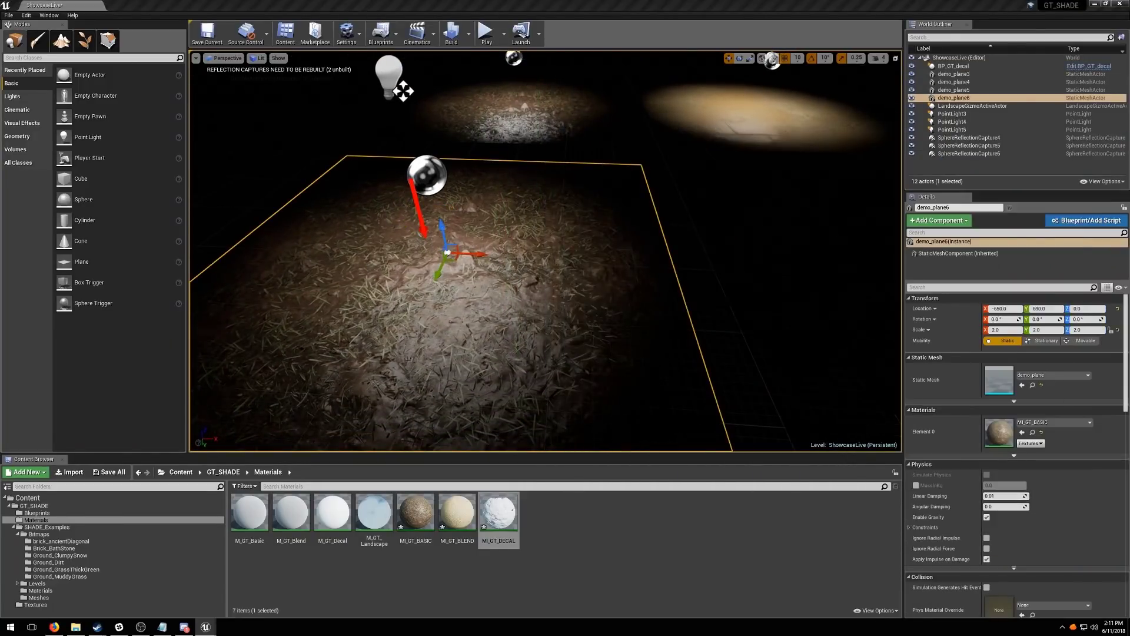
scroll(938, 490, "down", 10)
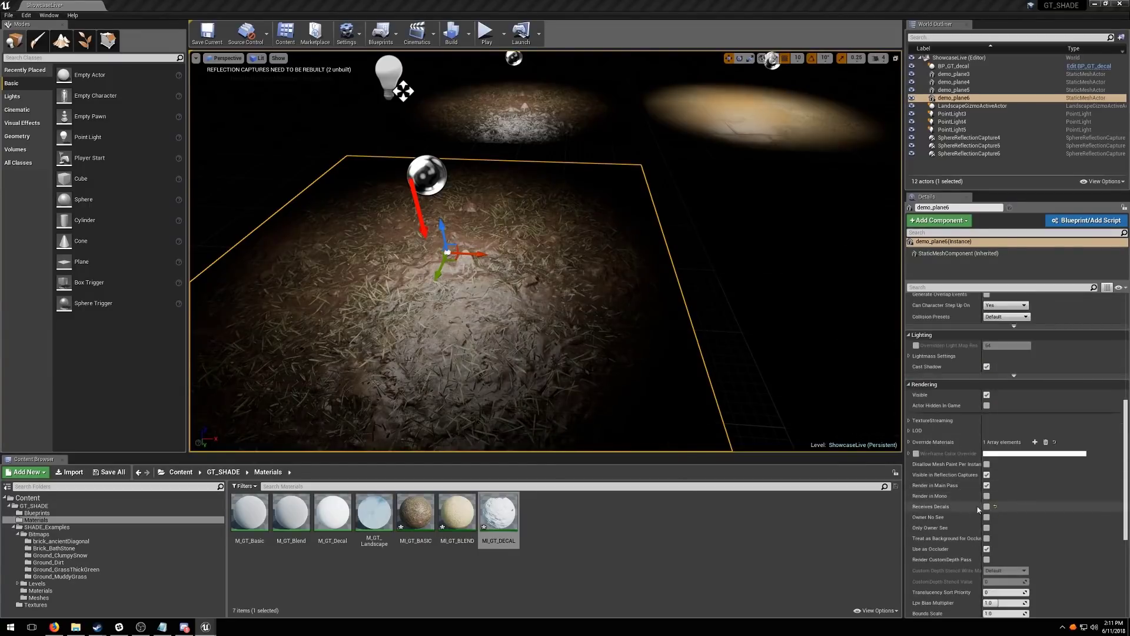
scroll(972, 507, "down", 8)
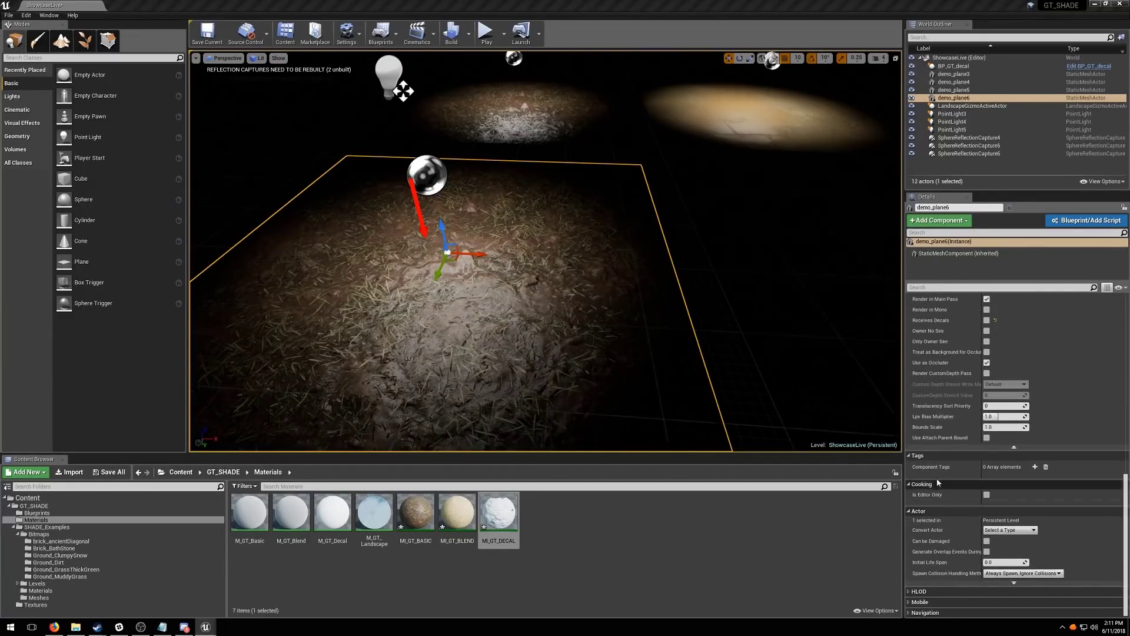
left_click(994, 448)
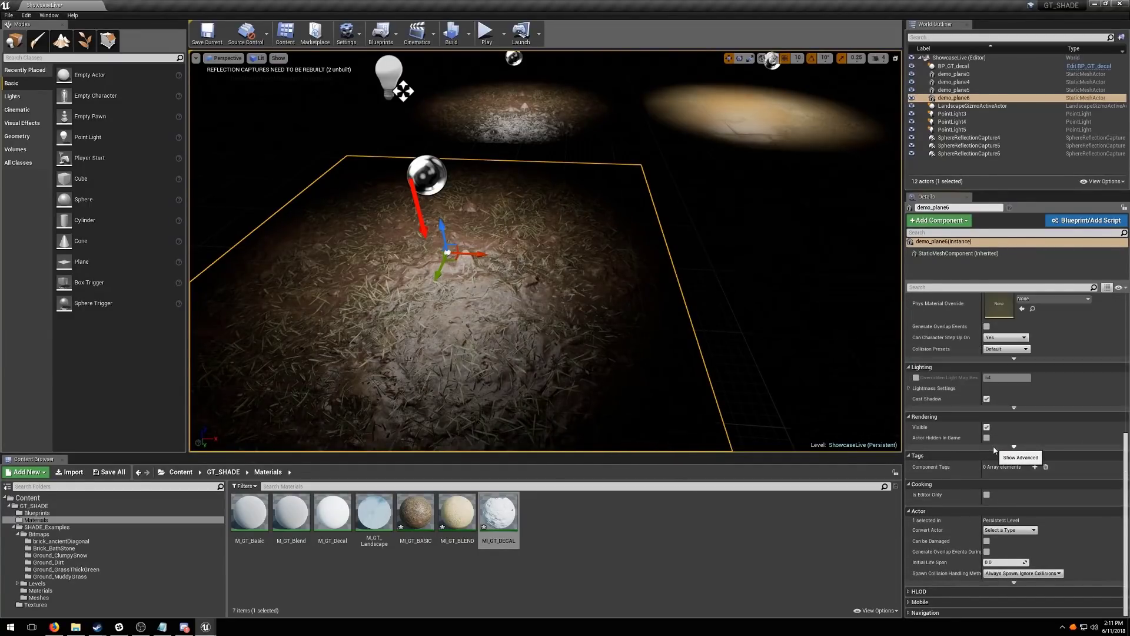
left_click(1013, 358)
scroll(964, 454, "down", 1)
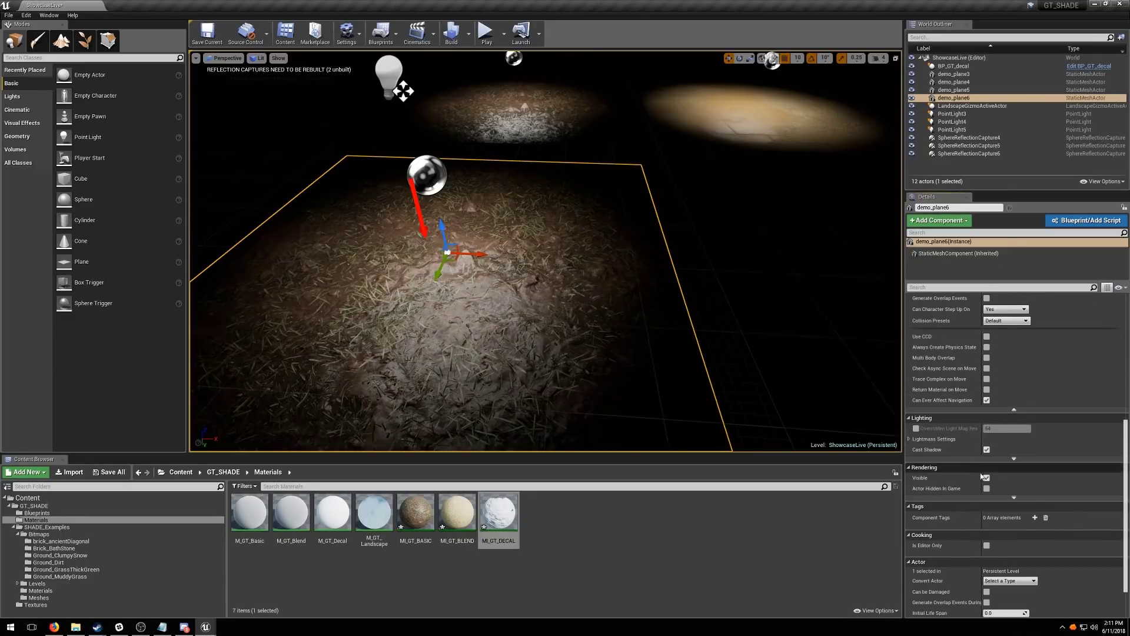
left_click(1014, 497)
scroll(954, 565, "down", 2)
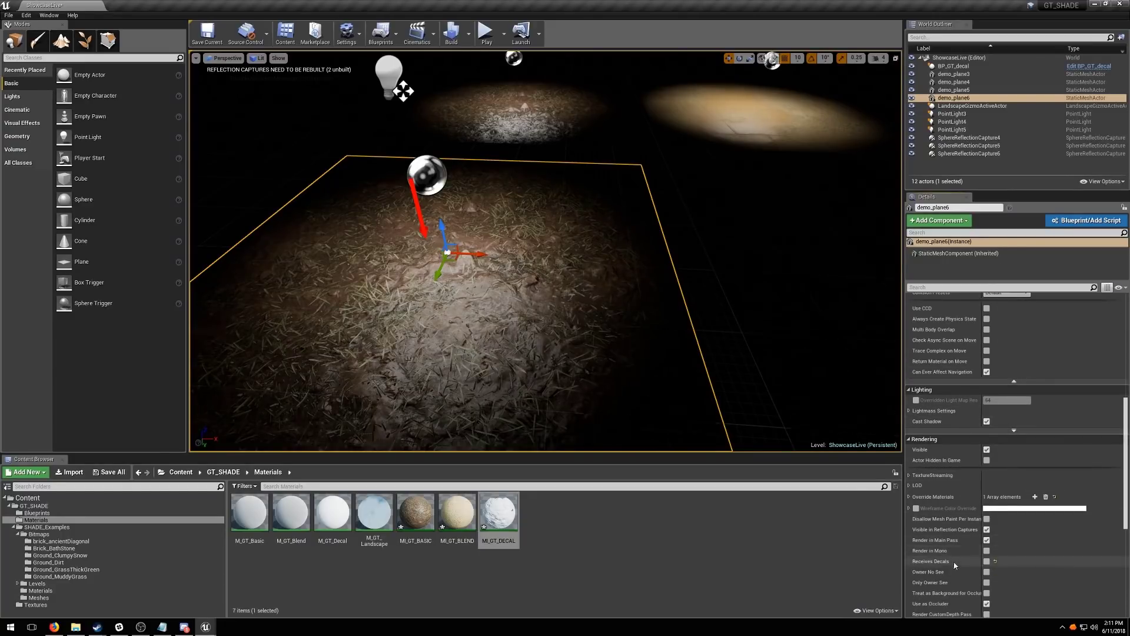
left_click(986, 562)
right_click_drag(647, 330, 600, 348)
key("w")
scroll(547, 251, "down", 4)
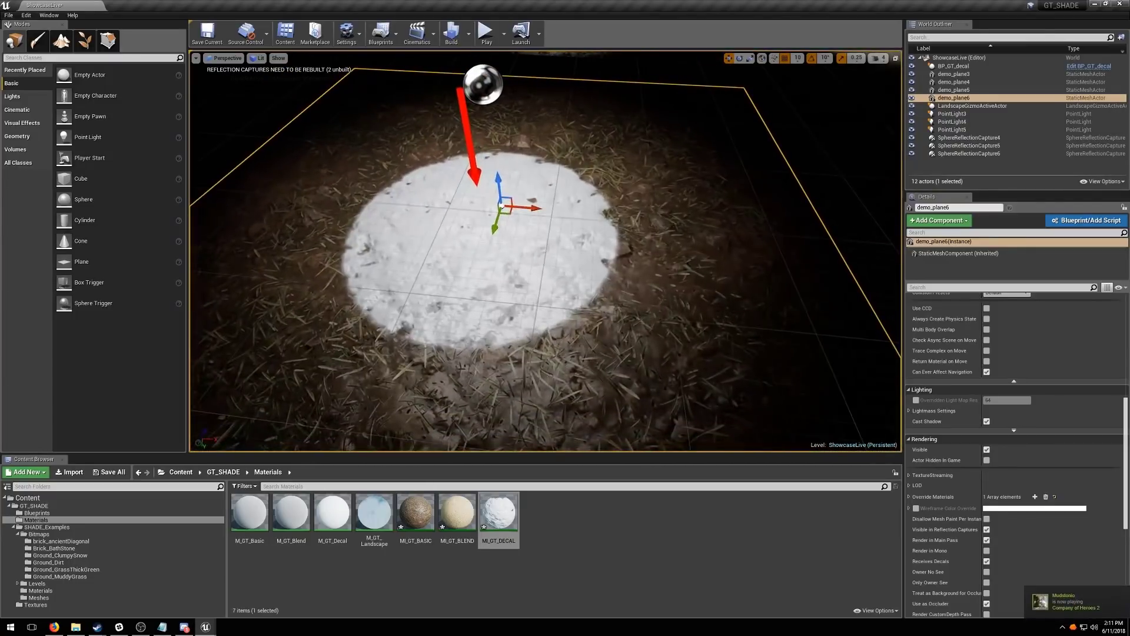
Reopen MI_GT_DECAL, set Use Radial + Height to 0 and inspect the snow decal on the plane
double_click(499, 512)
left_click_drag(759, 95, 797, 101)
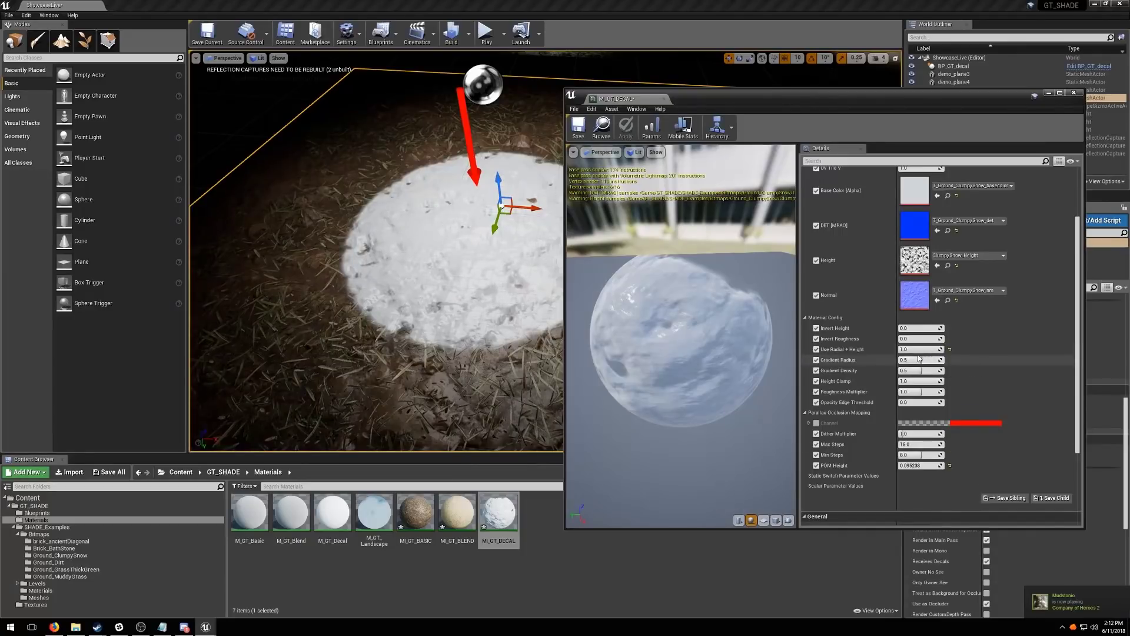
left_click_drag(918, 352, 916, 352)
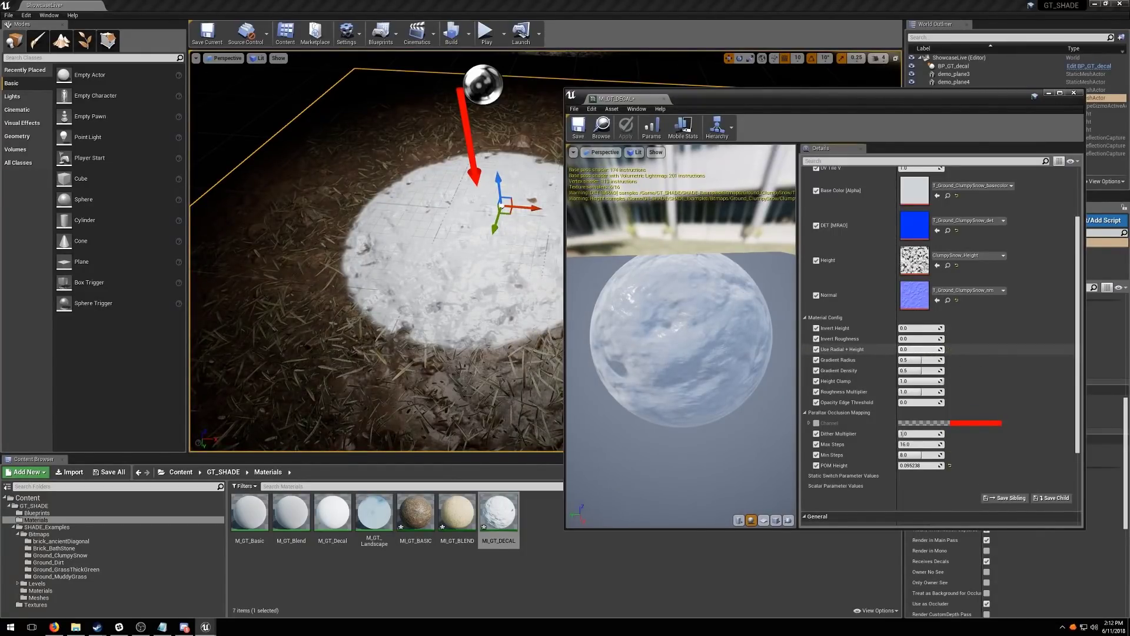
left_click_drag(918, 349, 917, 349)
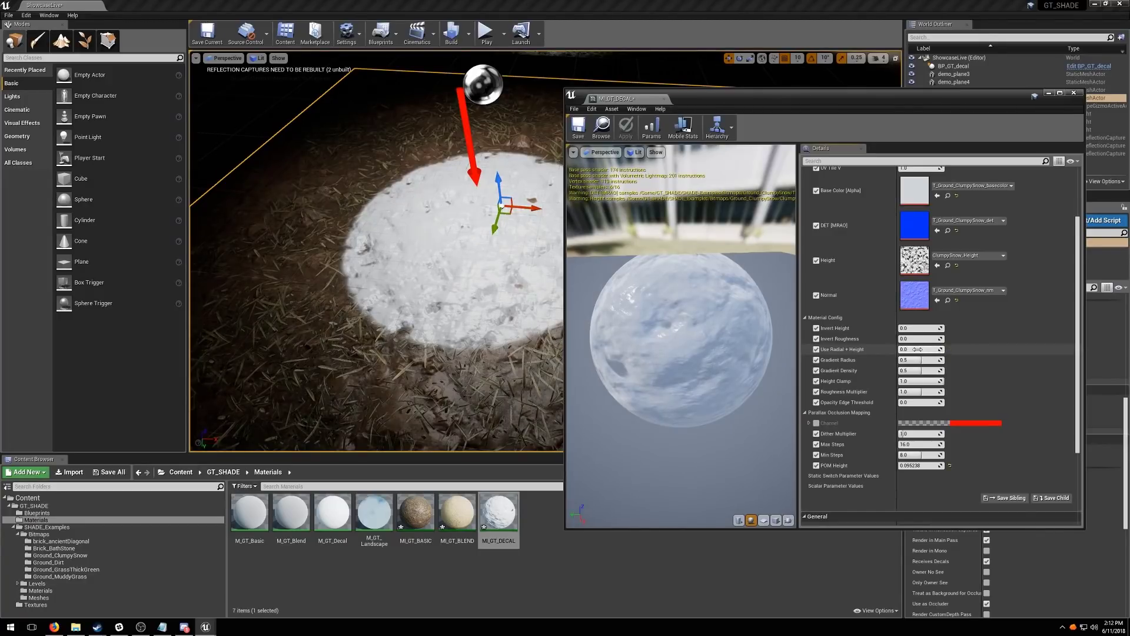
right_click_drag(530, 353, 544, 346)
key("g")
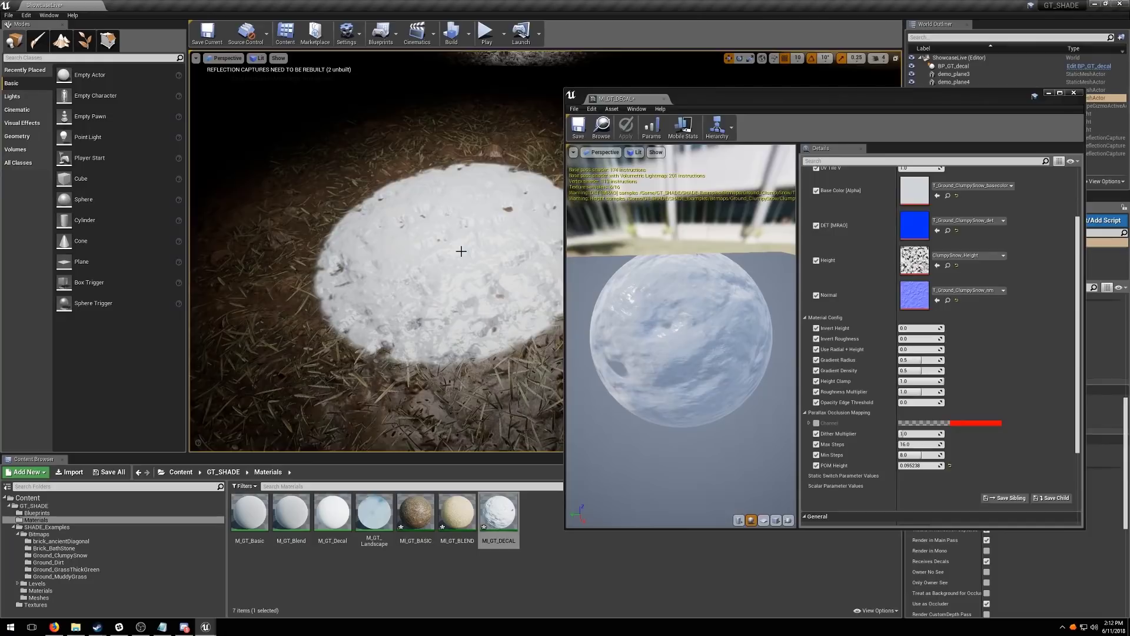
key("g")
scroll(461, 251, "down", 2)
Select BP_GT_decal, close the material instance editor and enable Use POM on the blueprint
left_click(423, 194)
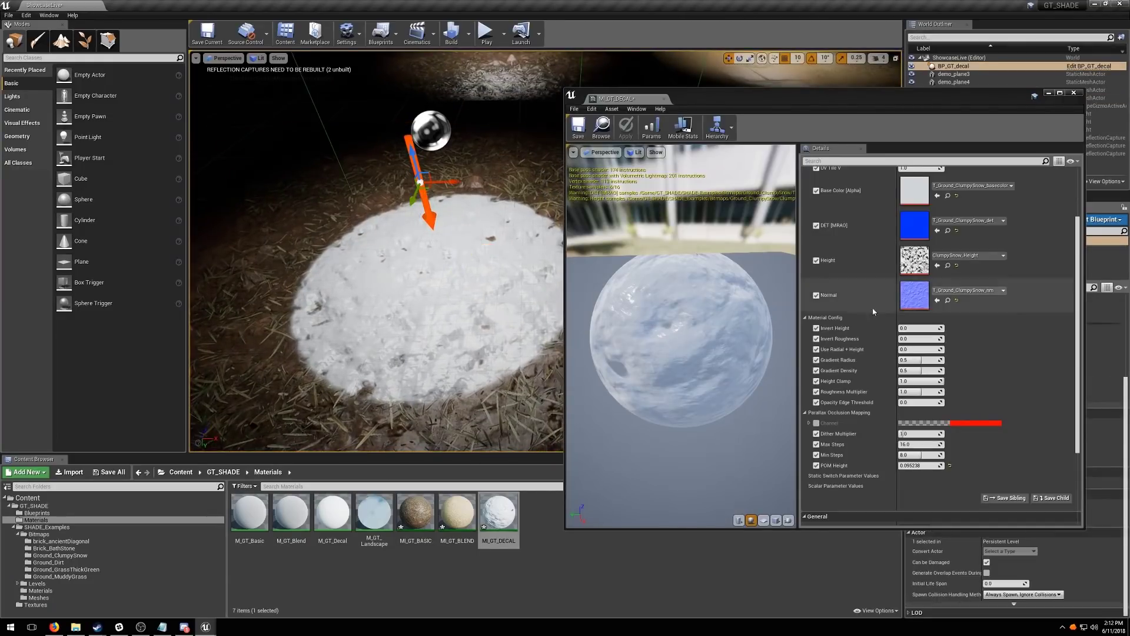
left_click(1075, 93)
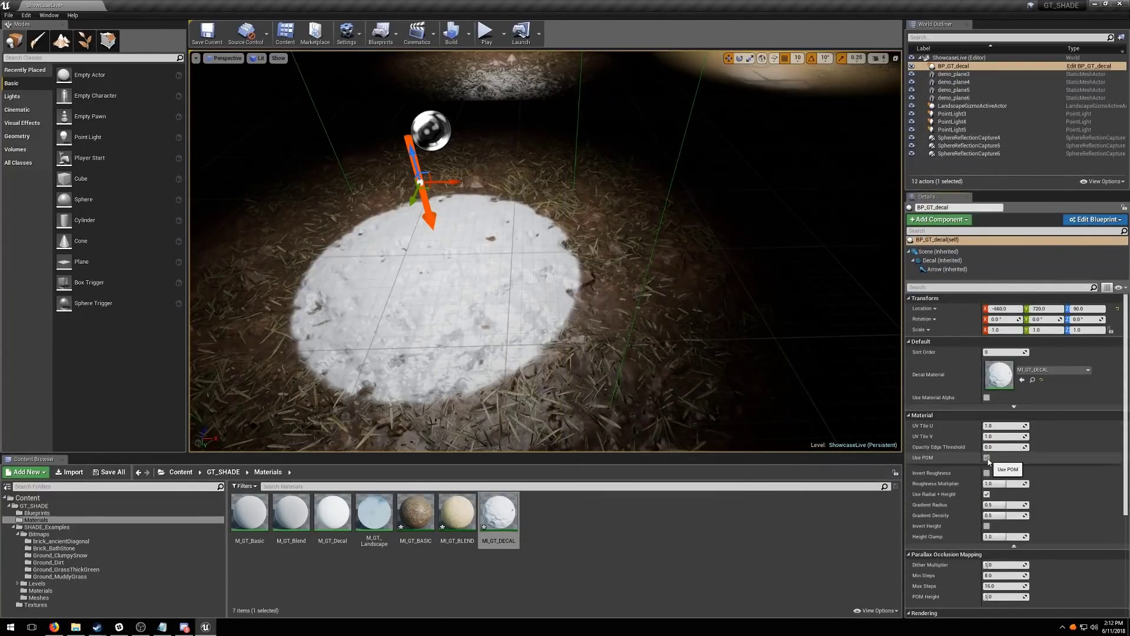
left_click(987, 458)
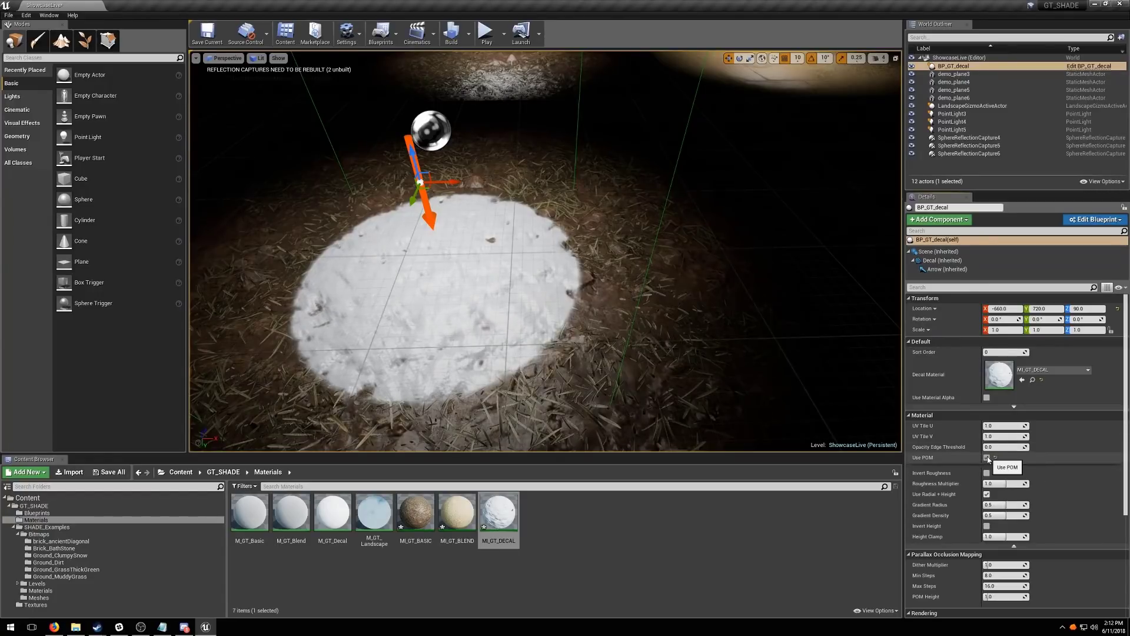
Turn Use Radial + Height off on BP_GT_decal to compare the decal shape, and turn it back on
scroll(1010, 442, "down", 2)
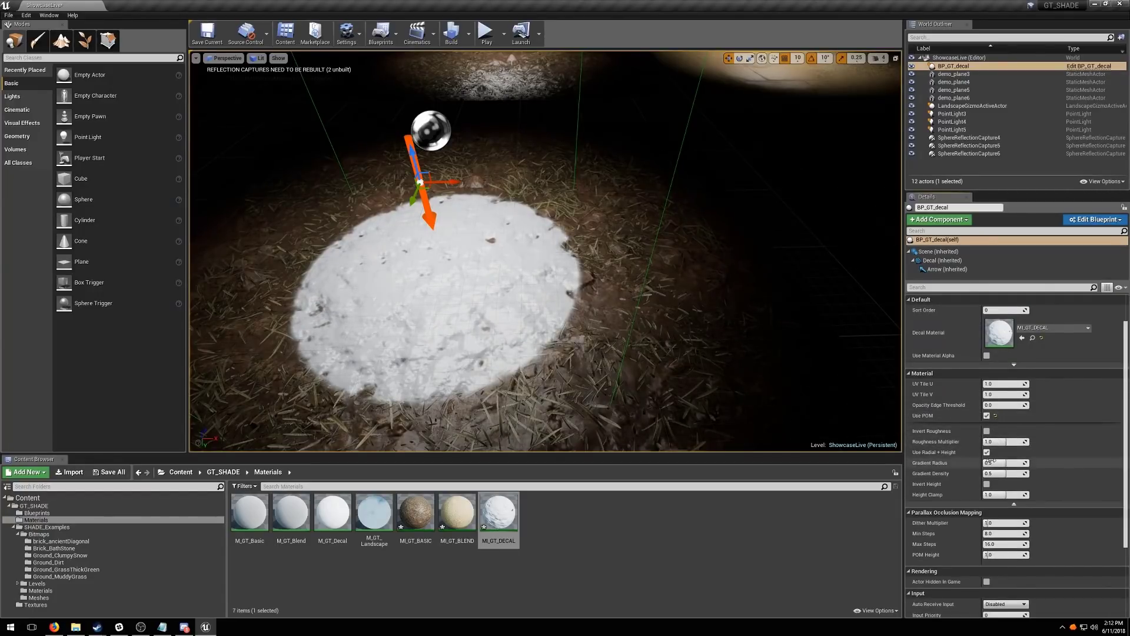
scroll(988, 440, "down", 3)
left_click(987, 397)
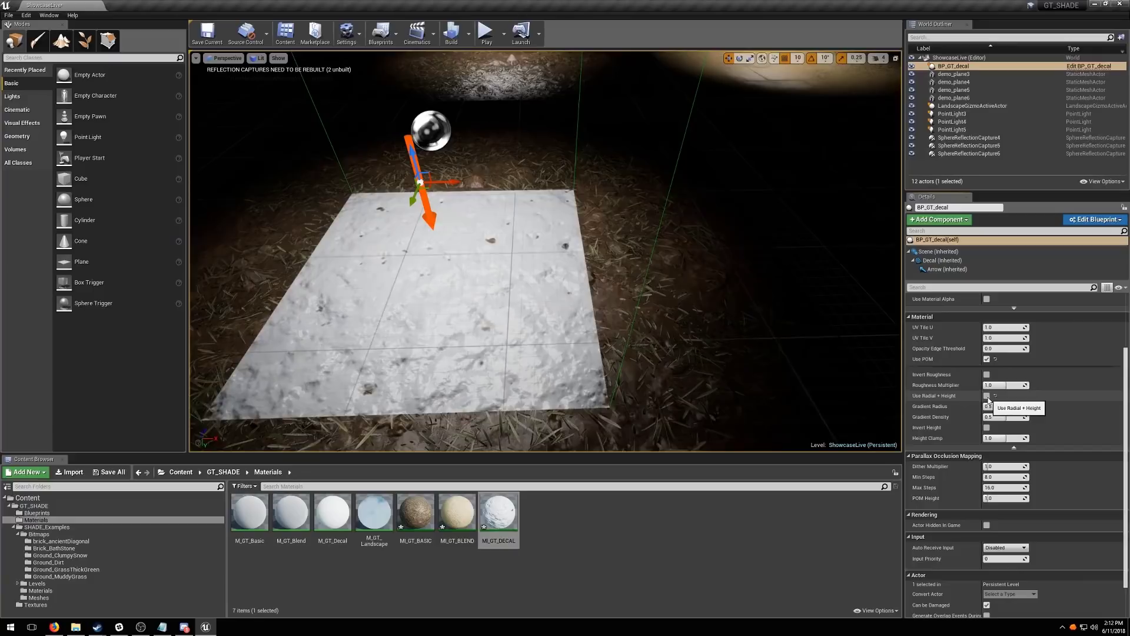
left_click(987, 396)
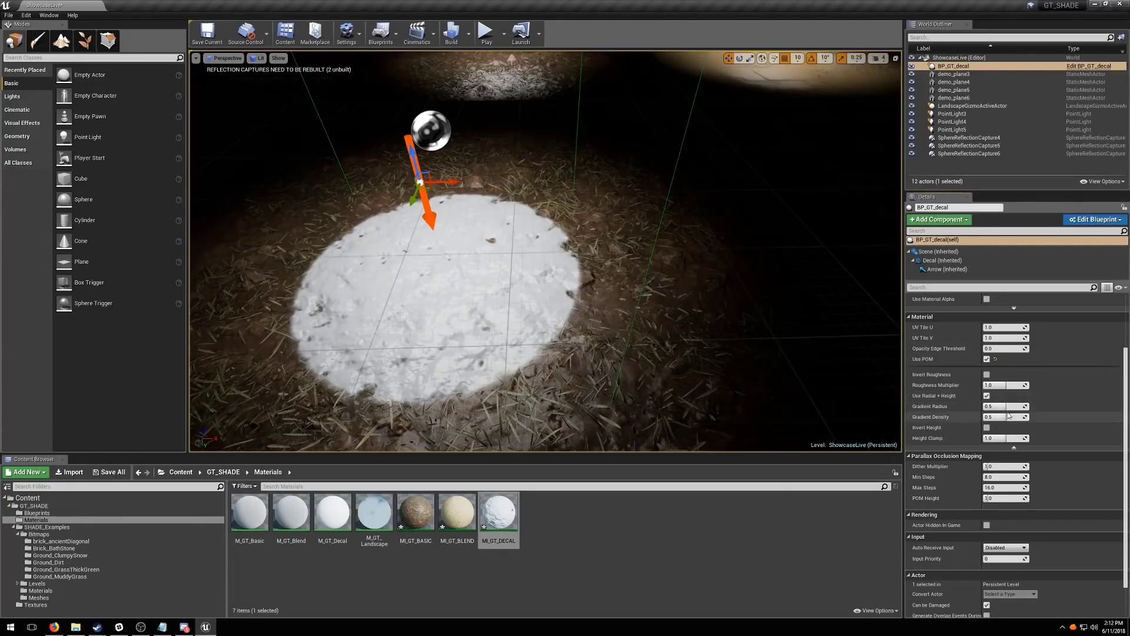
Set BP_GT_decal's Gradient Radius to 0.566667, Gradient Density to 0.490476 and Height Clamp to 0.114286
left_click_drag(1008, 406, 988, 438)
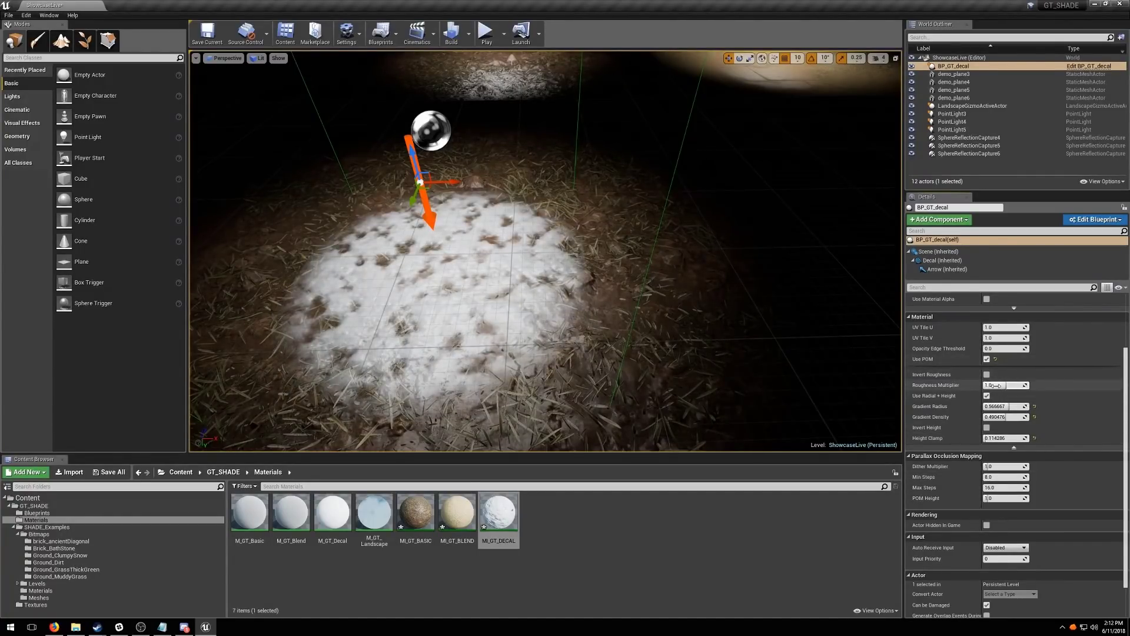
Set BP_GT_decal's Roughness Multiplier to 1.095238 and scale the decal up so the snow covers more of the grass plane
left_click_drag(1013, 385, 1002, 385)
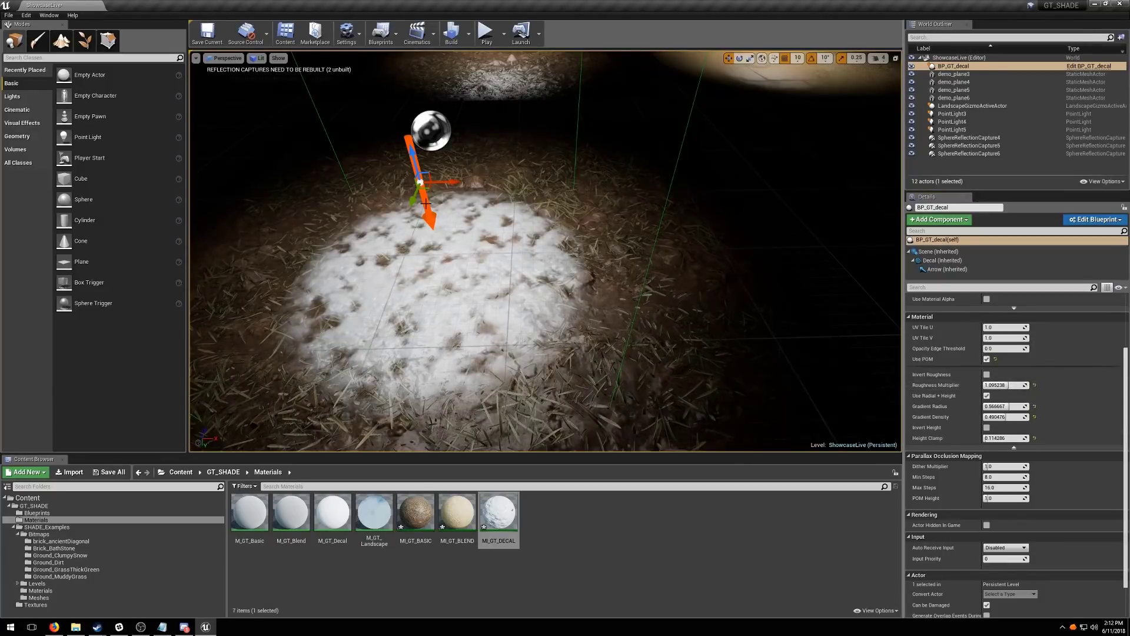
left_click_drag(430, 189, 433, 183)
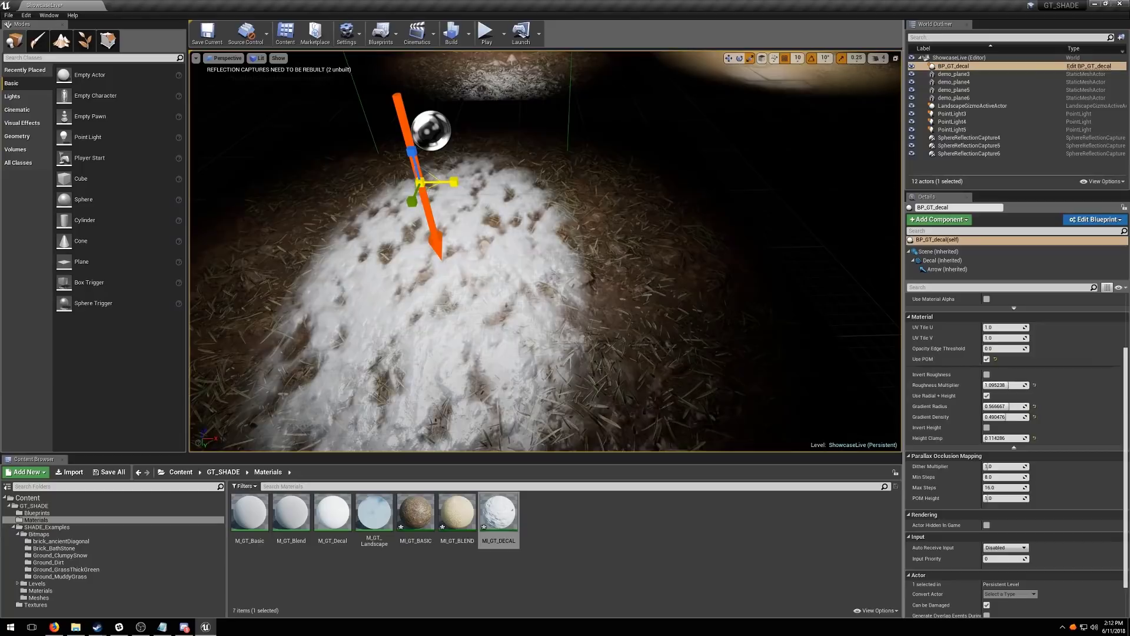
left_click_drag(413, 196, 411, 203)
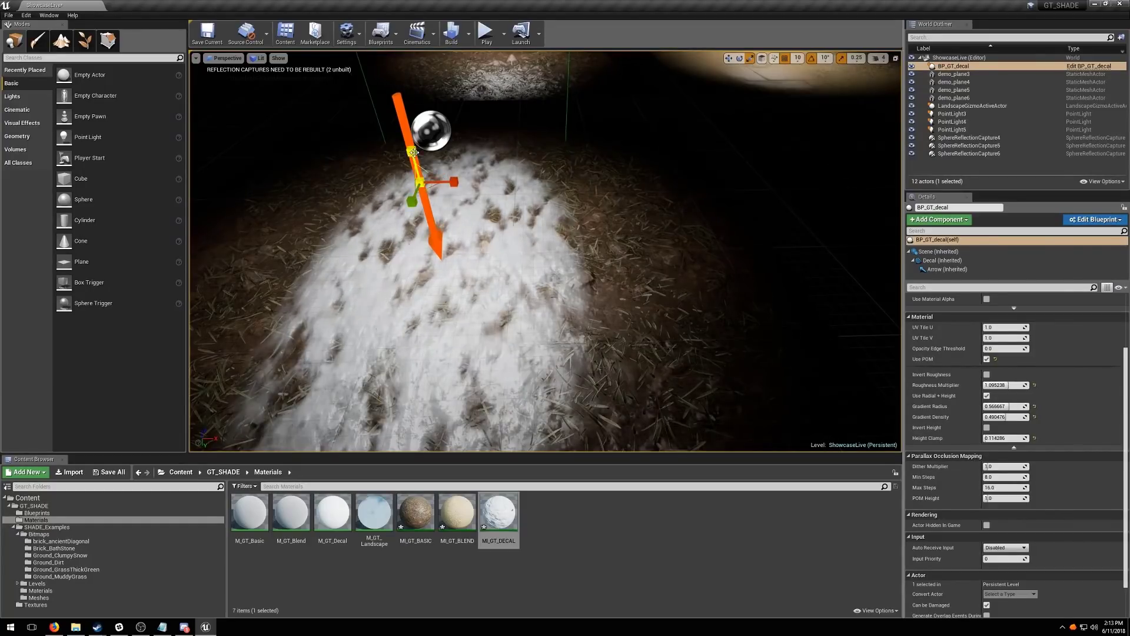
left_click_drag(414, 152, 412, 152)
Deselect the decal and examine the snow surface on the plane up close and from further away
mouse_move(458, 197)
right_mouse_down()
mouse_move(415, 232)
mouse_move(457, 218)
mouse_move(441, 200)
right_mouse_up()
key("Escape")
key("w")
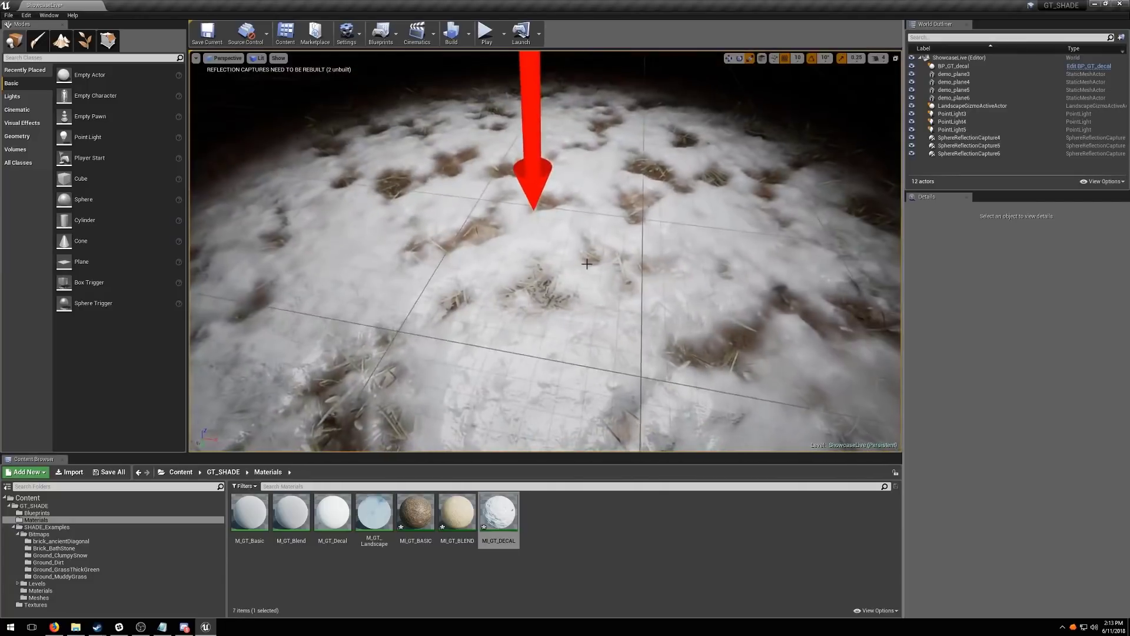
key("s")
right_click_drag(562, 272, 559, 241)
key("w")
key("s")
left_click_drag(557, 295, 553, 269)
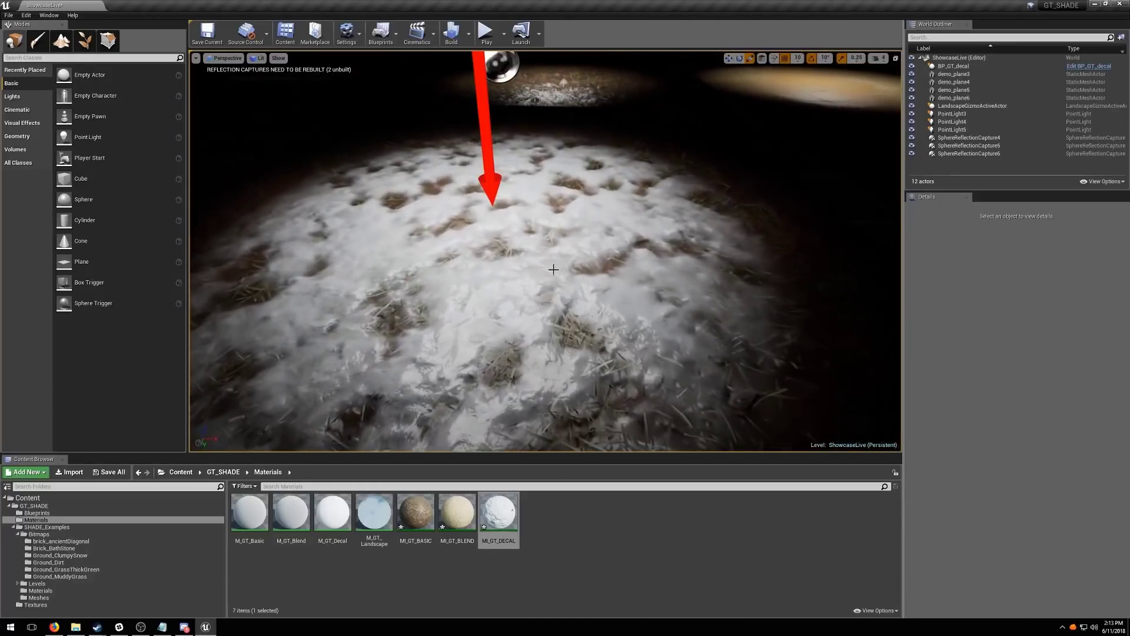
Turn Invert Height on for BP_GT_decal to compare the snow coverage, and turn it back off
left_click(492, 184)
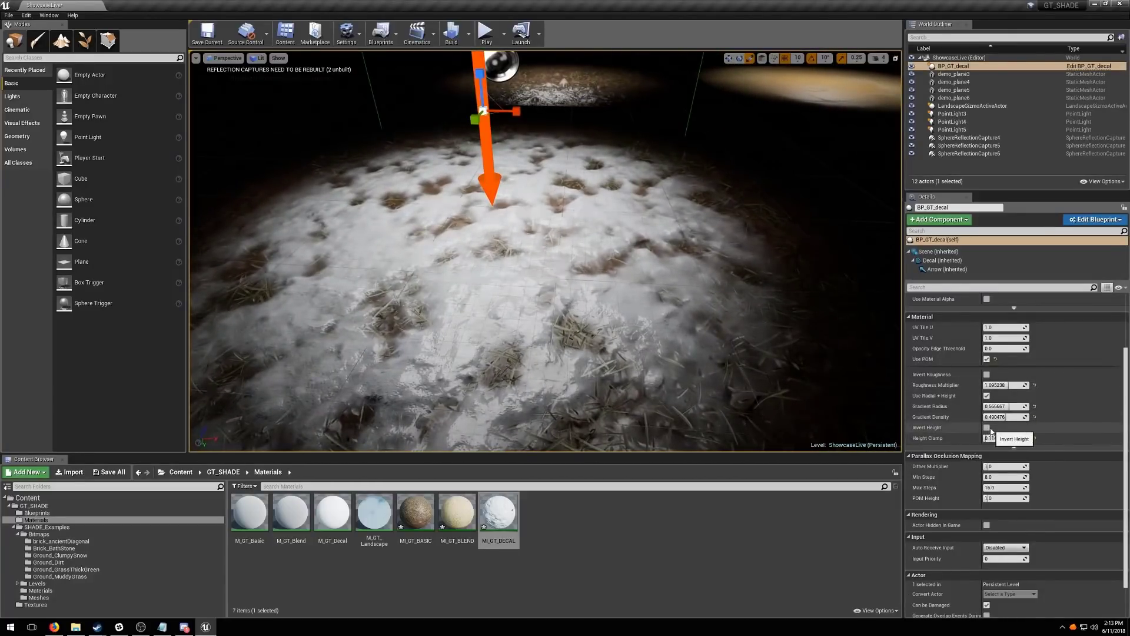
left_click(987, 428)
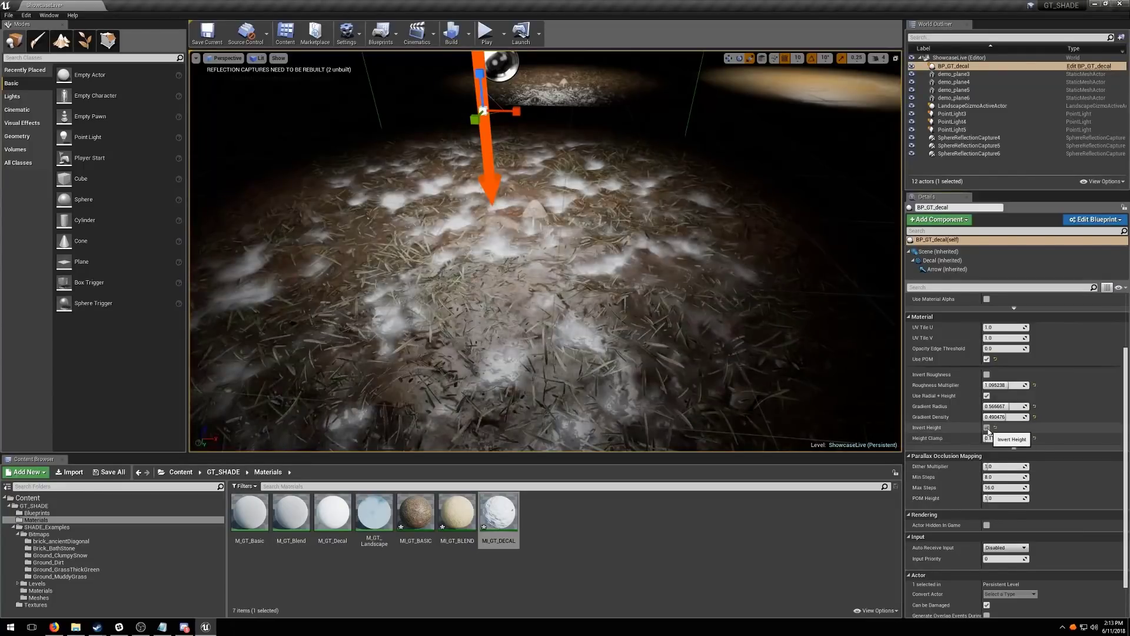
right_click_drag(589, 265, 642, 244)
right_click_drag(818, 267, 630, 301)
left_click(987, 428)
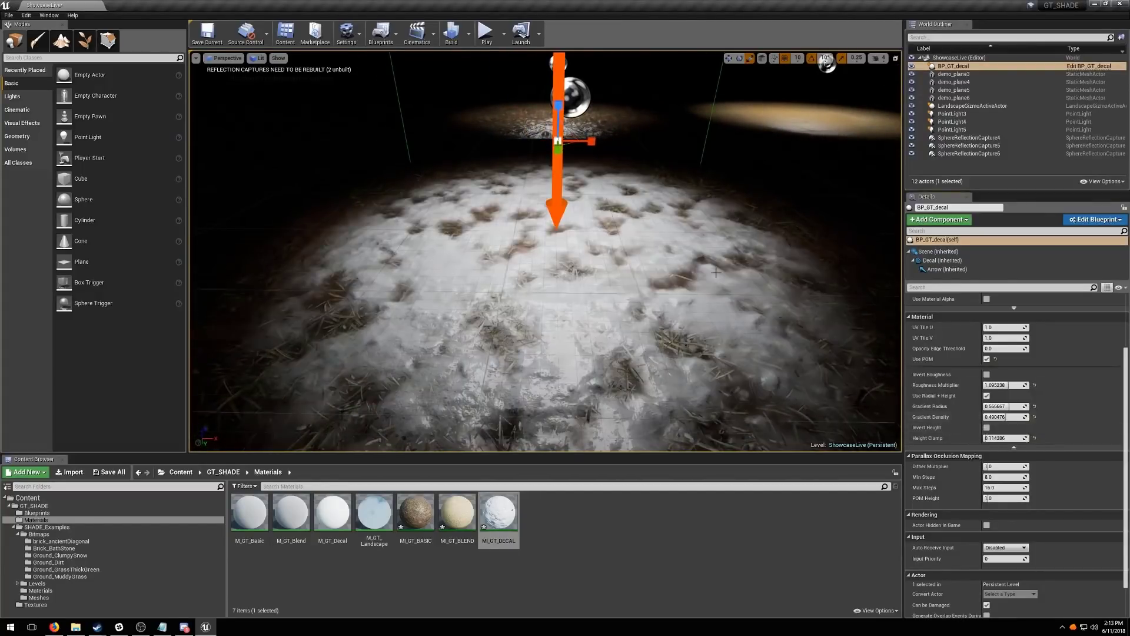
Try a POM Height of 6.428571 on BP_GT_decal and reduce it to 2.428572
right_click_drag(588, 265, 708, 254)
right_click_drag(641, 339, 617, 341)
key("w")
key("s")
key("w")
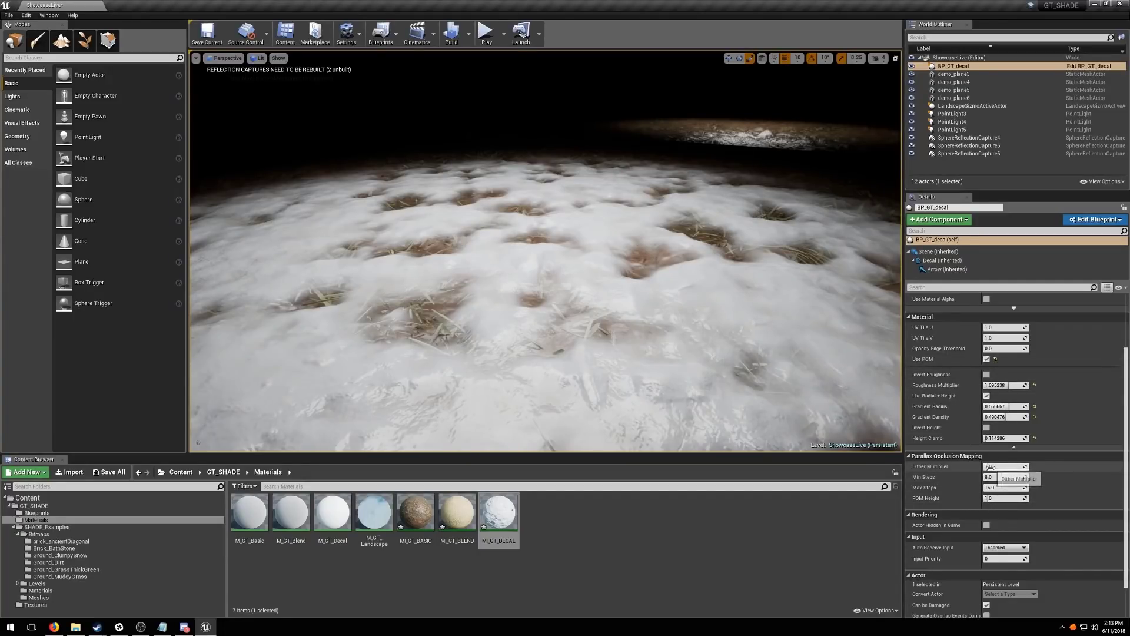
mouse_move(991, 498)
left_mouse_down()
mouse_move(1036, 499)
mouse_move(1013, 498)
left_mouse_up()
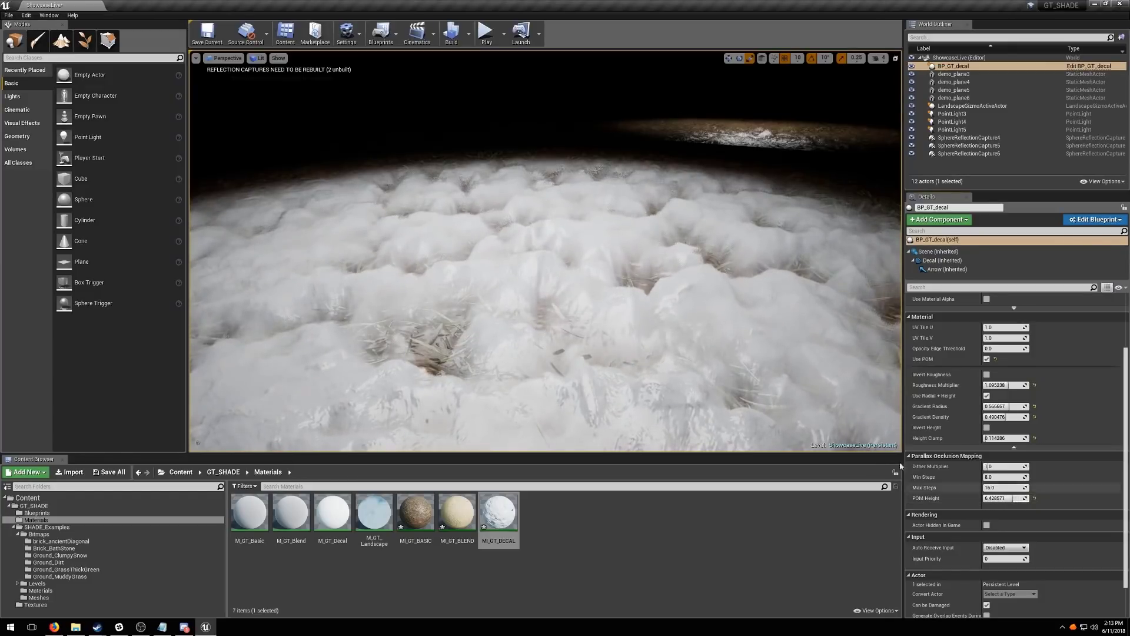
right_click_drag(545, 251, 635, 248)
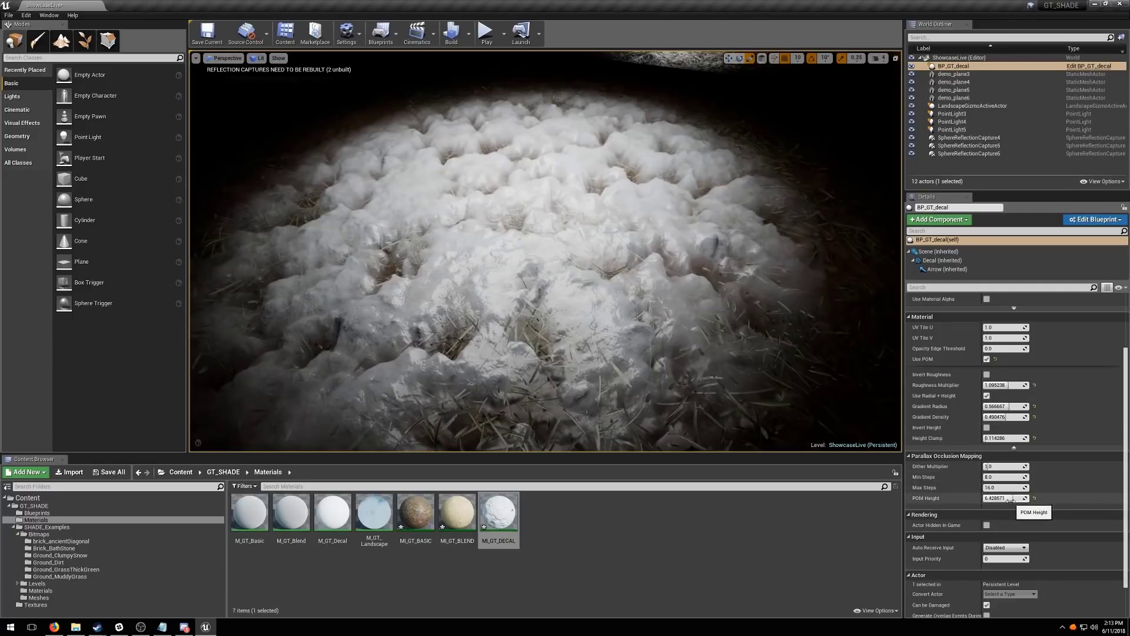
left_click_drag(1006, 498, 993, 498)
right_click_drag(681, 290, 695, 215)
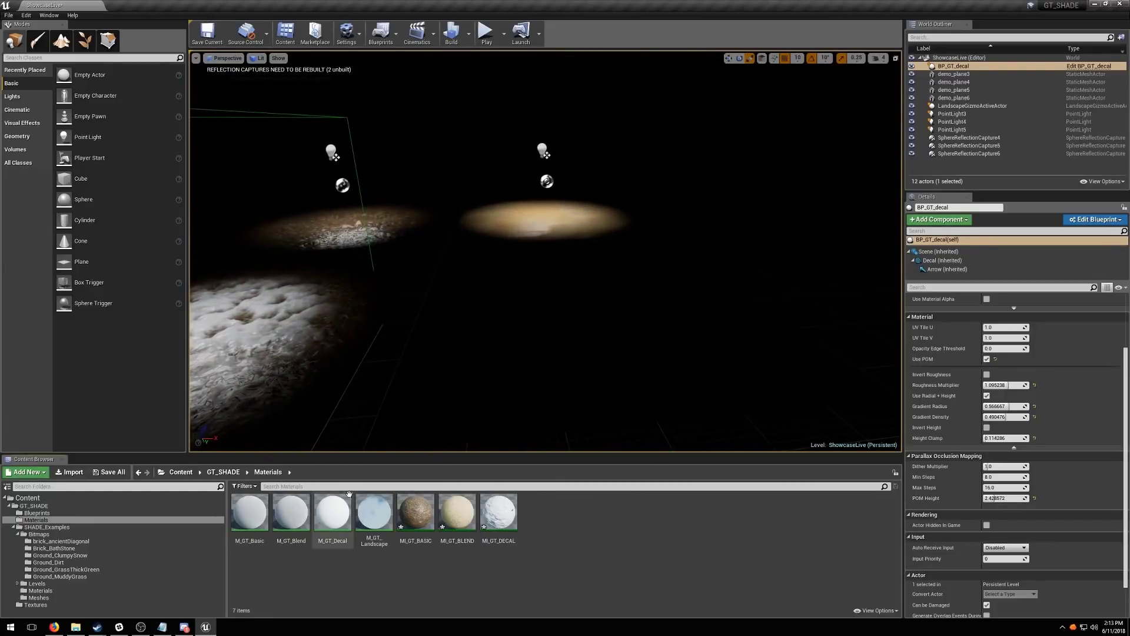
Create a material instance of M_GT_Landscape named MI_GT_LANDSCAPE and open it for editing
right_click(378, 515)
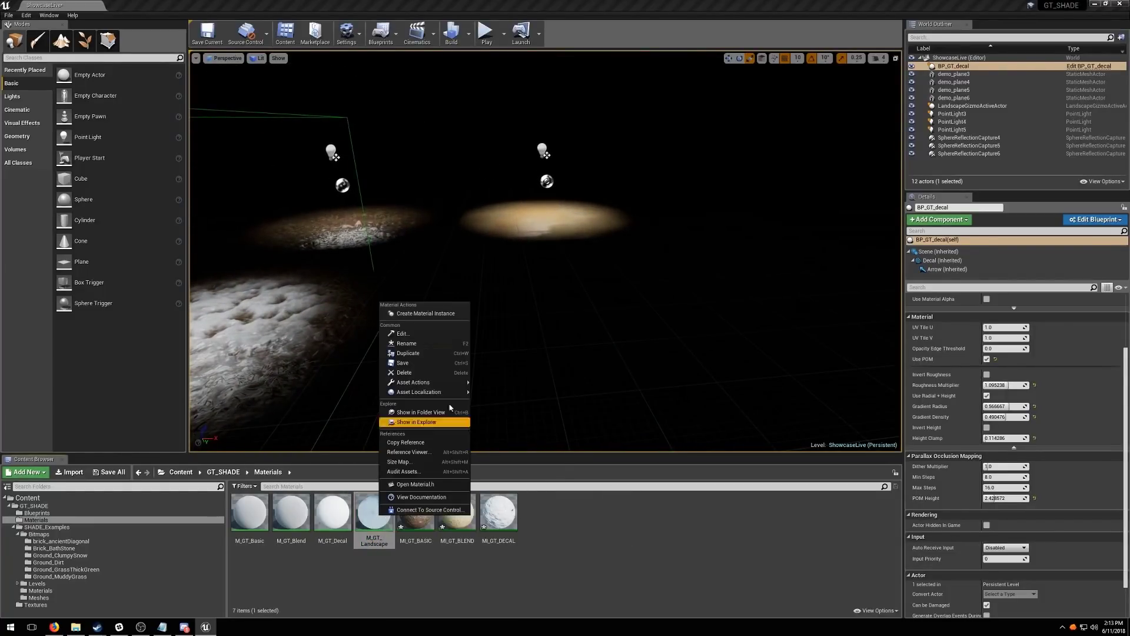
left_click(415, 315)
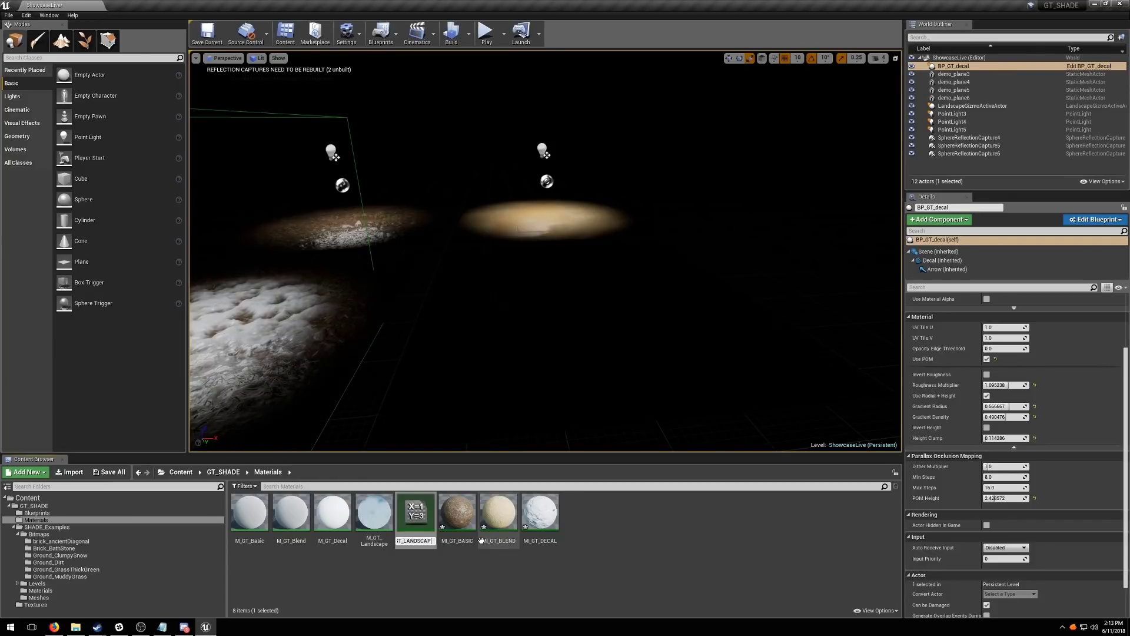
key("Return")
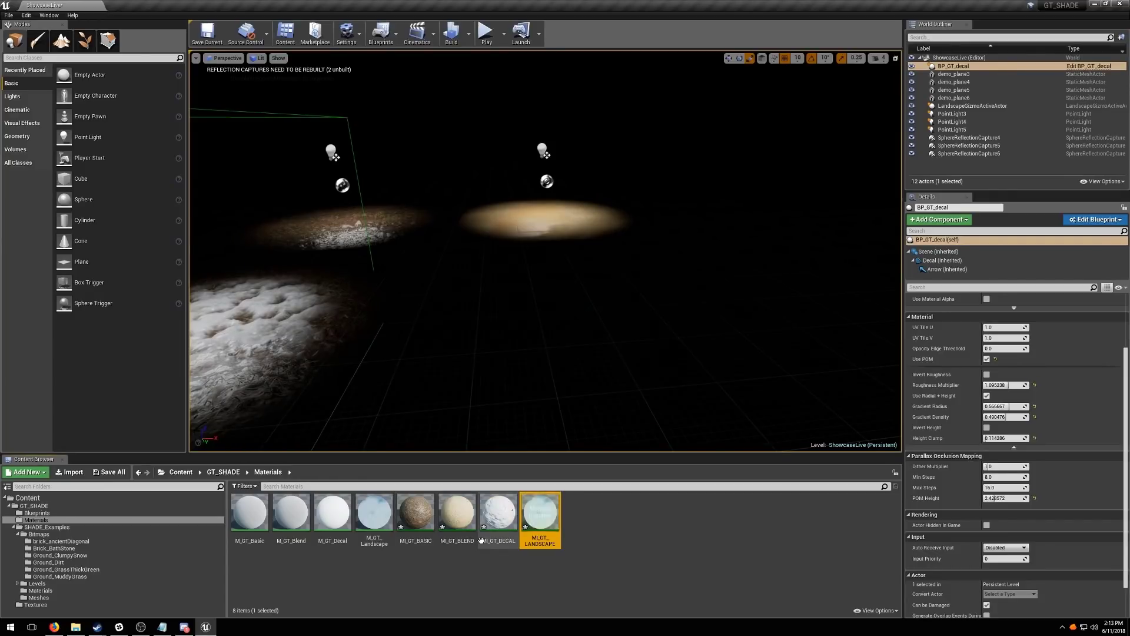
double_click(541, 512)
left_click_drag(855, 97, 751, 73)
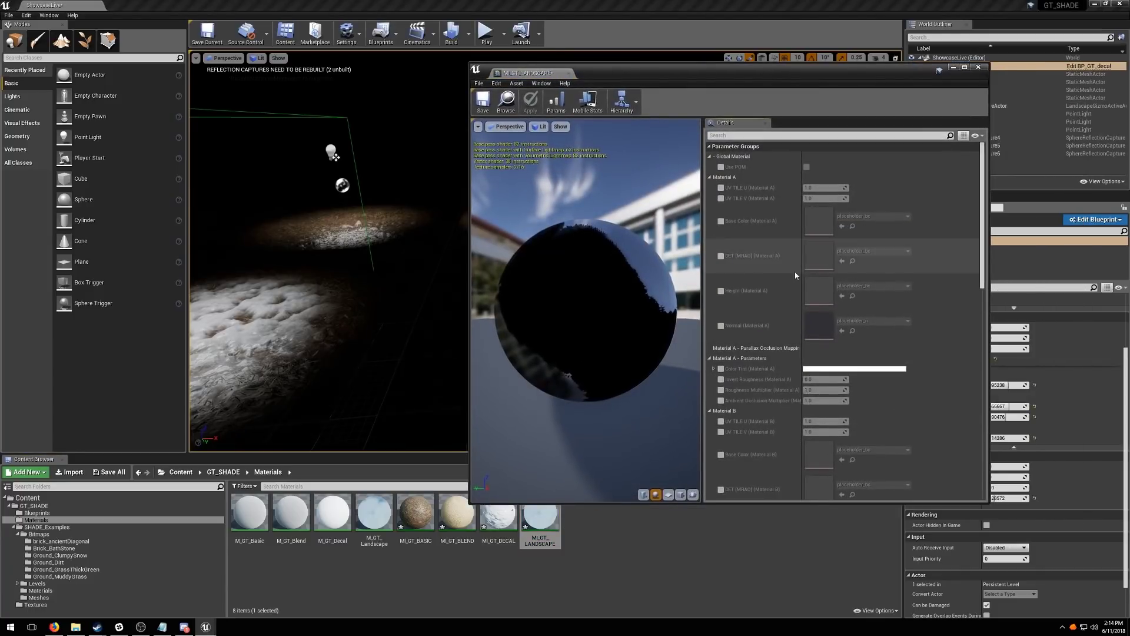
Enable the Base Color, DET [MRAO], Height and Normal texture parameters of Material A
scroll(795, 275, "down", 6)
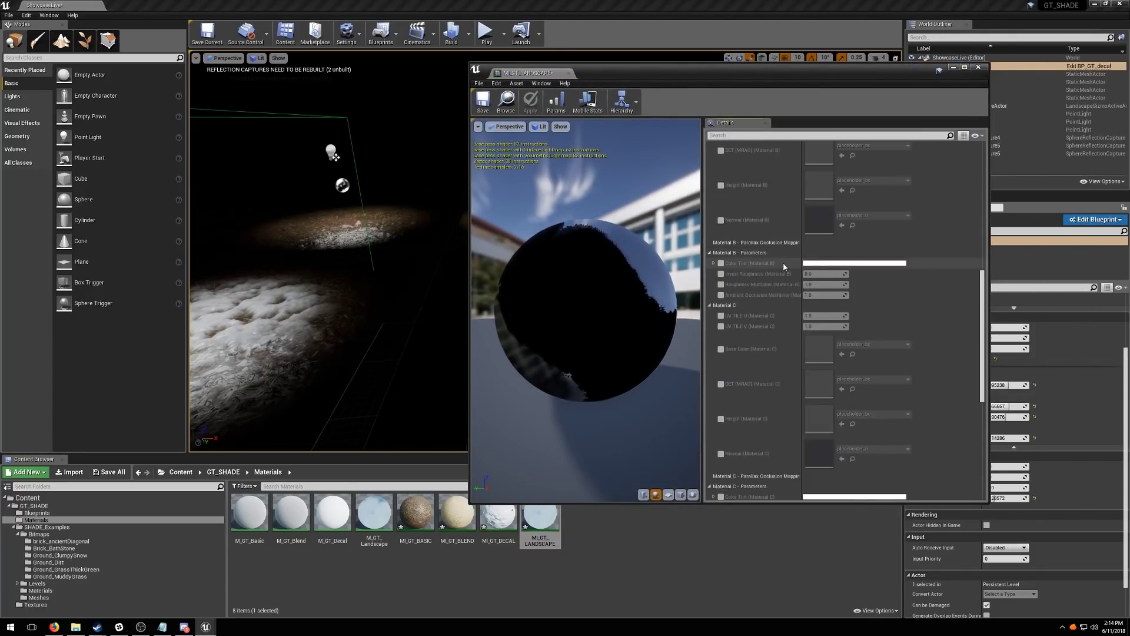
scroll(778, 323, "up", 2)
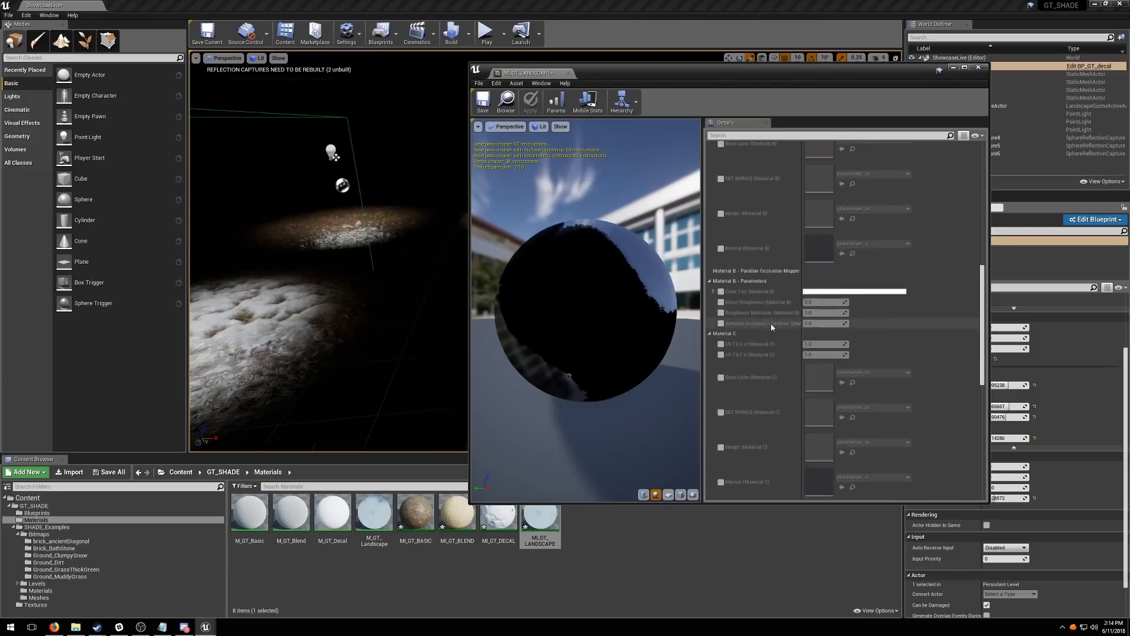
scroll(771, 324, "up", 10)
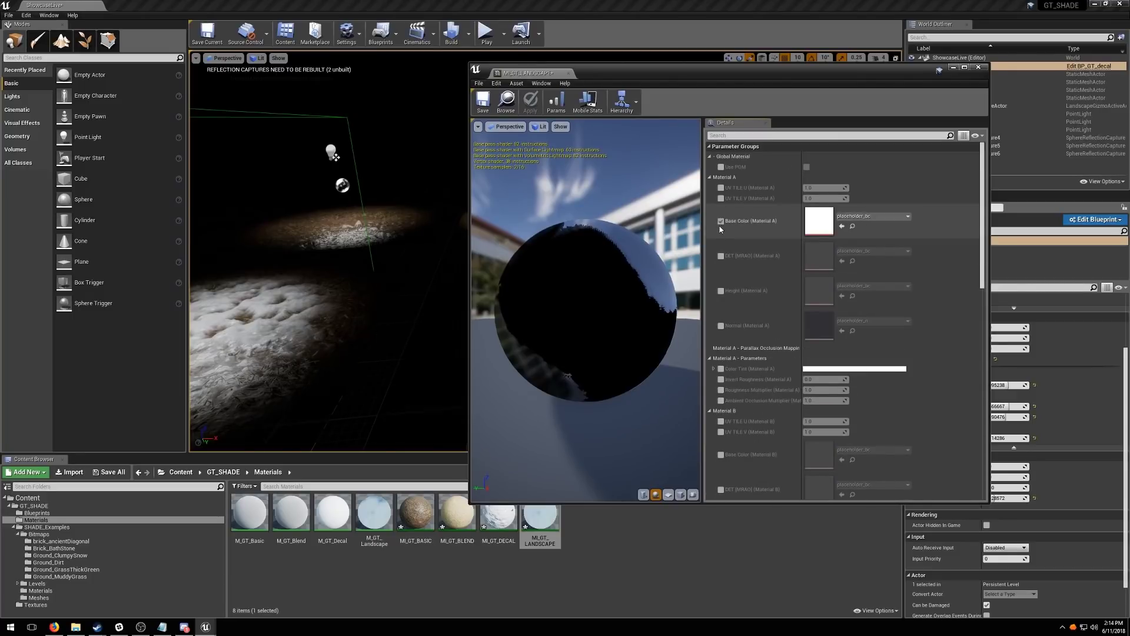
left_click(721, 255)
left_click(721, 290)
left_click(721, 324)
Enable the Base Color, DET [MRAO], Height and Normal texture parameters of Material B
scroll(736, 341, "down", 5)
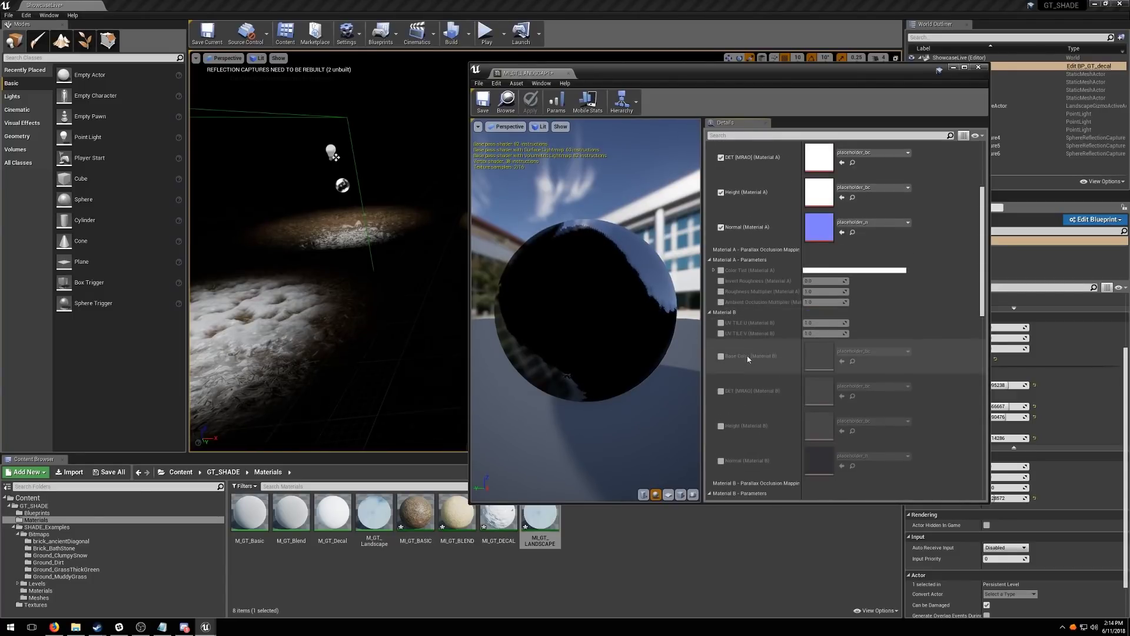
left_click(721, 356)
left_click(721, 391)
left_click(721, 426)
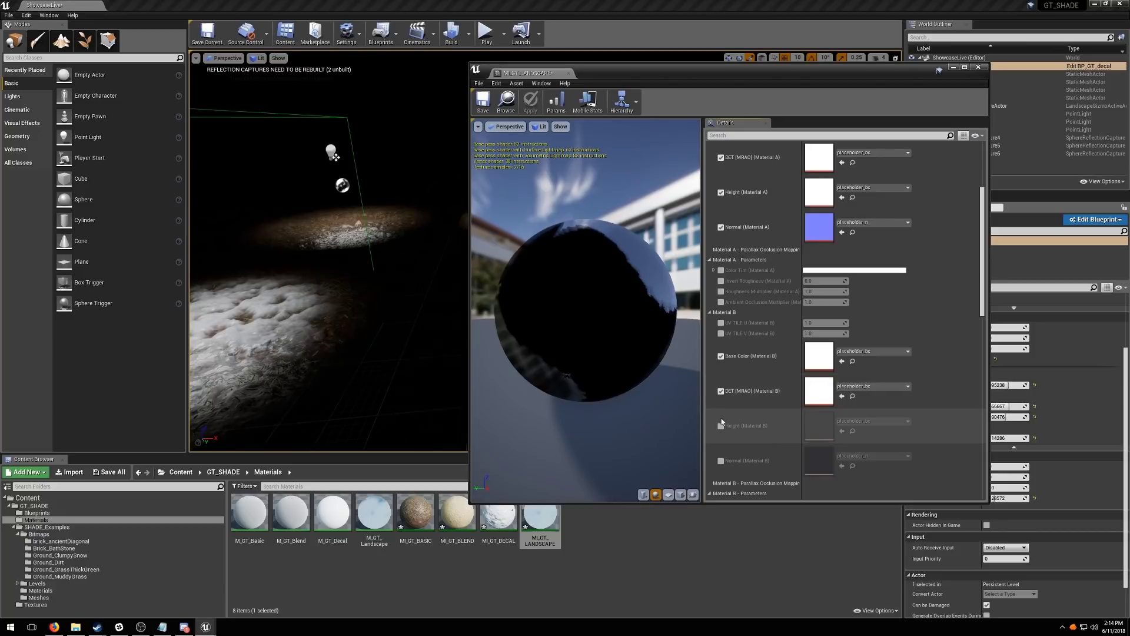
left_click(721, 462)
Enable the Base Color, DET [MRAO], Height and Normal texture parameters of Material C
scroll(744, 339, "down", 10)
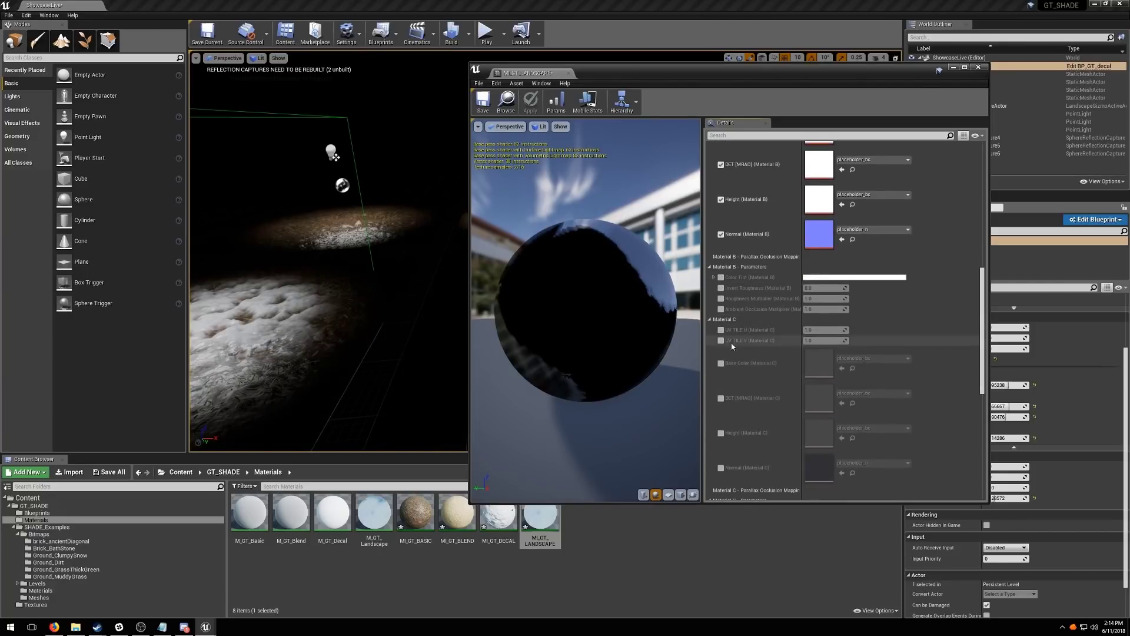
left_click(721, 363)
left_click(721, 398)
left_click(721, 432)
left_click(721, 468)
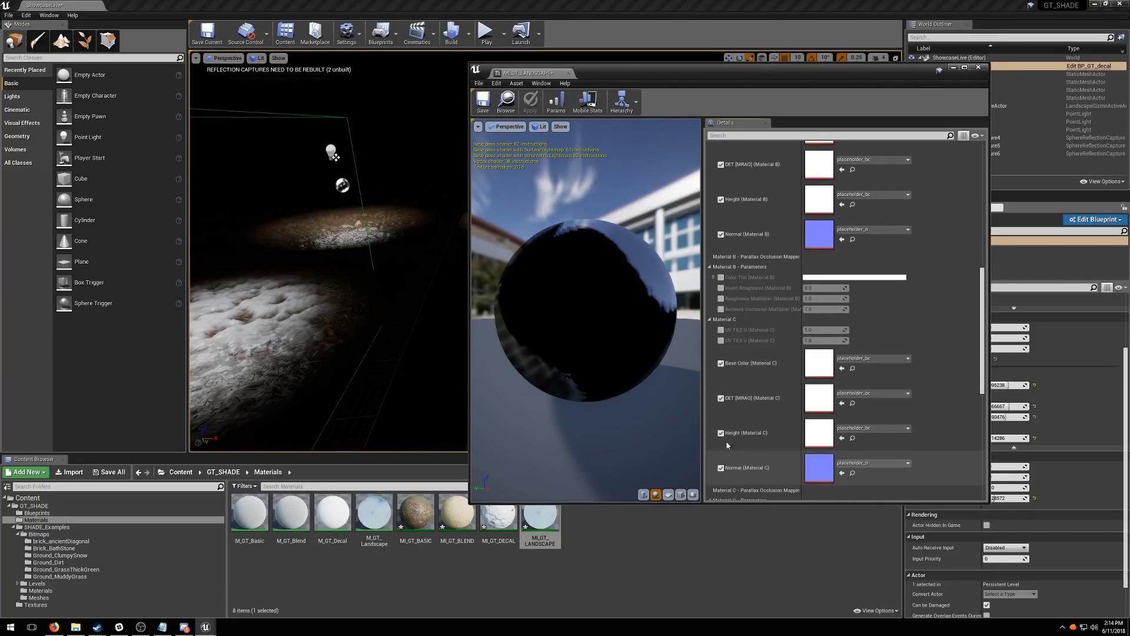
Enable the UV TILE U and UV TILE V parameters of Material B and Material A
scroll(736, 400, "up", 4)
scroll(730, 270, "up", 6)
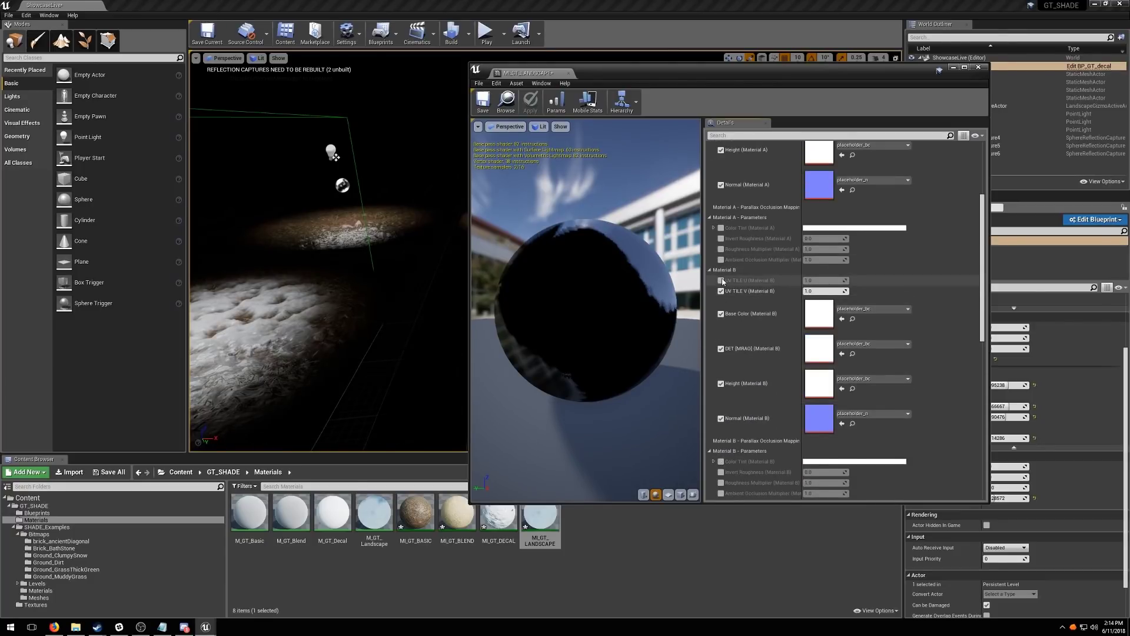
left_click(721, 280)
scroll(723, 247, "up", 5)
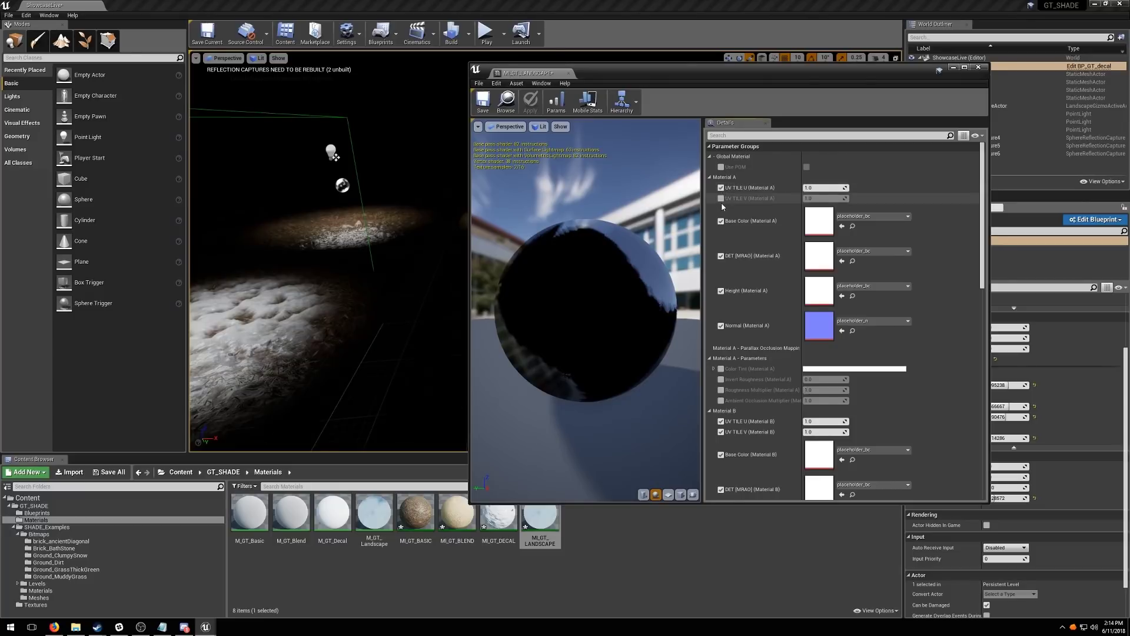
left_click(721, 199)
Try the Use POM override in MI_GT_LANDSCAPE's global material settings
left_click(721, 167)
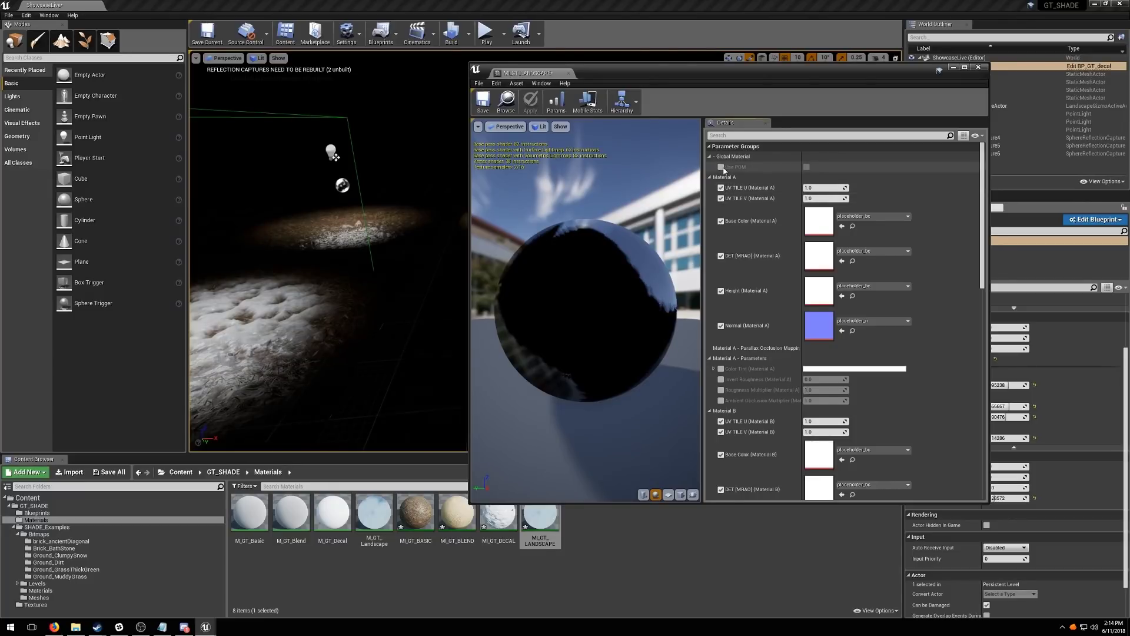
left_click(807, 168)
left_click(807, 167)
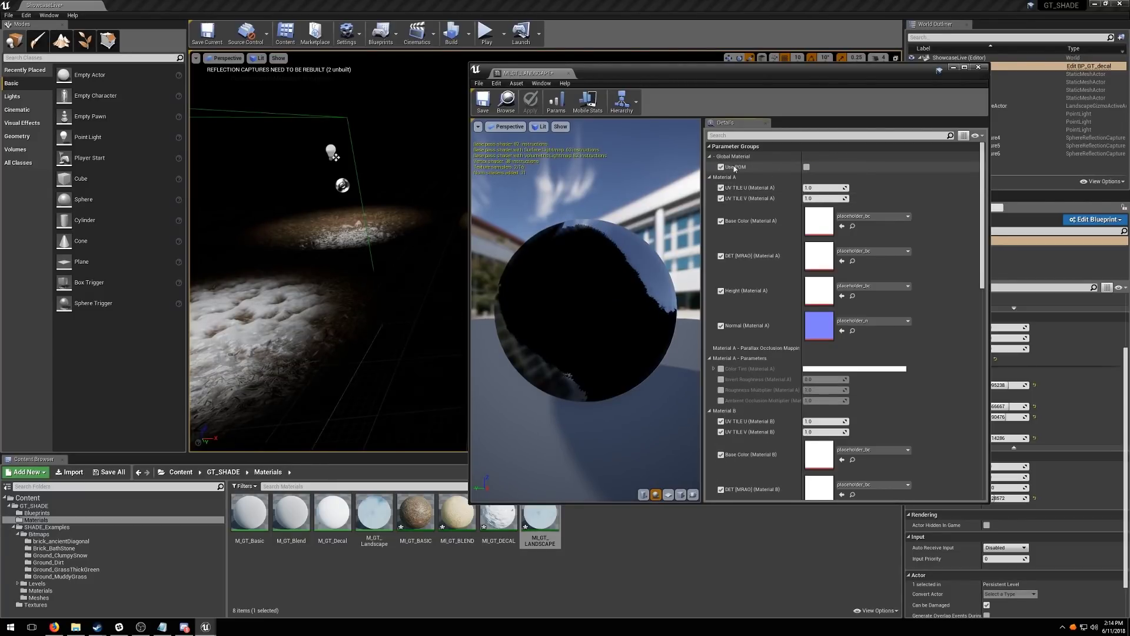
Move the material instance editor aside, start a new landscape and set its section size to 7x7 quads
left_click_drag(632, 73, 740, 73)
right_click_drag(467, 176, 553, 195)
left_click(61, 41)
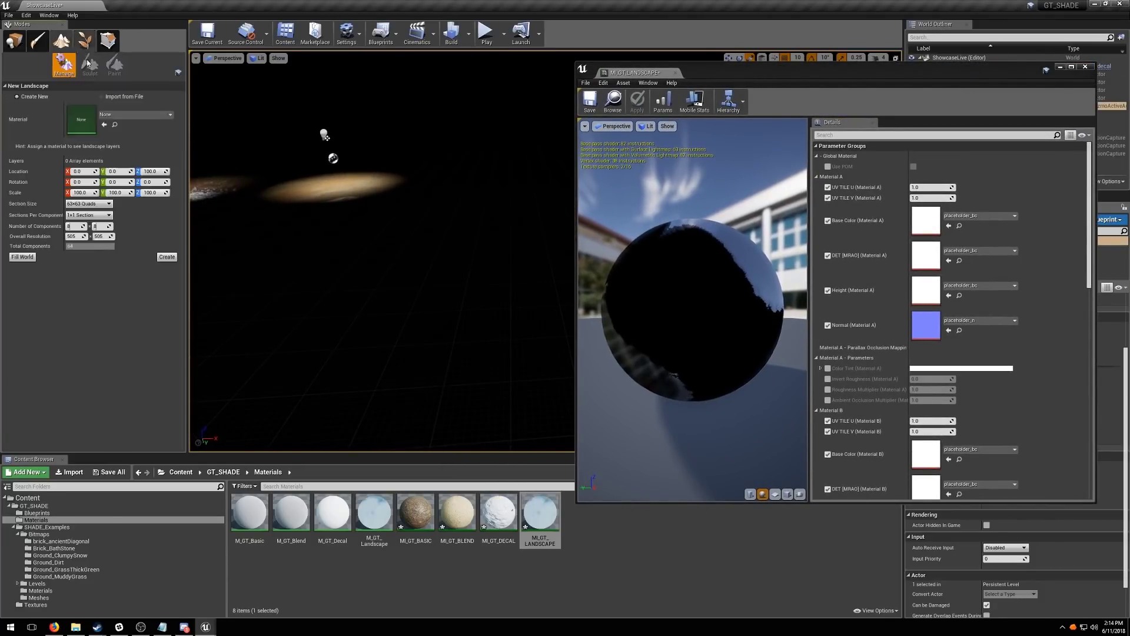
right_click_drag(382, 247, 354, 272)
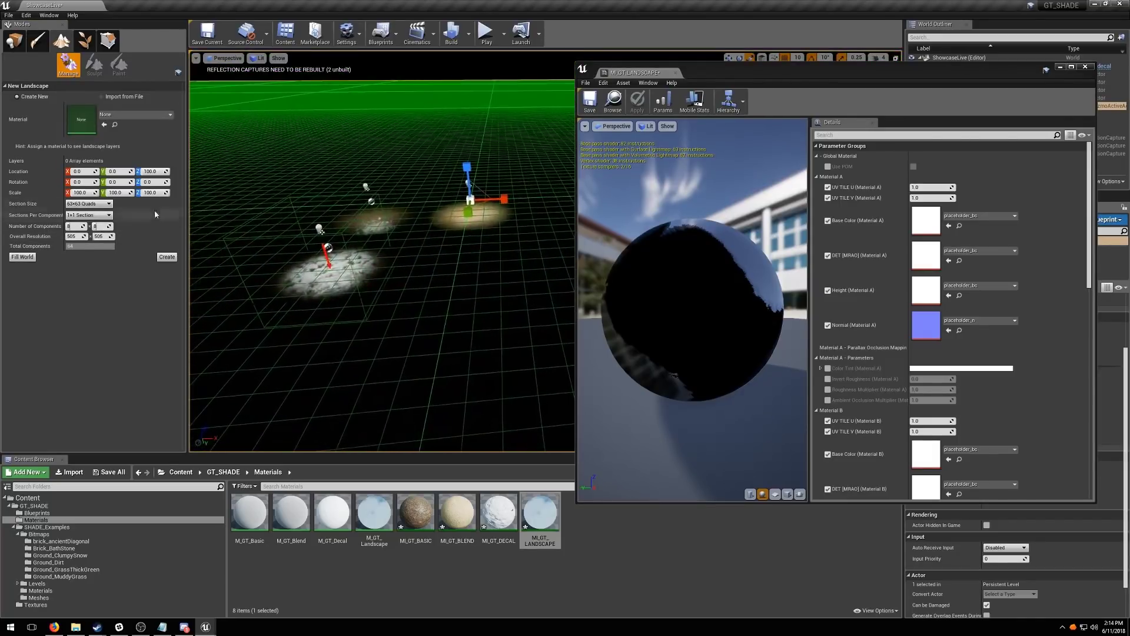
left_click(88, 203)
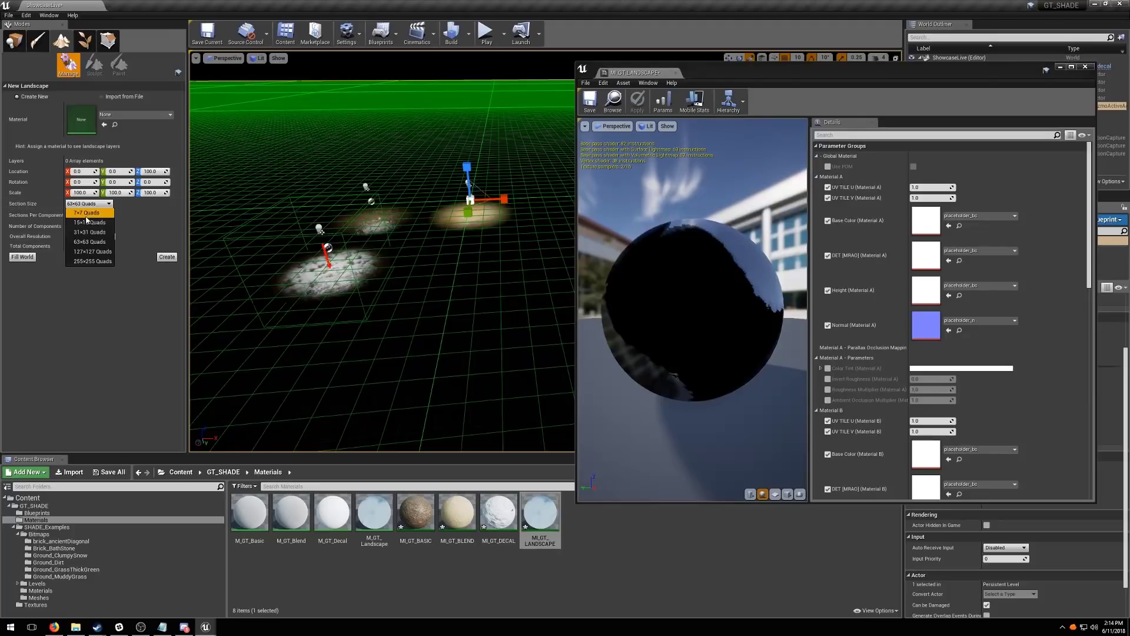
left_click(99, 216)
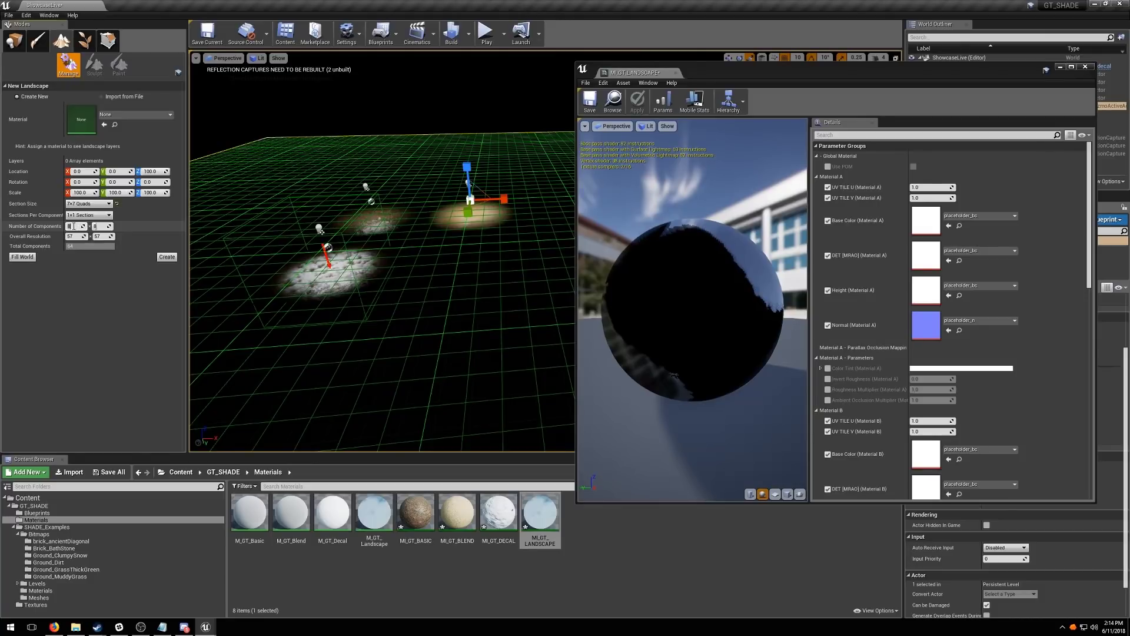
Set the new landscape's number of components to 3 x 3 and move its preview grid away from the demo planes
type("5")
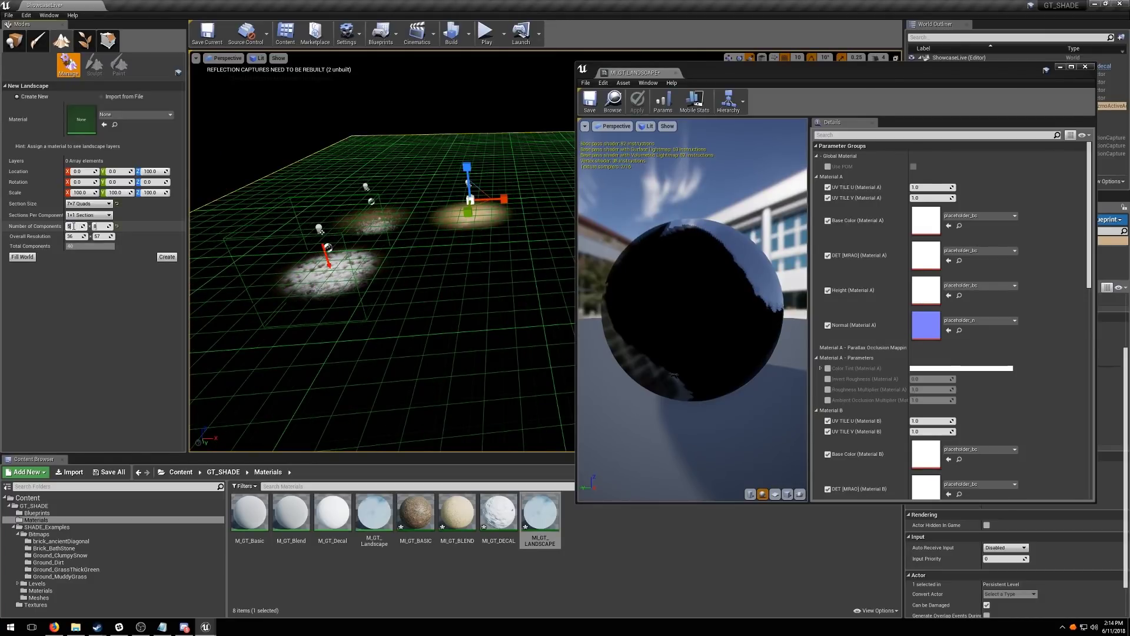
key("BackSpace")
type("3")
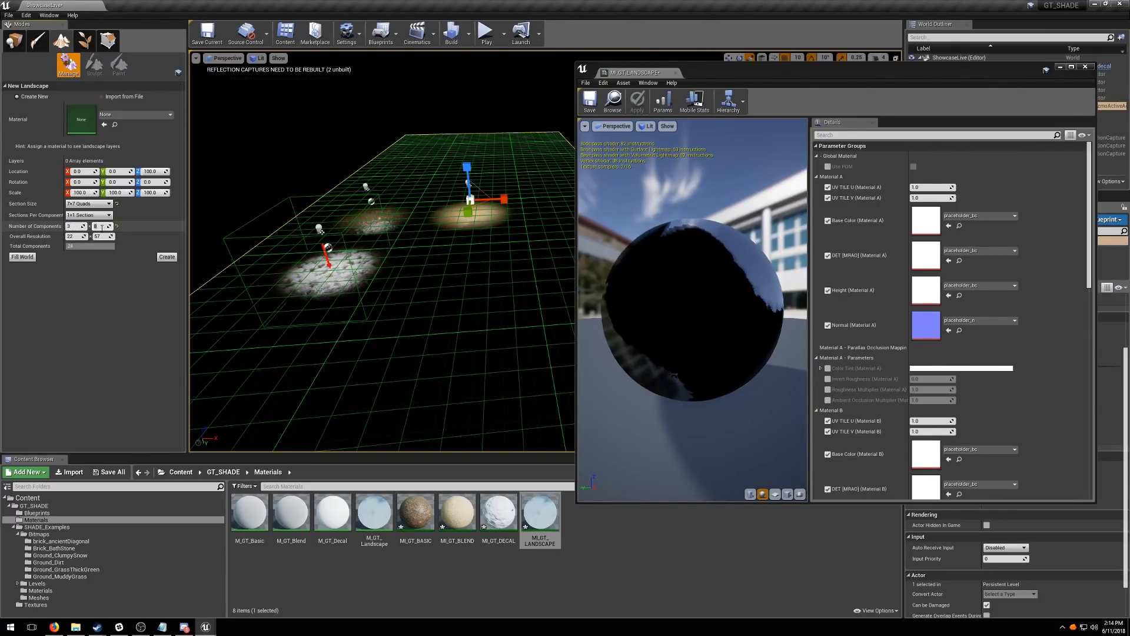
type("3")
right_click_drag(494, 138, 494, 174)
key("w")
left_click_drag(476, 141, 567, 329)
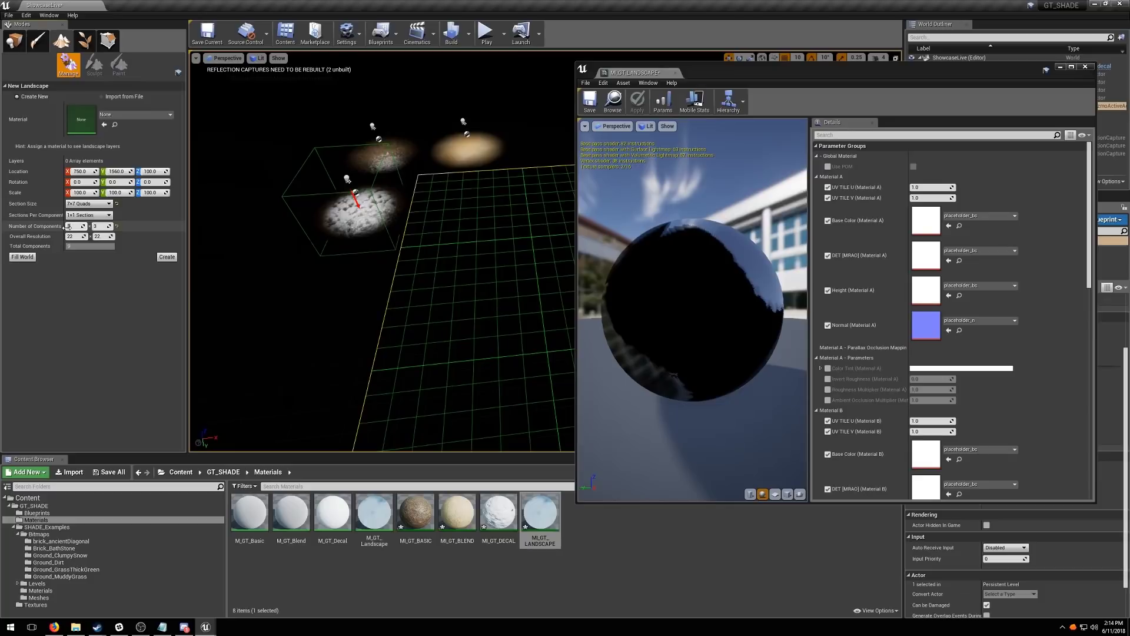
Set the new landscape's number of components to 1 x 1 and move its preview grid beside the demo planes
type("1")
key("Tab")
right_click_drag(510, 271, 614, 271)
left_click_drag(510, 271, 389, 210)
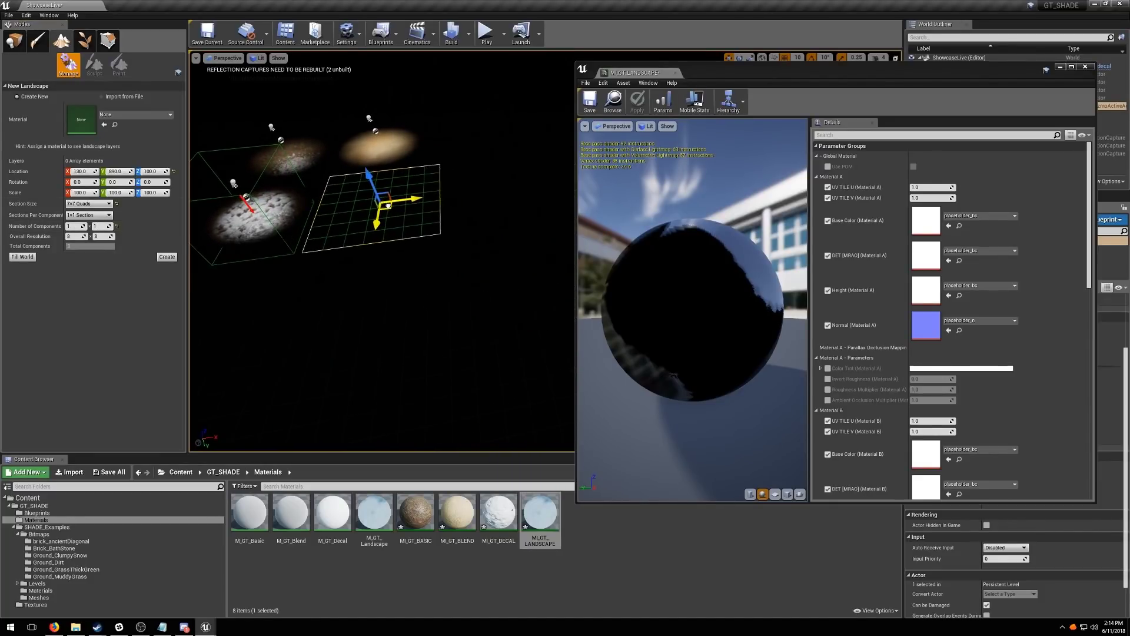
Move the new landscape's preview grid to X 130, Y 720, alongside the demo planes
right_click_drag(389, 210, 453, 247)
right_click_drag(459, 200, 487, 198)
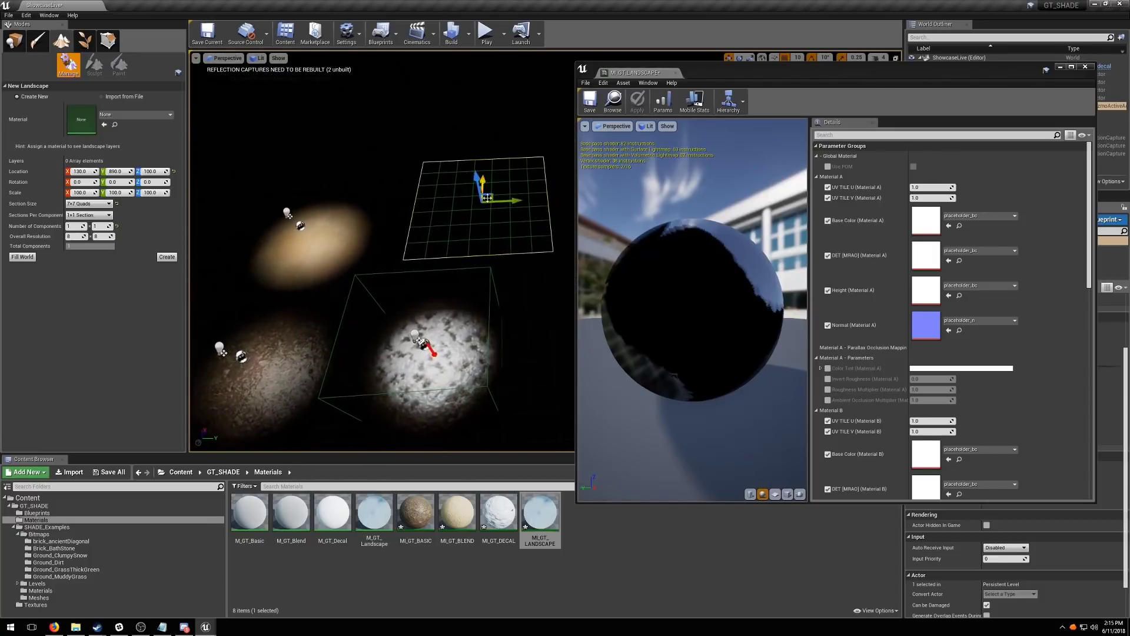
left_click_drag(510, 200, 474, 201)
right_click_drag(475, 200, 377, 191)
right_click_drag(447, 235, 429, 224)
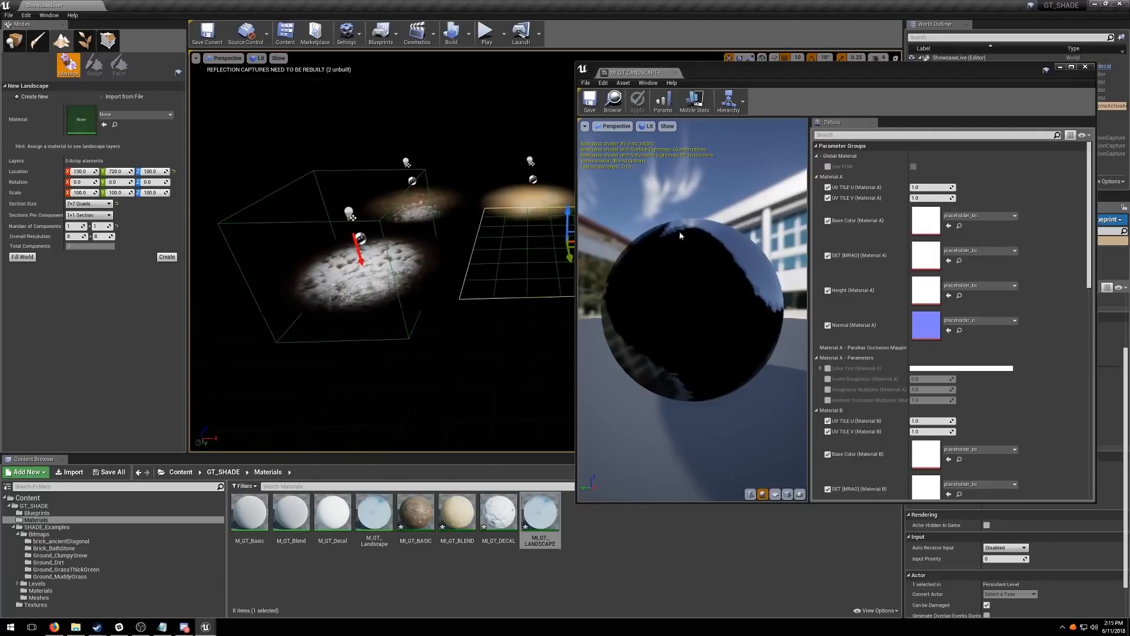
Close the material instance editor and create the landscape
left_click(1086, 67)
scroll(994, 353, "up", 4)
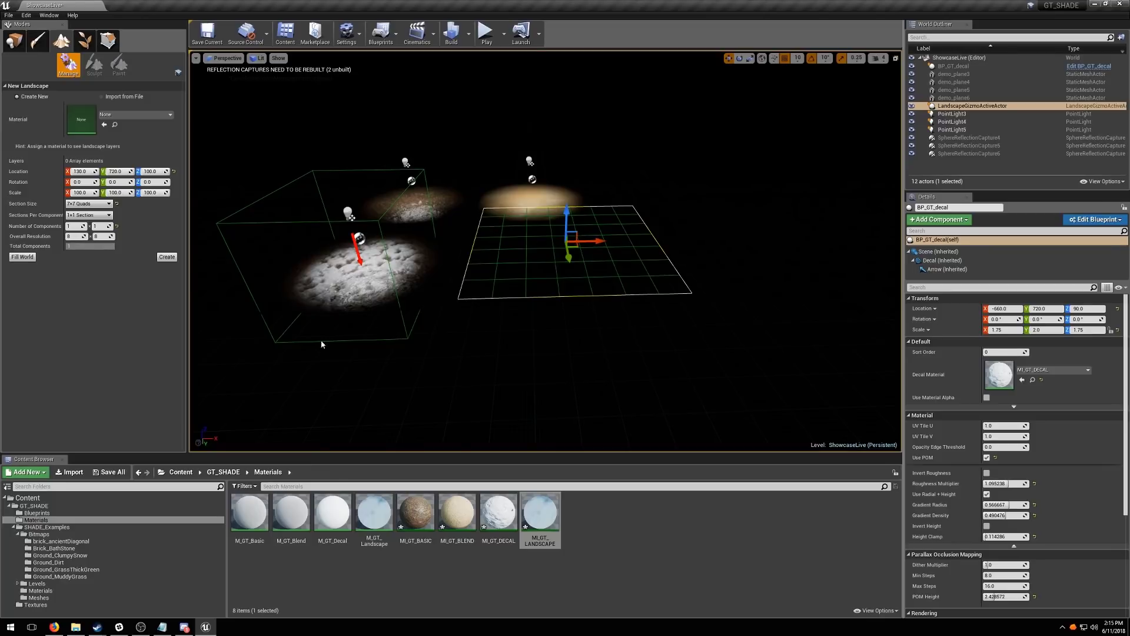
left_click(167, 257)
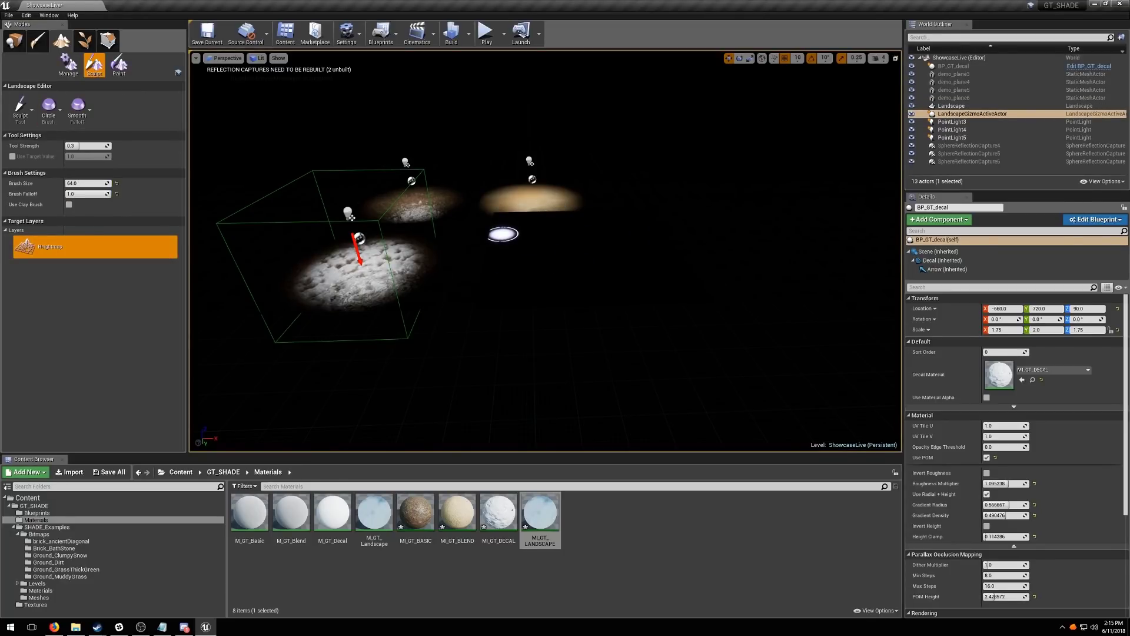
Switch the viewport to Unlit, return to Place mode and delete the demo plane overlapped by the landscape
left_click(254, 59)
left_click(266, 86)
scroll(547, 247, "up", 5)
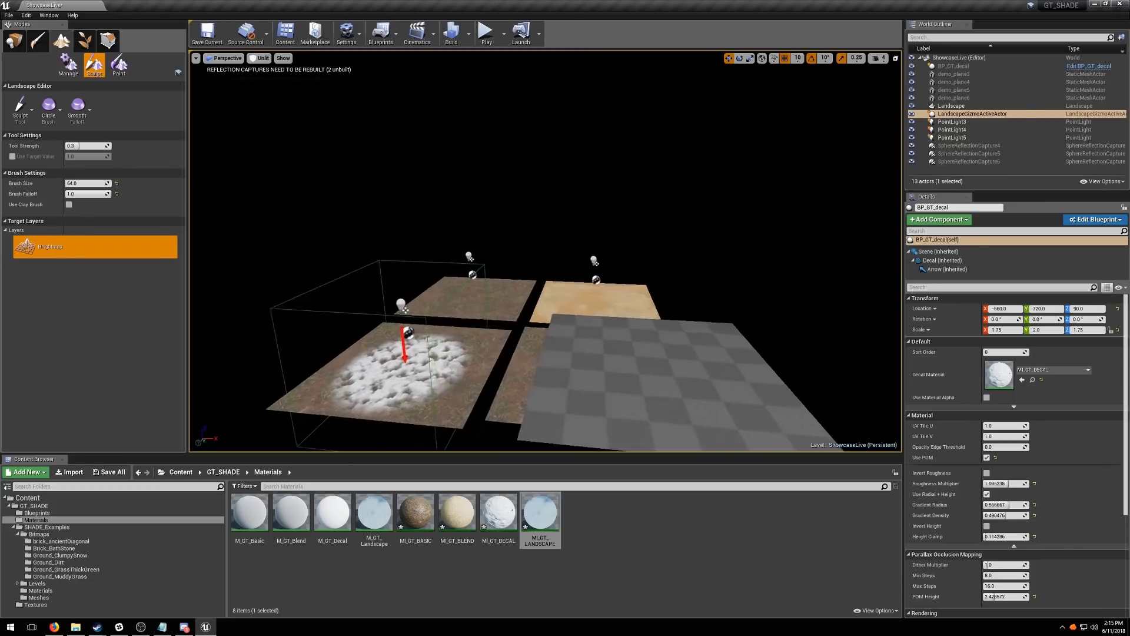
middle_click_drag(537, 244, 576, 247)
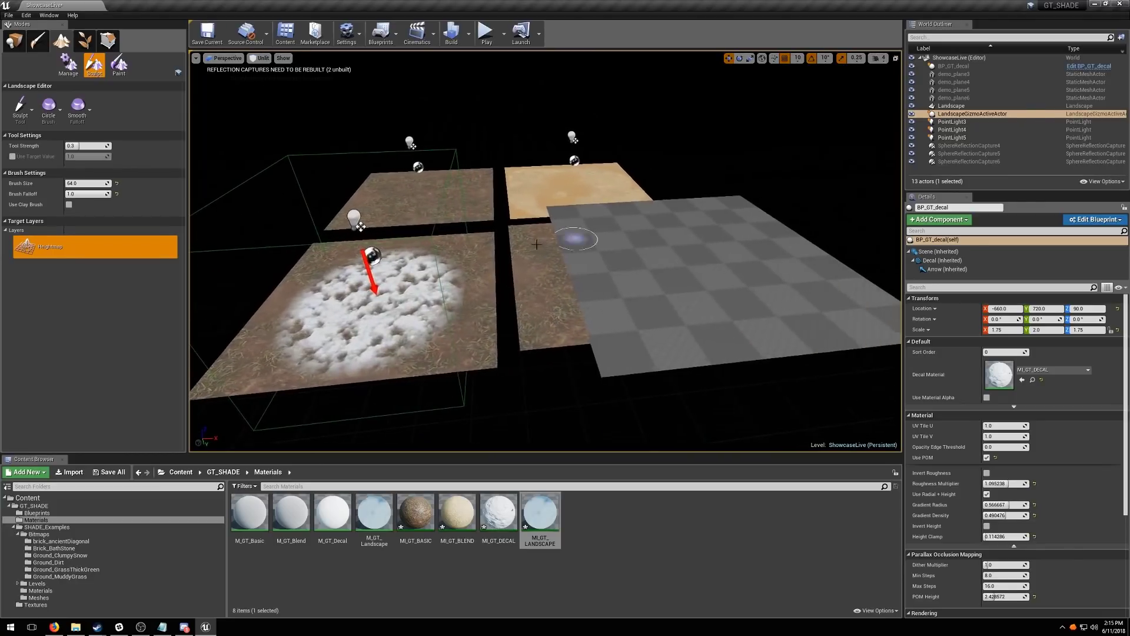
left_click(16, 49)
left_click(543, 283)
key("Delete")
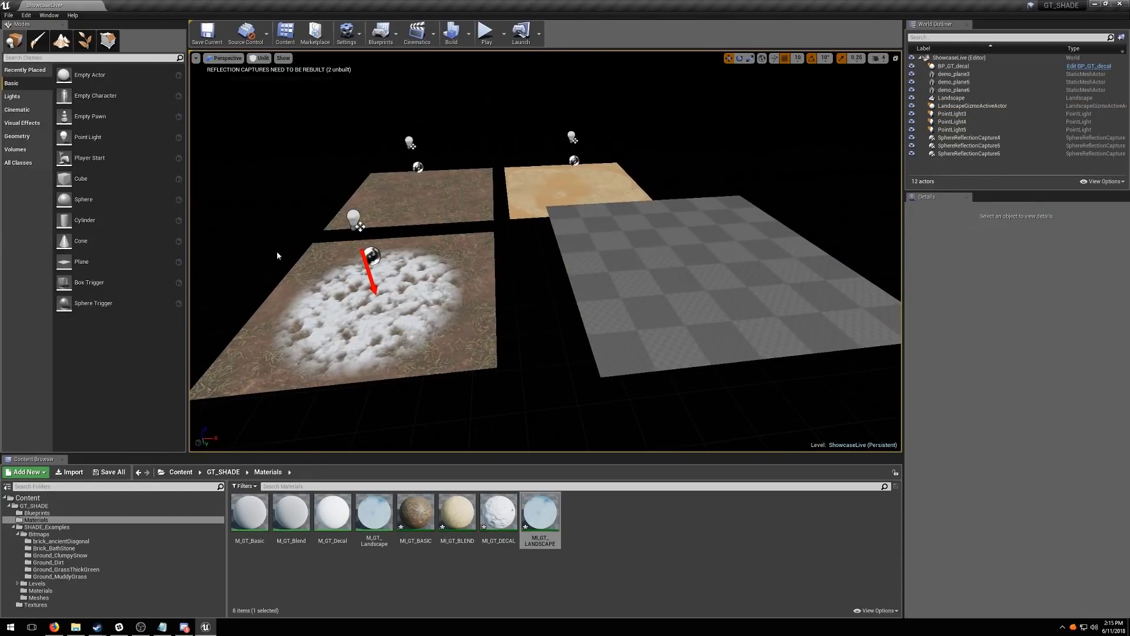
Set the landscape's Z location to 0 and move it to X -240, Y 370 beside the demo planes
left_click(359, 219)
left_click(648, 277)
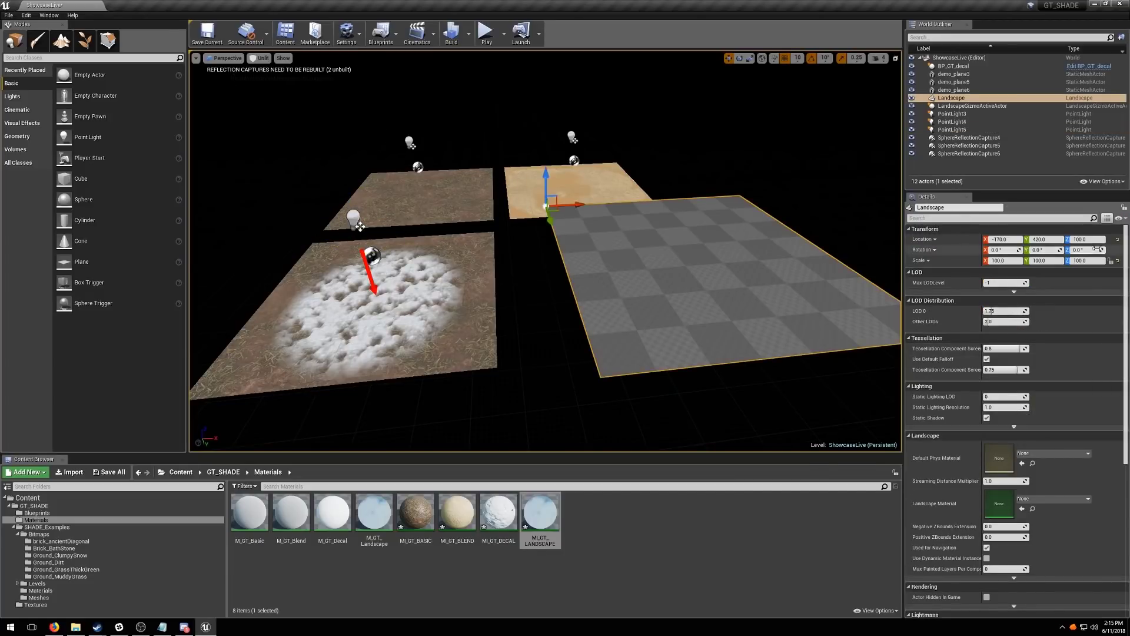
type("0")
key("Return")
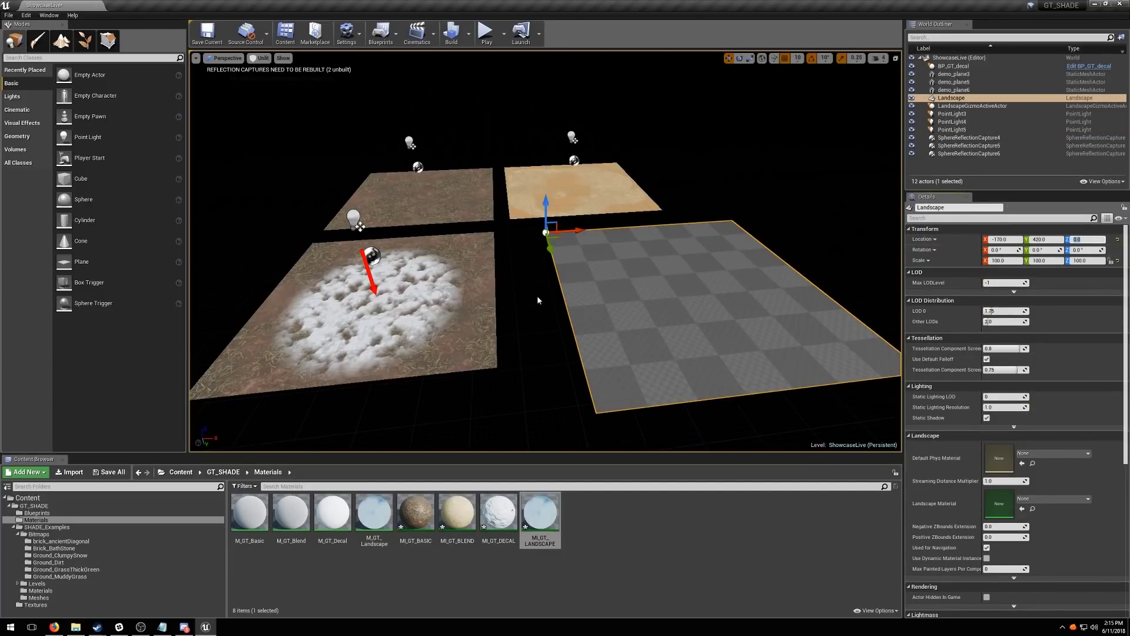
right_click_drag(537, 300, 665, 323)
left_click_drag(482, 239, 439, 233)
right_click_drag(530, 221, 401, 223)
Duplicate the decal plane's point light and sphere reflection capture over to the landscape and switch the viewport back to Lit
left_click(432, 149)
left_click(449, 196, "ctrl")
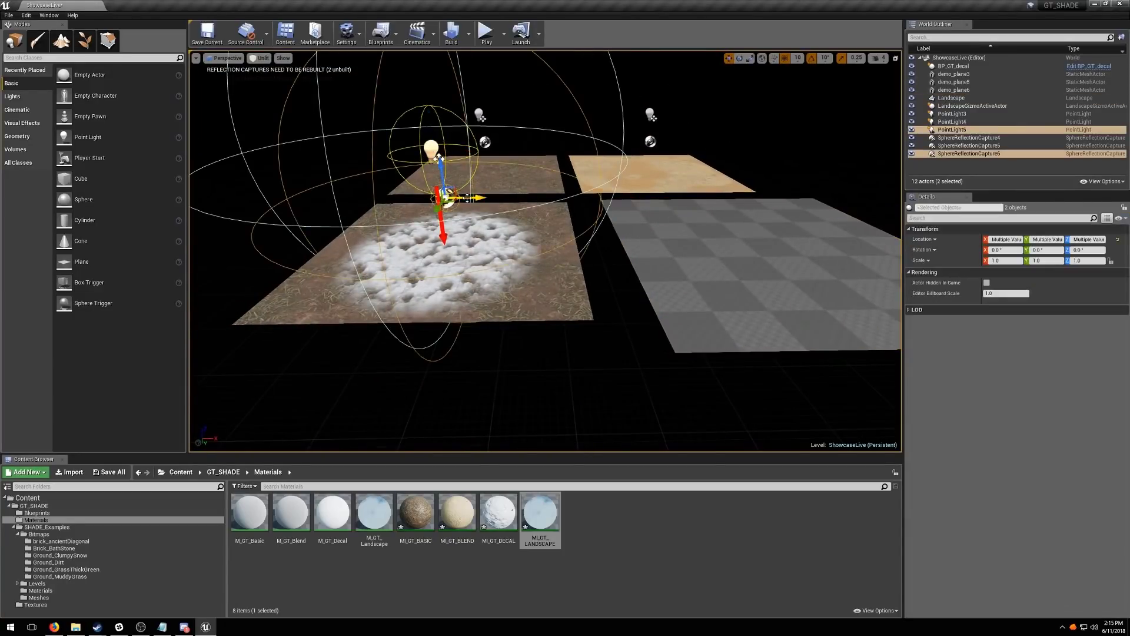
left_click_drag(471, 198, 814, 192, "alt")
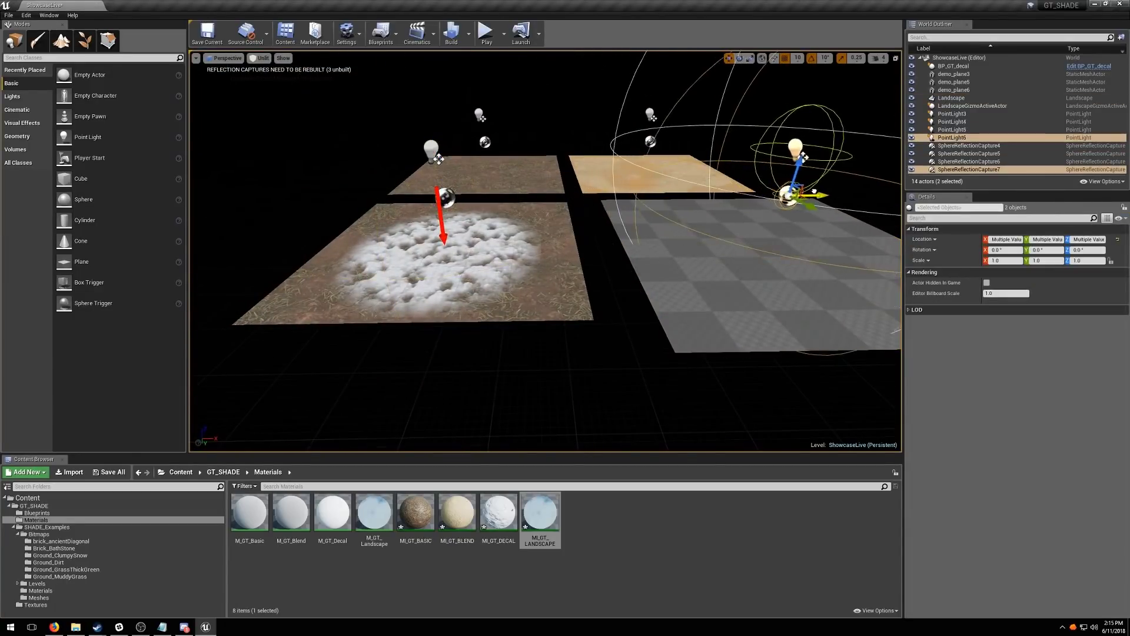
left_click(259, 61)
left_click(264, 75)
key("f")
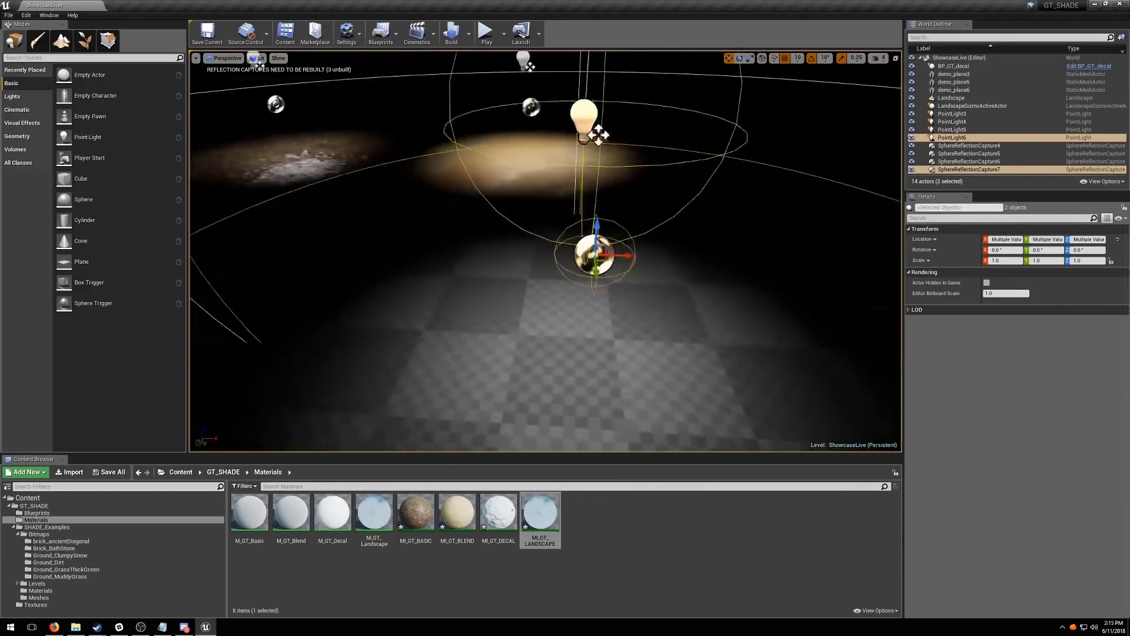
Select the landscape, reopen MI_GT_LANDSCAPE and assign the Ground_MuddyGrass base color, DET, height and normal textures to Material A
right_click_drag(545, 251, 600, 278)
key("g")
left_click(599, 278)
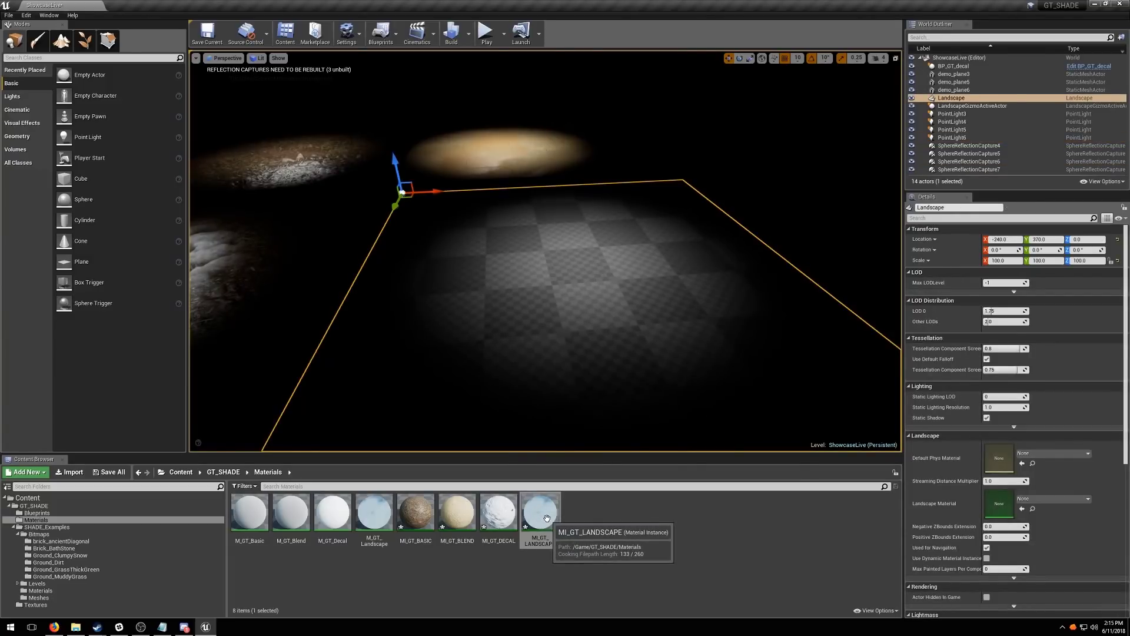
double_click(546, 518)
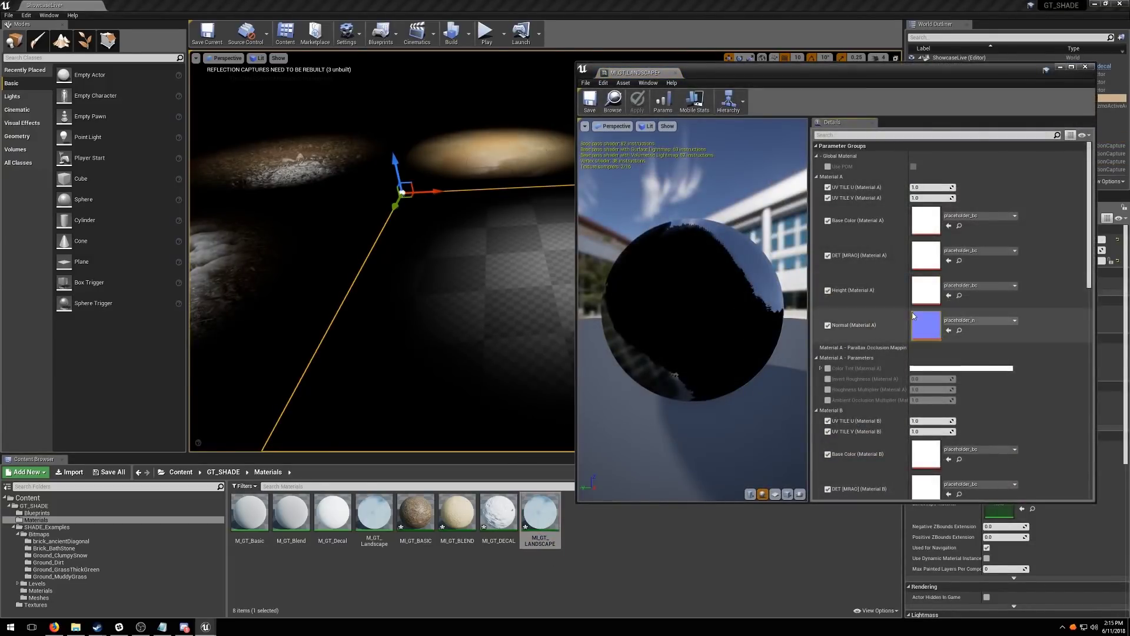
left_click(90, 575)
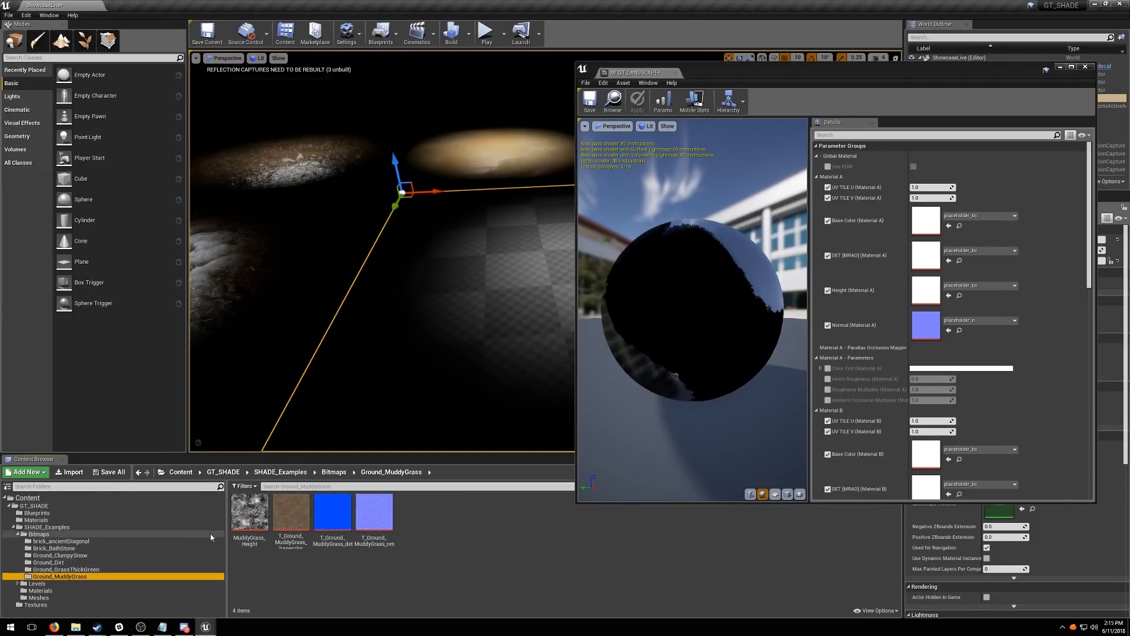
left_click_drag(292, 518, 920, 214)
left_click_drag(332, 512, 925, 250)
left_click_drag(236, 537, 926, 291)
left_click_drag(374, 512, 959, 322)
Assign the Ground_GrassThickGreen base color, DET, height and normal textures to Material B
scroll(959, 329, "down", 6)
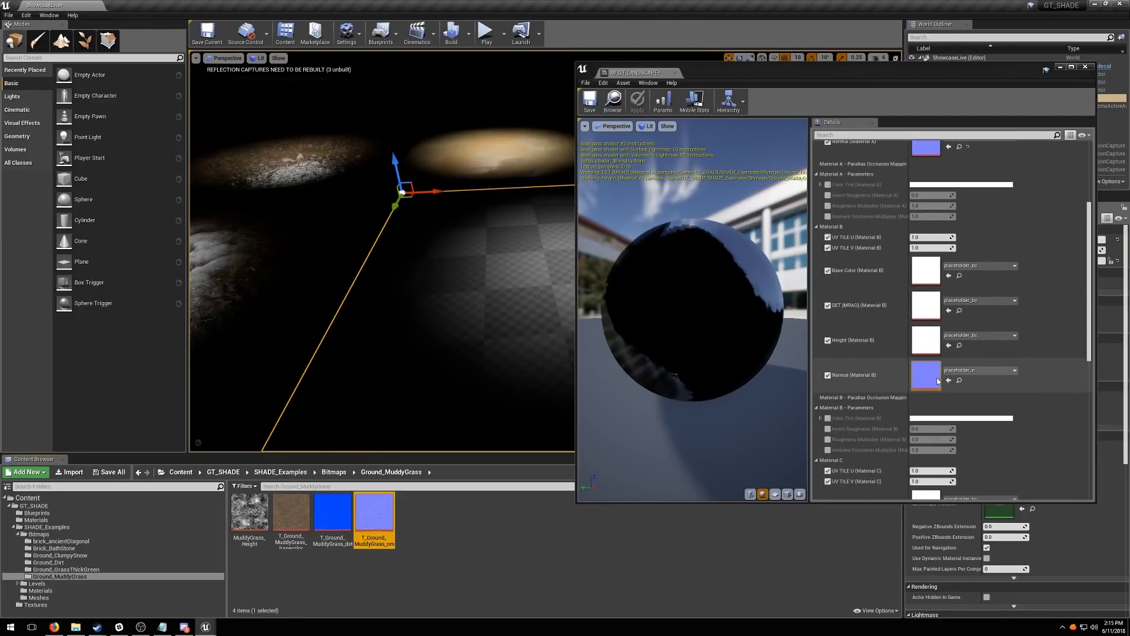
left_click(58, 569)
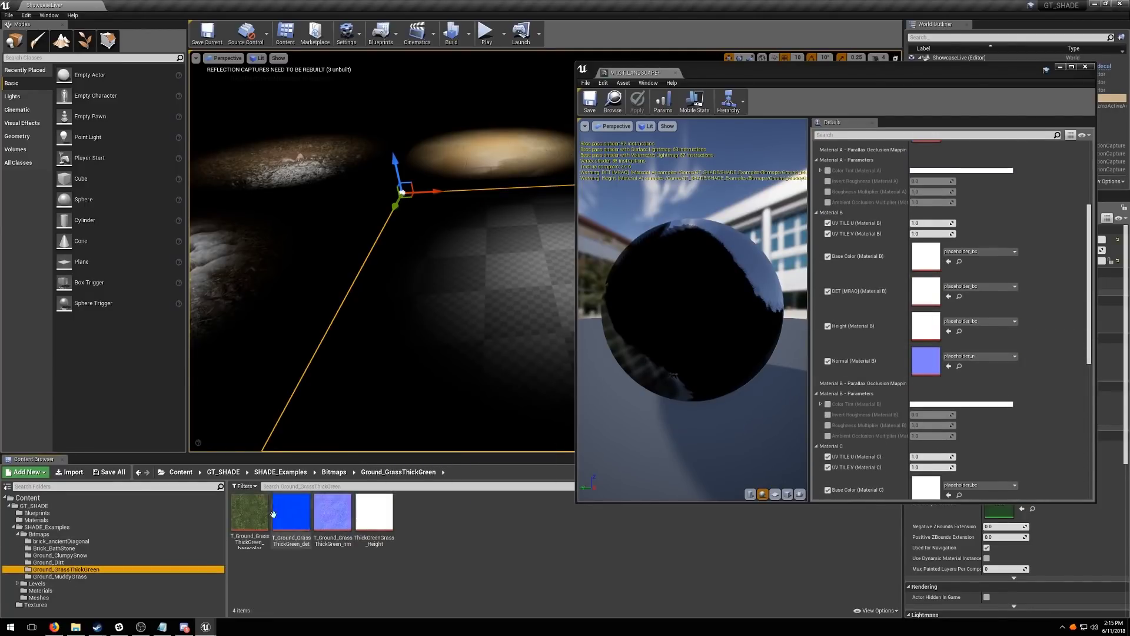
left_click_drag(250, 512, 920, 258)
left_click_drag(290, 512, 926, 290)
left_click_drag(383, 517, 926, 325)
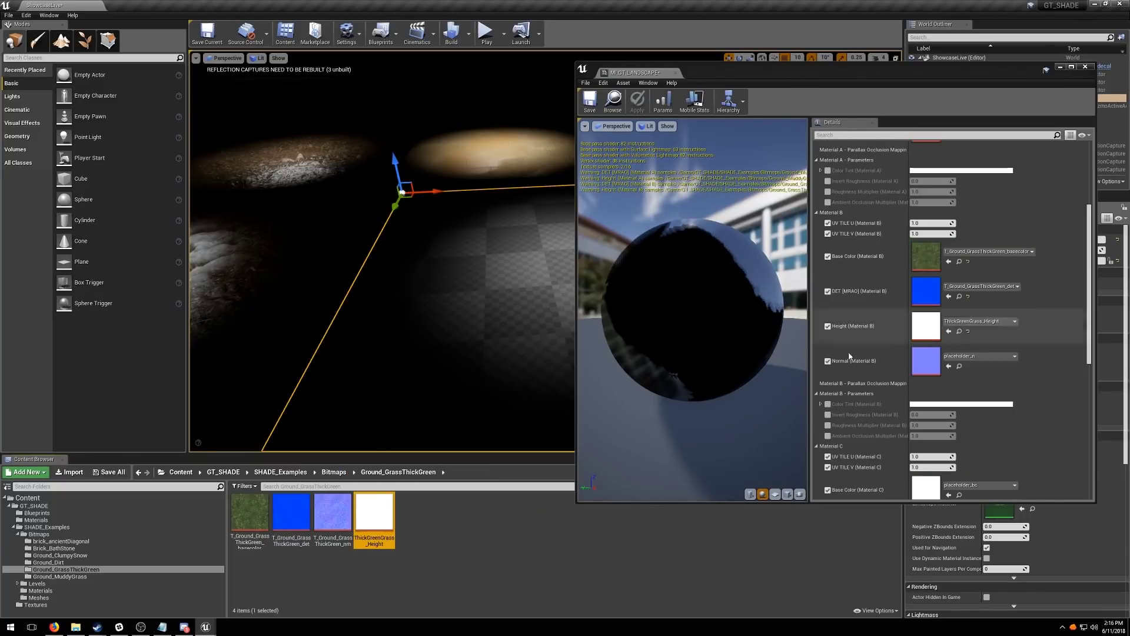
left_click_drag(333, 512, 924, 361)
Assign the Ground_Dirt base color, DET, height and normal textures to Material C
scroll(941, 353, "down", 3)
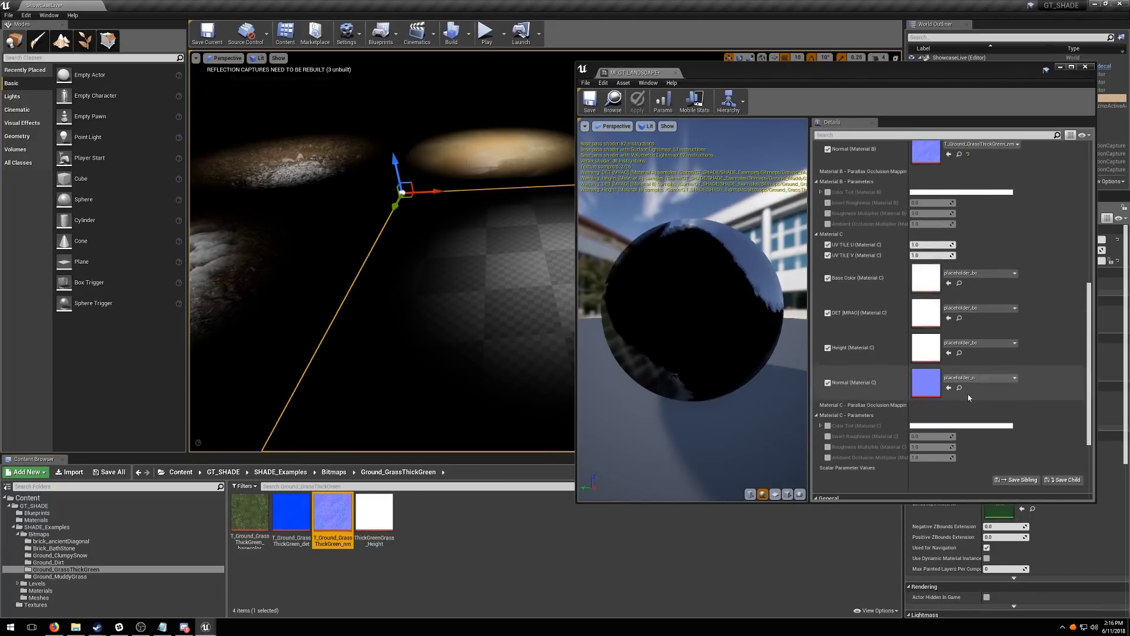
left_click(48, 562)
left_click_drag(291, 512, 926, 279)
left_click_drag(333, 512, 926, 312)
left_click_drag(233, 505, 925, 350)
left_click_drag(374, 512, 957, 377)
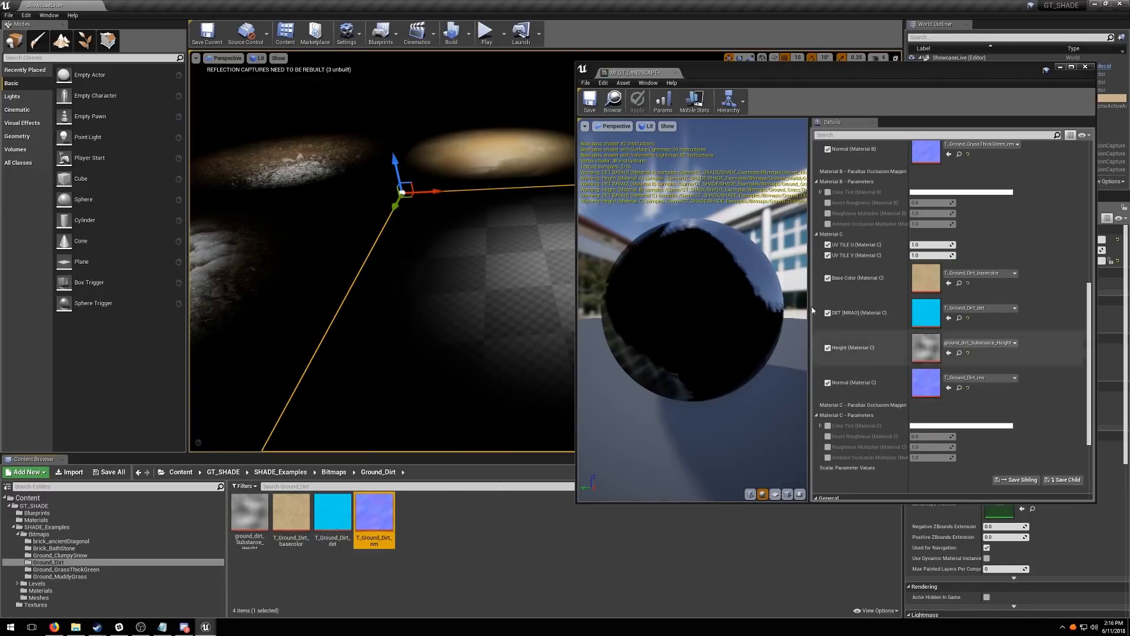
Assign MI_GT_LANDSCAPE from the Materials folder as the landscape's material, moving the material instance editor out of the way
scroll(942, 383, "up", 3)
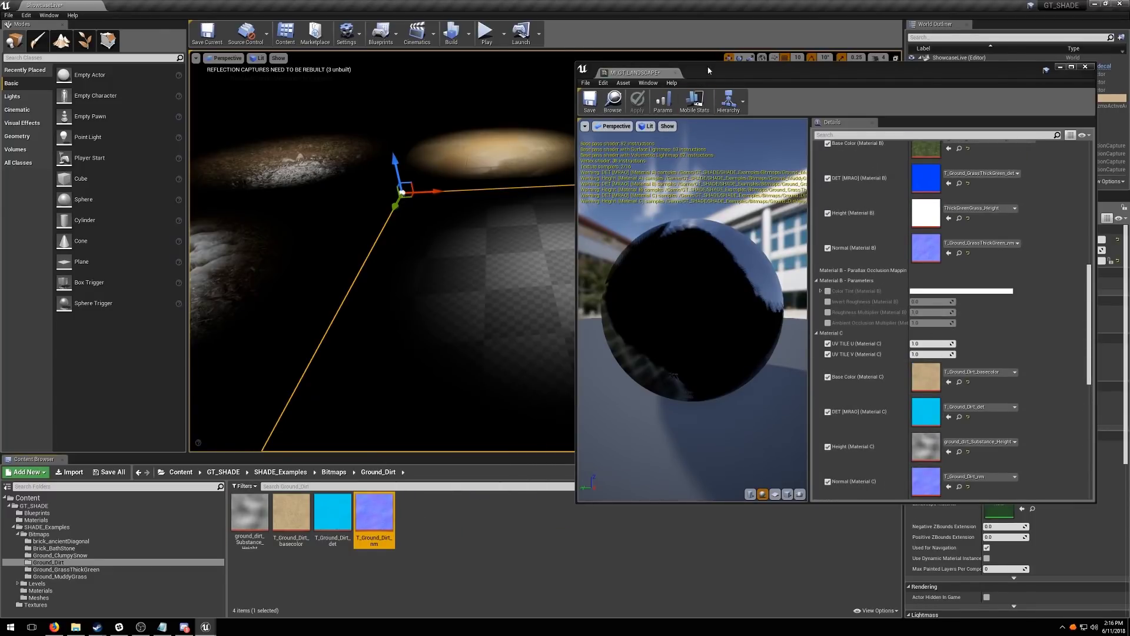
left_click_drag(739, 78, 510, 64)
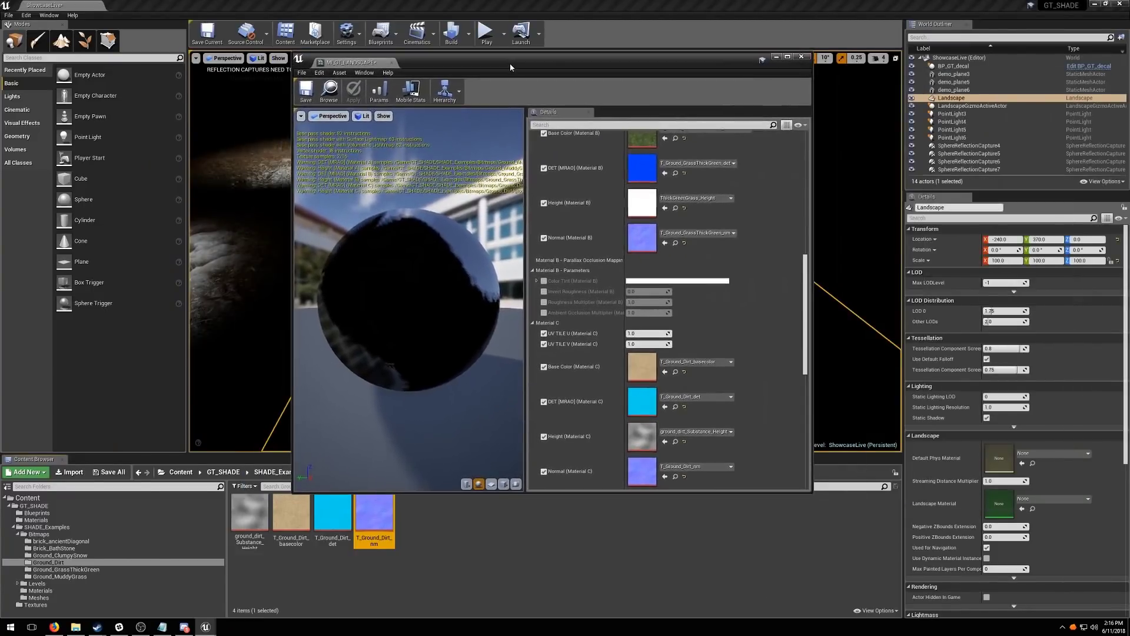
left_click(36, 520)
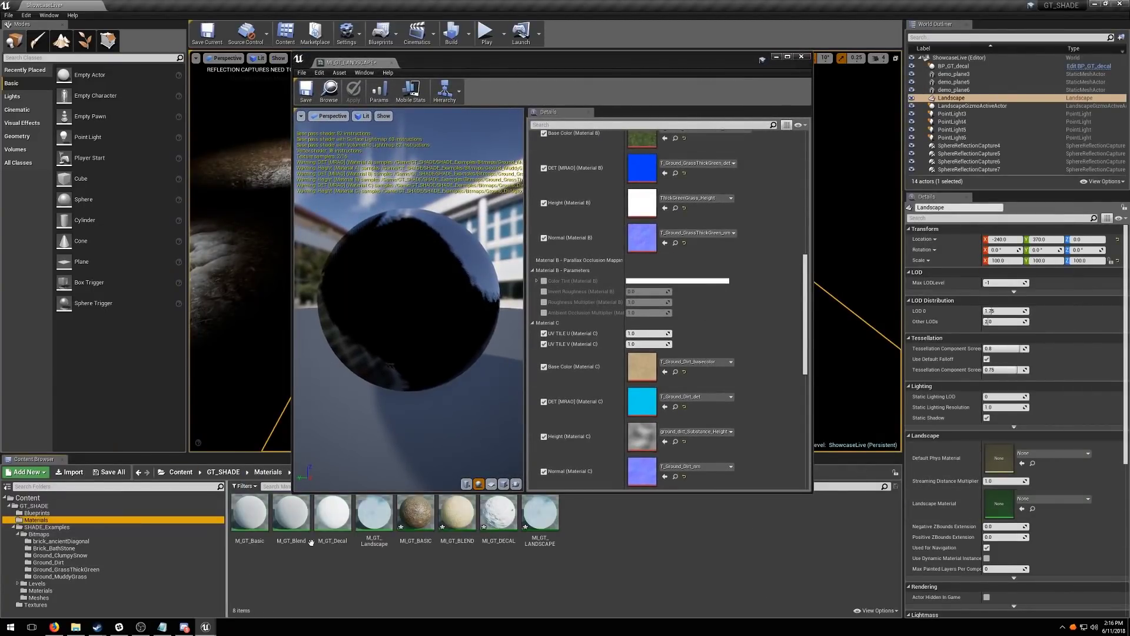
left_click_drag(540, 513, 1001, 505)
left_click_drag(470, 63, 818, 69)
Switch to Landscape mode and bring up its Paint tools with the Material A, B and C target layers
left_click(64, 42)
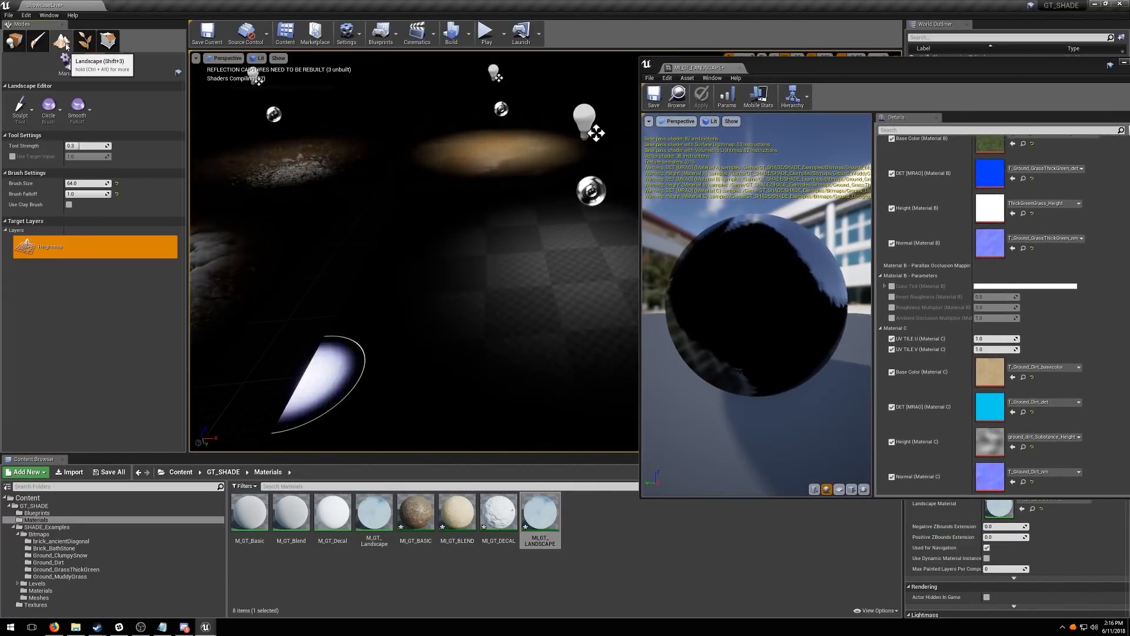
left_click(120, 66)
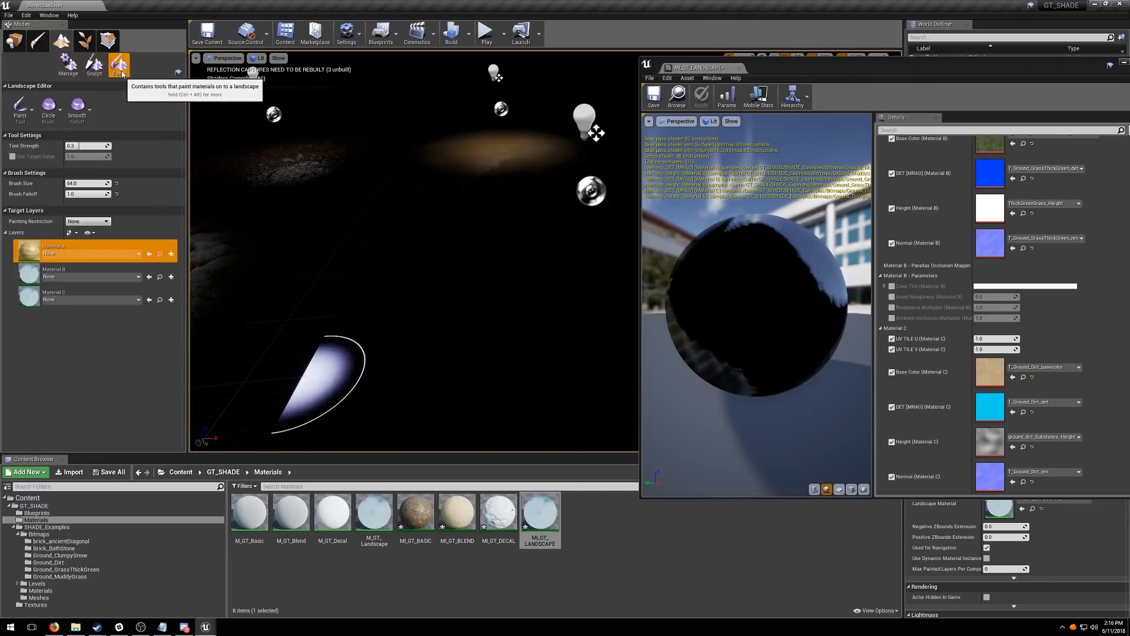
mouse_move(389, 272)
right_mouse_down()
mouse_move(463, 272)
mouse_move(400, 272)
right_mouse_up()
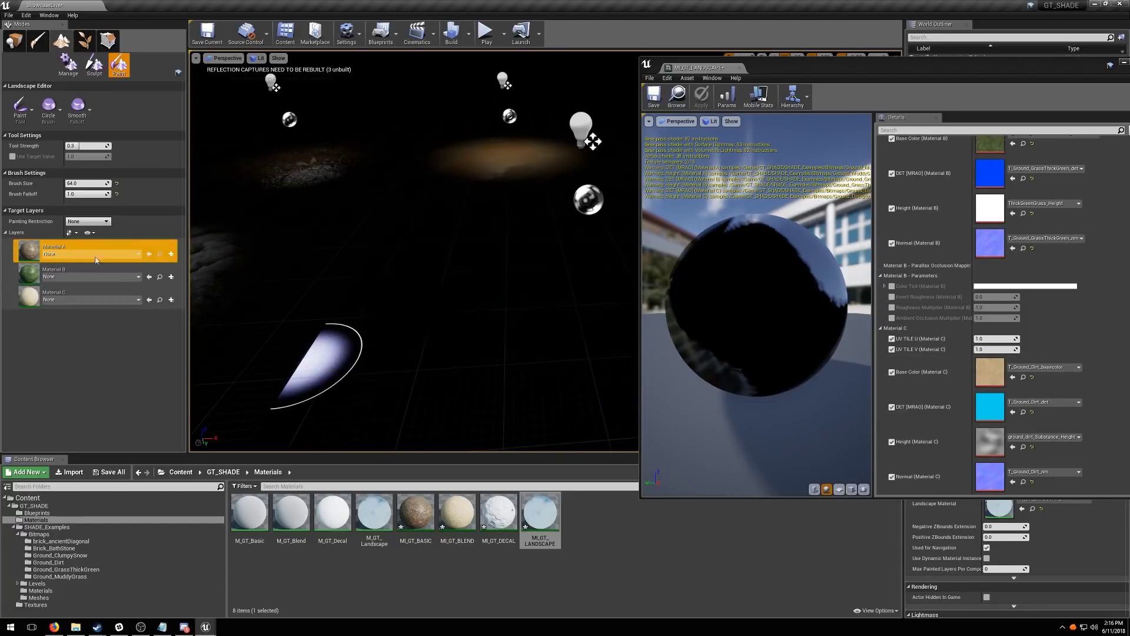
Assign the existing weighted LayerInfo assets to the Material A, Material B and Material C target layers
left_click(139, 255)
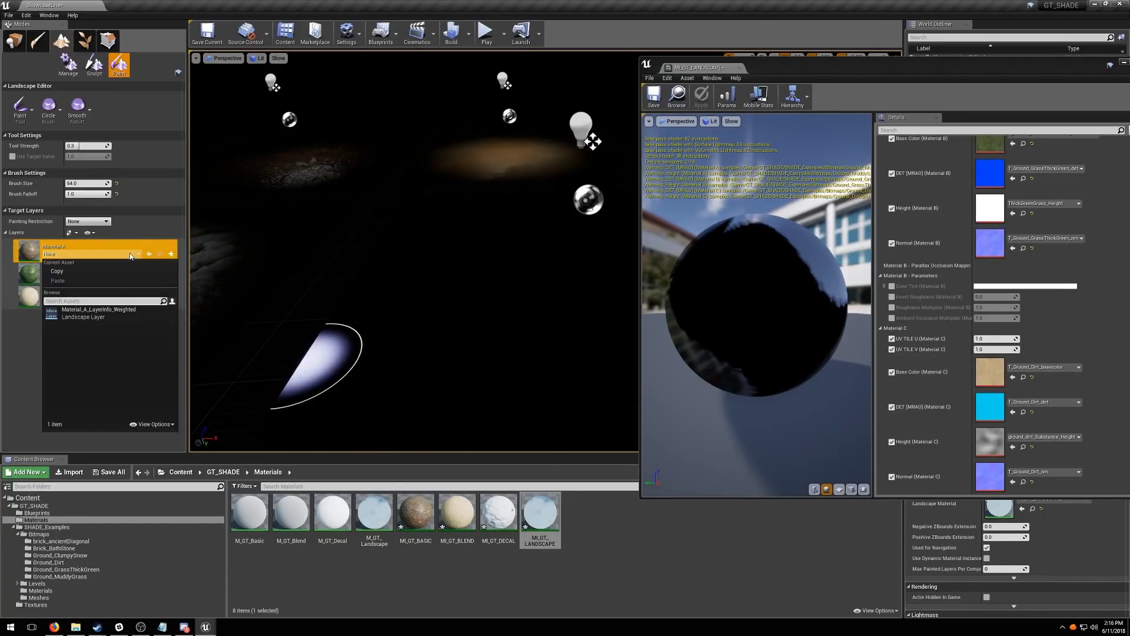
left_click(1, 381)
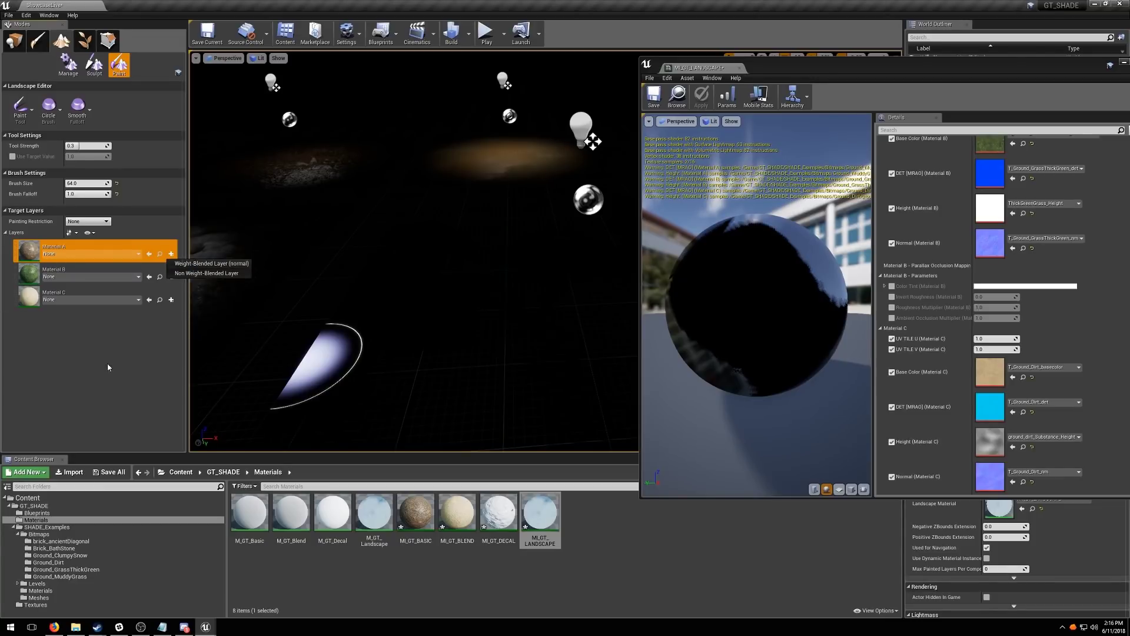
left_click(73, 257)
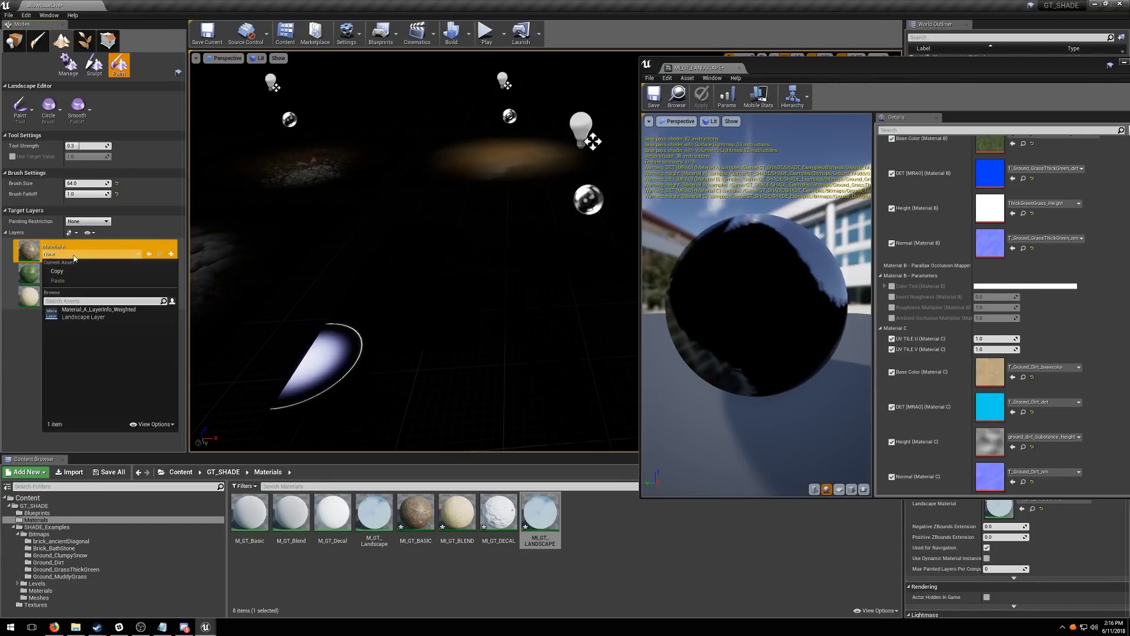
left_click(97, 317)
left_click(88, 276)
left_click(67, 334)
left_click(89, 299)
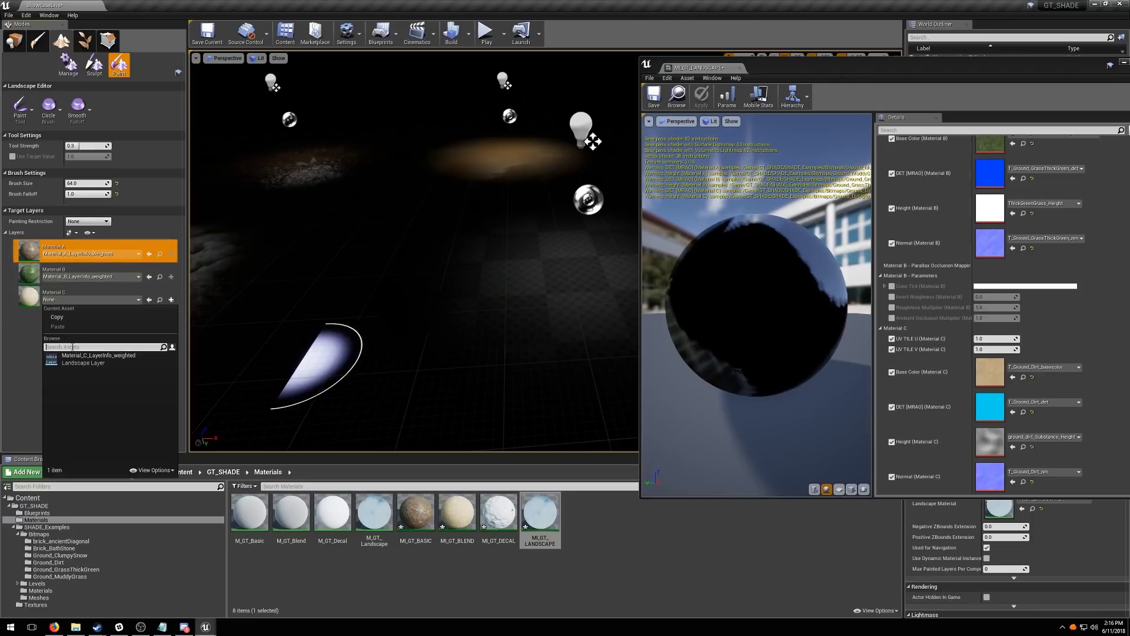
left_click(94, 356)
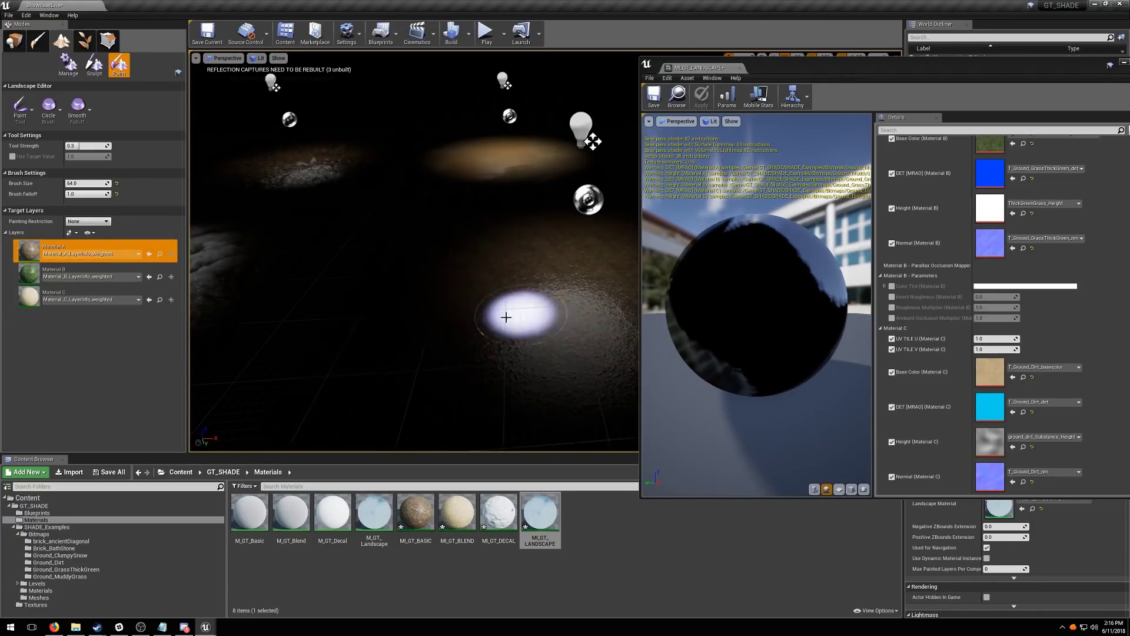
Switch the viewport to Unlit and bring the landscape's textured surface into close view
right_click_drag(507, 316, 529, 339)
left_click(257, 58)
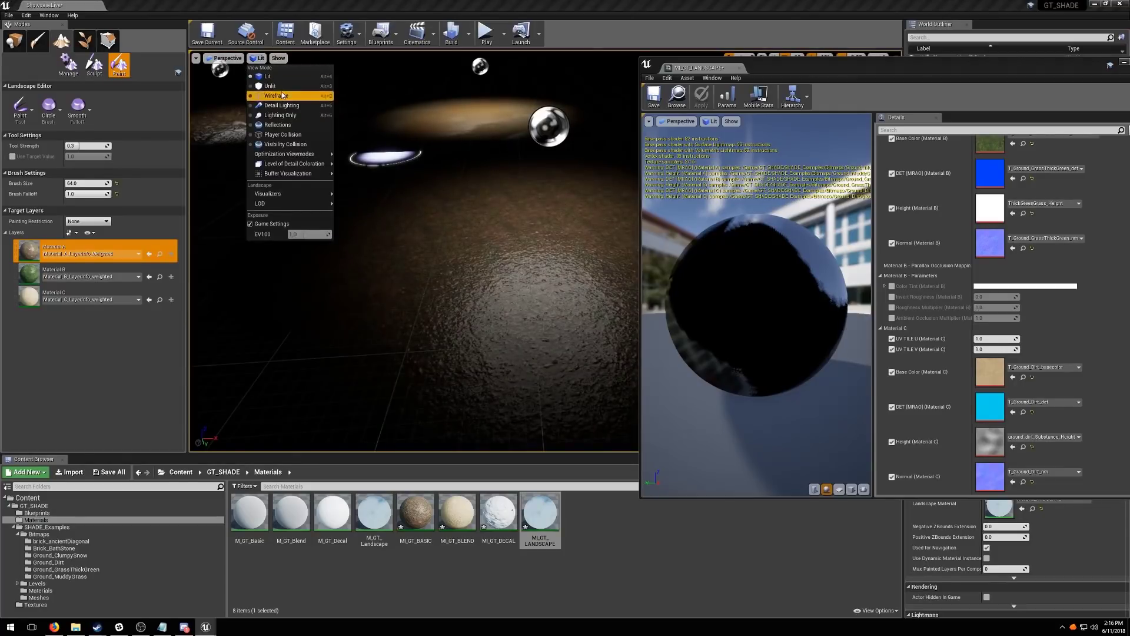
left_click(270, 94)
mouse_move(216, 287)
right_mouse_down()
mouse_move(256, 282)
mouse_move(204, 253)
mouse_move(227, 293)
mouse_move(216, 286)
right_mouse_up()
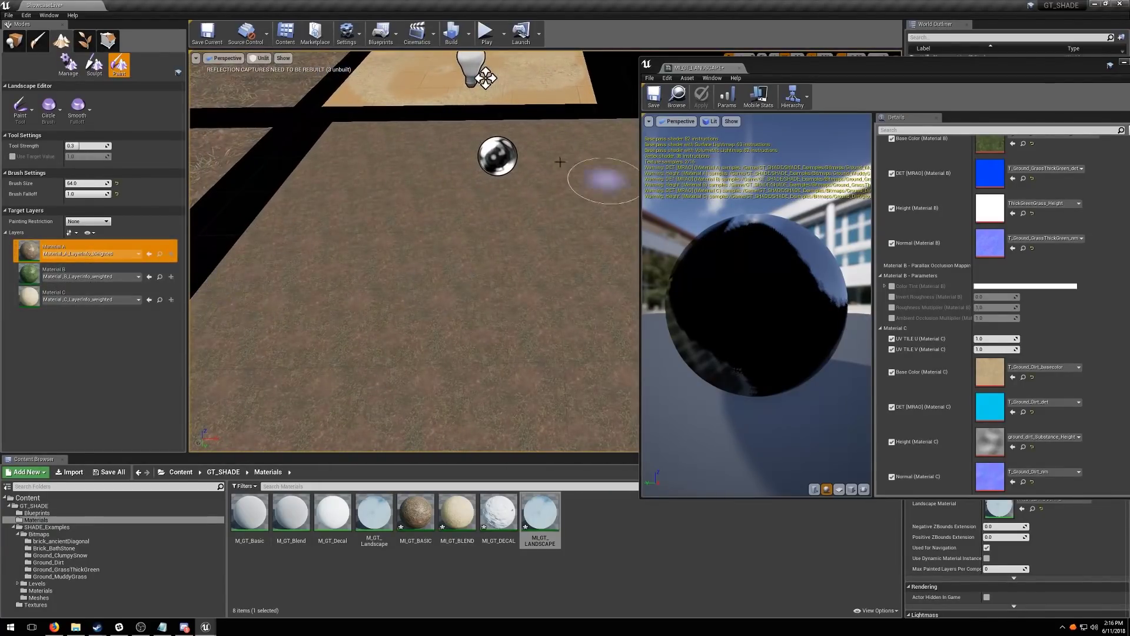
mouse_move(495, 320)
right_mouse_down()
mouse_move(518, 306)
mouse_move(466, 318)
mouse_move(475, 331)
right_mouse_up()
key("w")
Set both the U and V tiling of Material A to 0.25 in the landscape material instance
scroll(1013, 252, "up", 10)
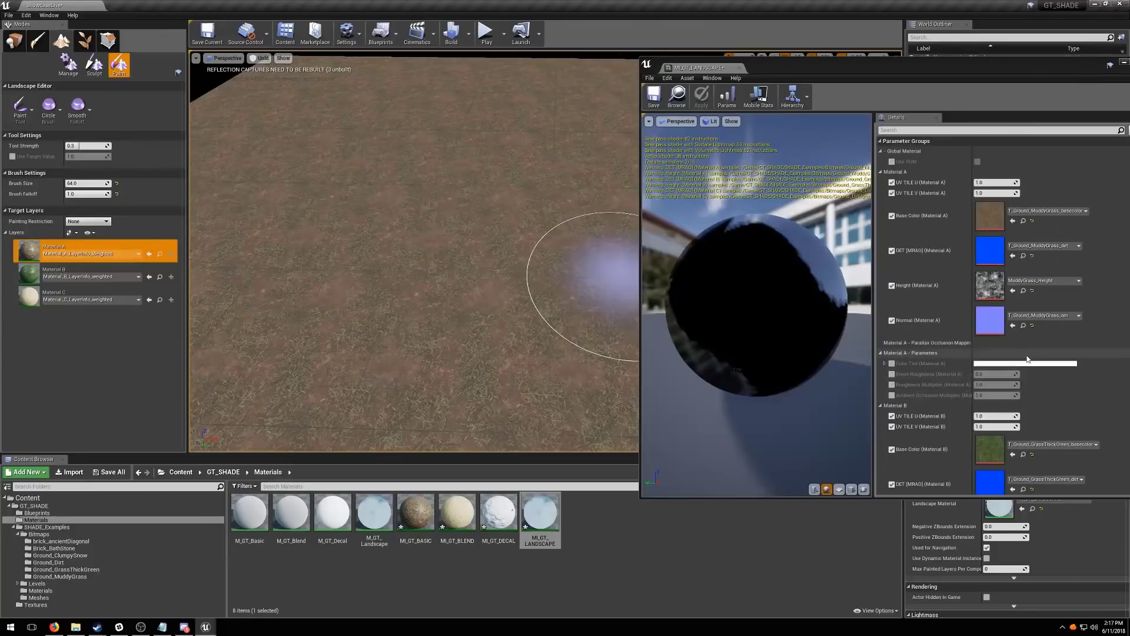
left_click(995, 182)
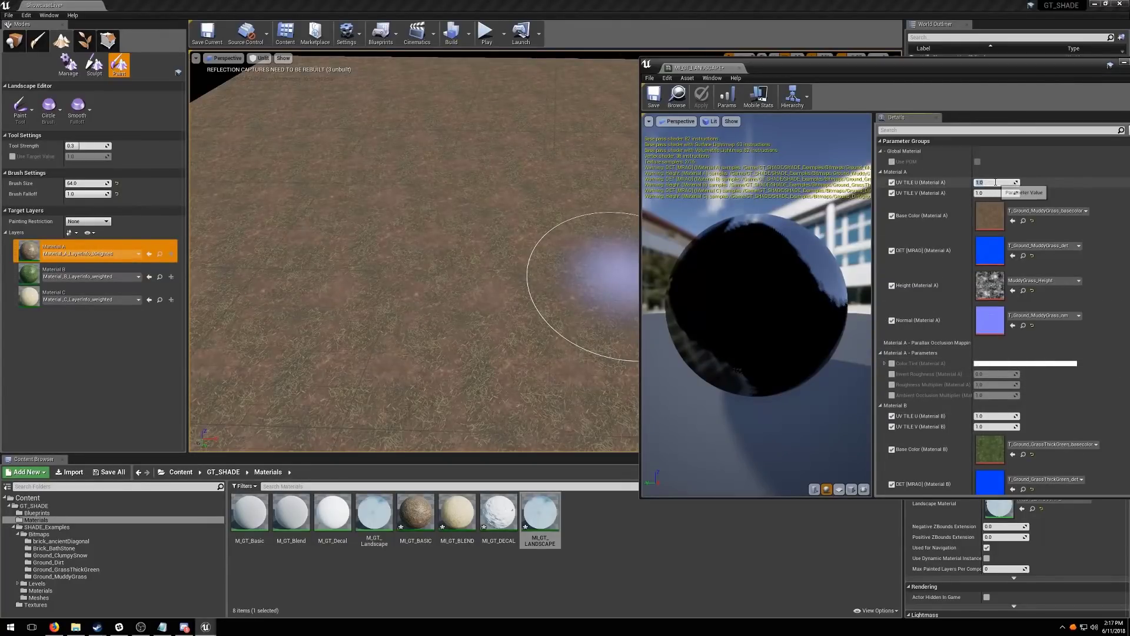
type("0.25")
key("Return")
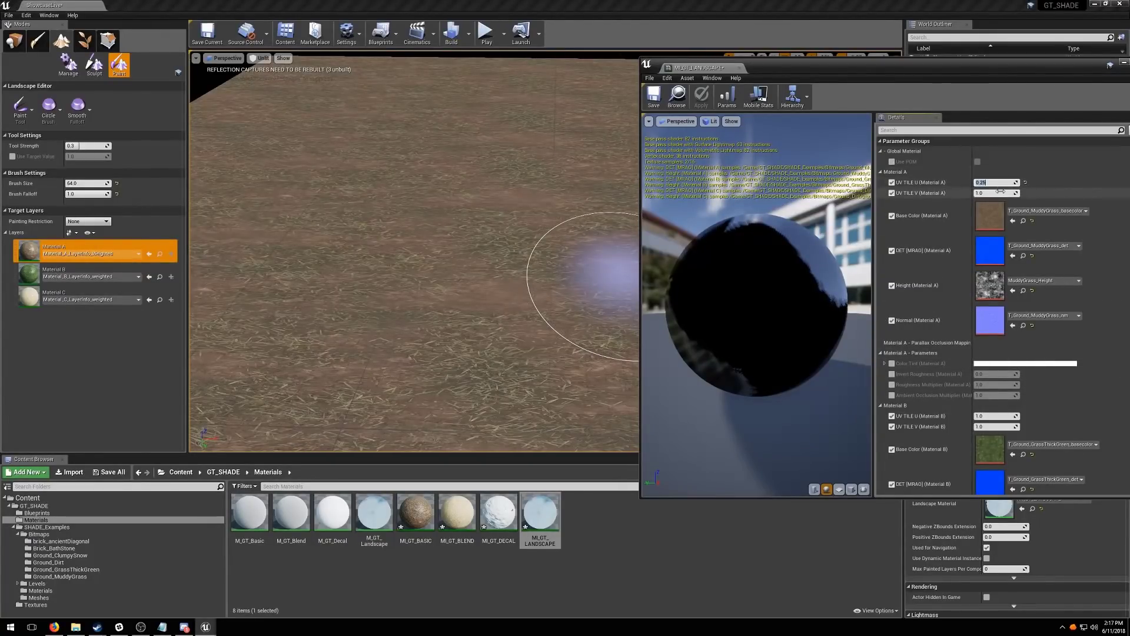
left_click(996, 192)
type(".25")
key("Return")
Set the UV tiling of Material B and Material C to 0.25 in the landscape material instance
right_click_drag(554, 140, 606, 172)
scroll(993, 406, "down", 1)
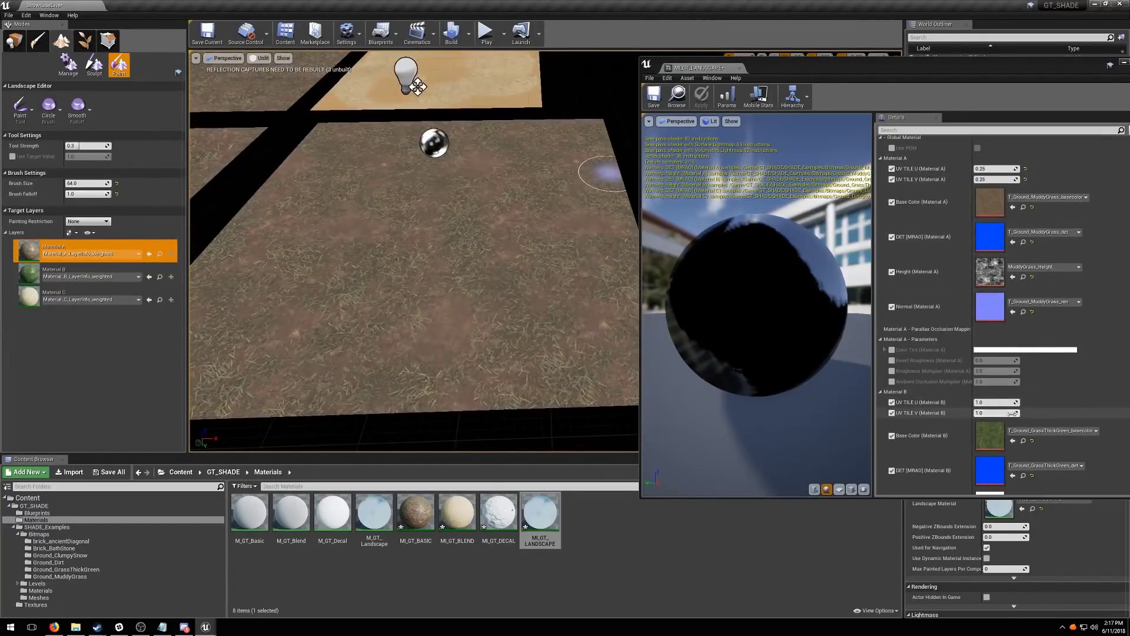
left_click(993, 401)
type(".25")
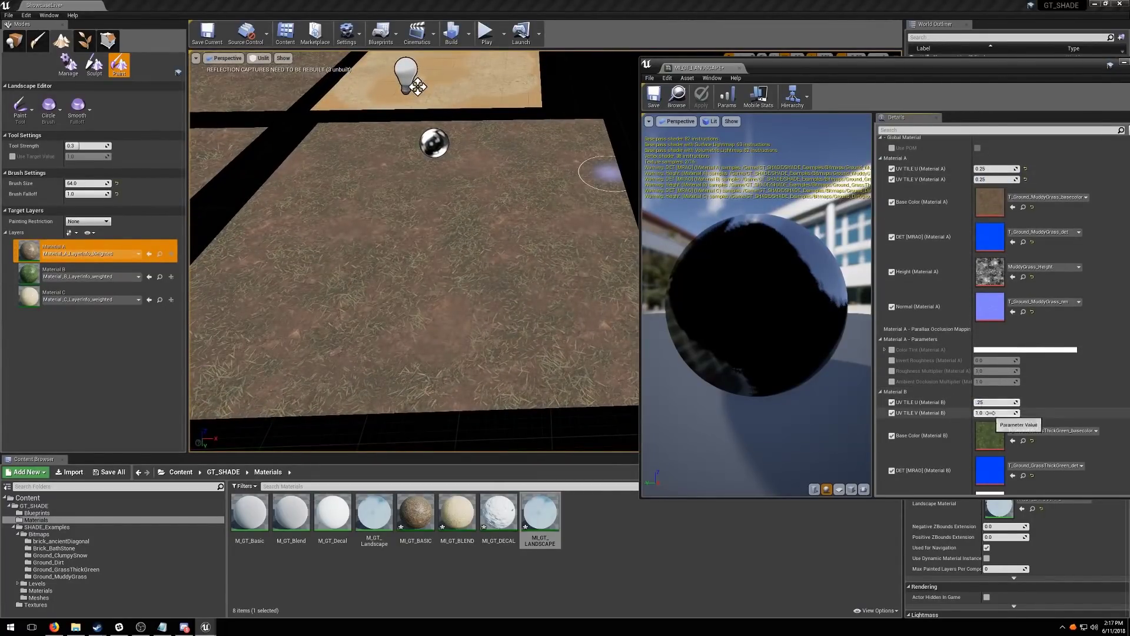
scroll(1012, 353, "down", 10)
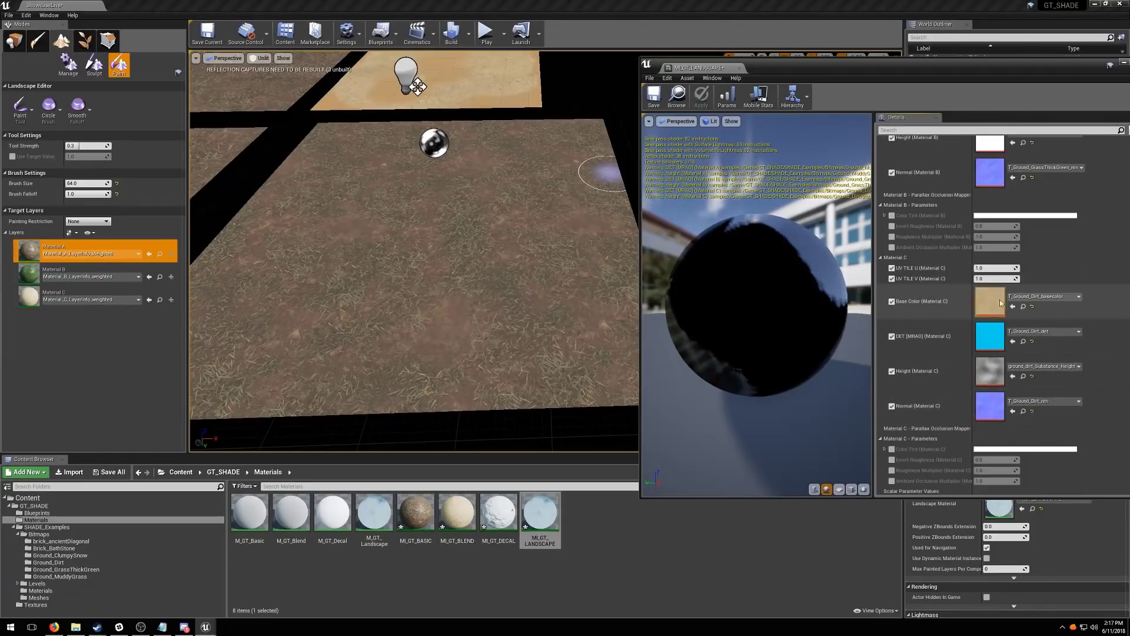
left_click(997, 270)
type(".25")
key("Return")
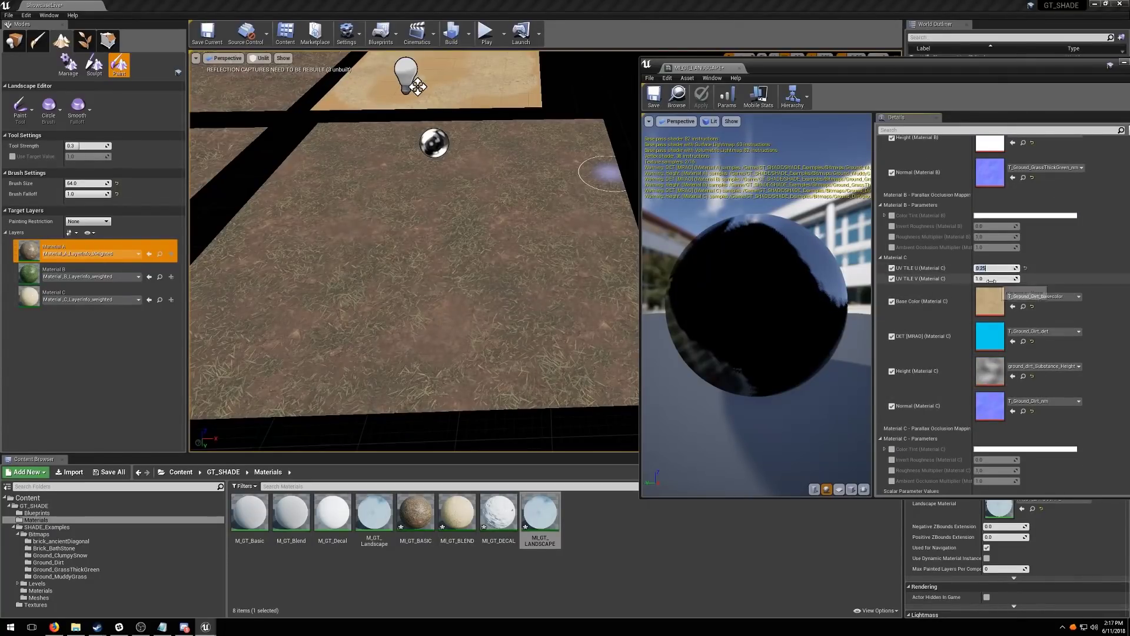
Paint a patch of the Material B grass layer in the middle of the landscape
right_click_drag(407, 237, 348, 250)
left_click(104, 266)
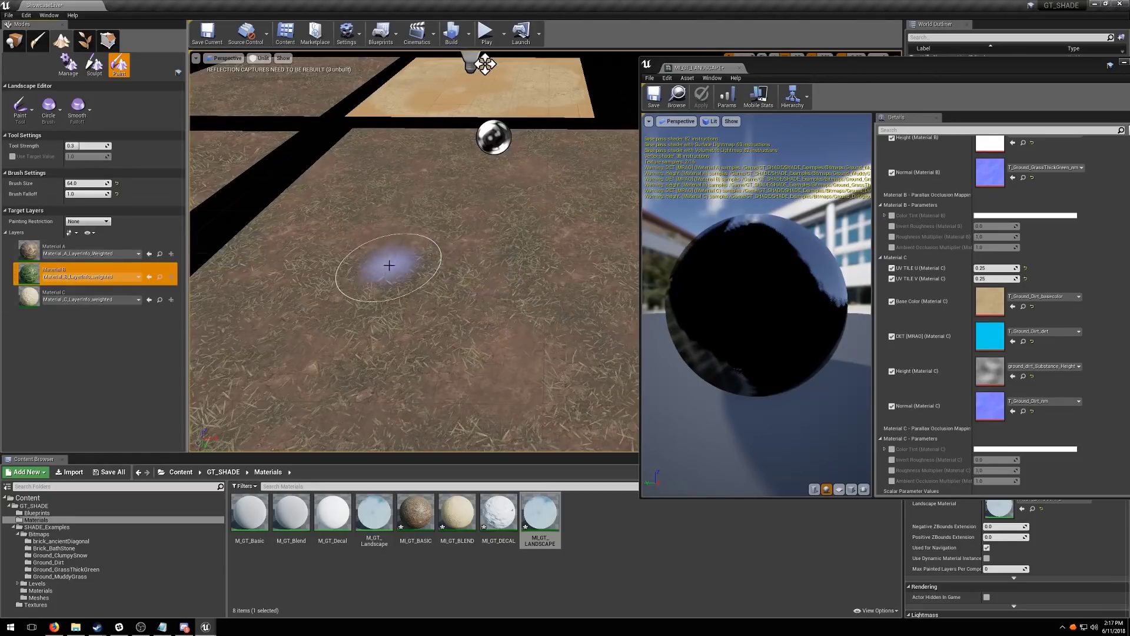
left_click(382, 282)
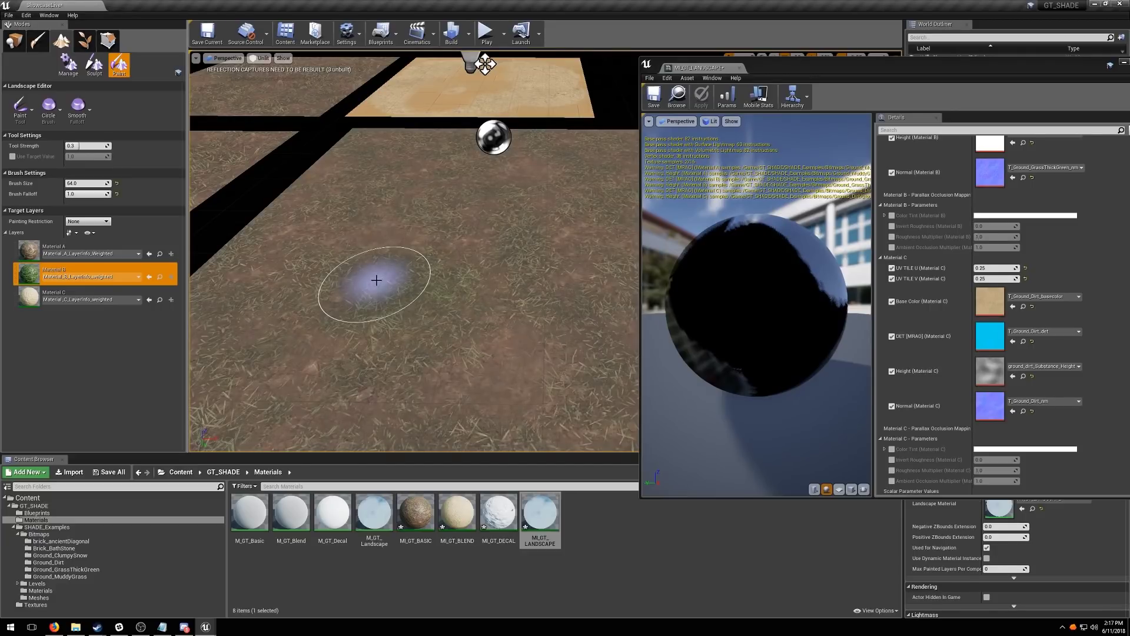
mouse_move(377, 280)
left_mouse_down()
mouse_move(390, 288)
mouse_move(390, 243)
mouse_move(330, 234)
mouse_move(425, 285)
mouse_move(341, 335)
mouse_move(366, 322)
mouse_move(391, 379)
mouse_move(483, 264)
left_mouse_up()
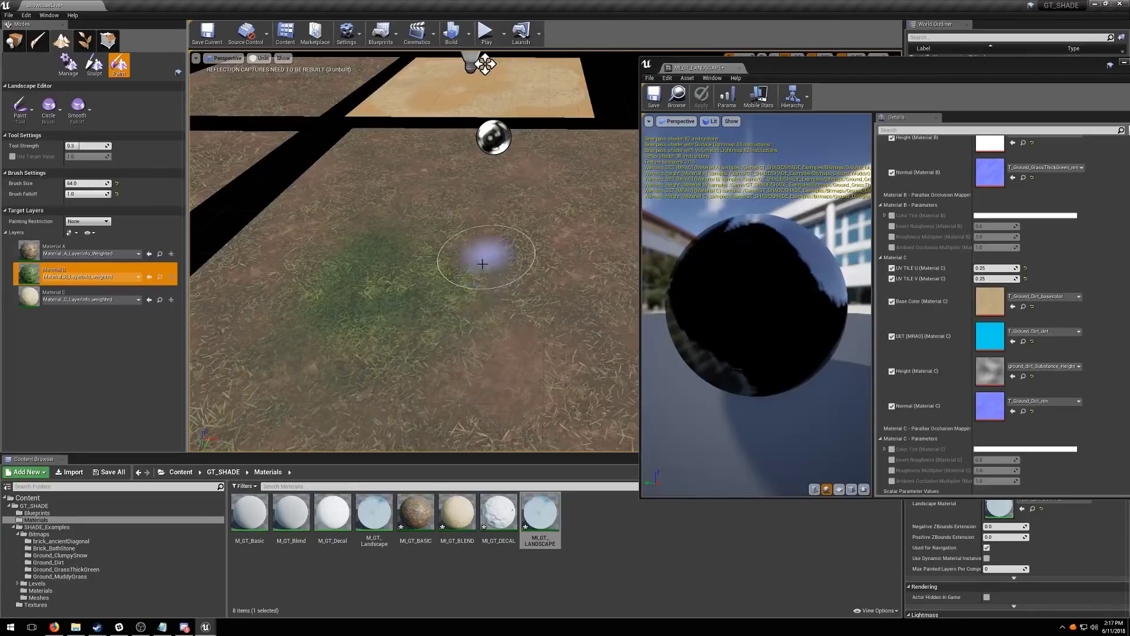
Paint the Material C dirt layer with several strokes around the edges of the green grass patch
left_click(81, 296)
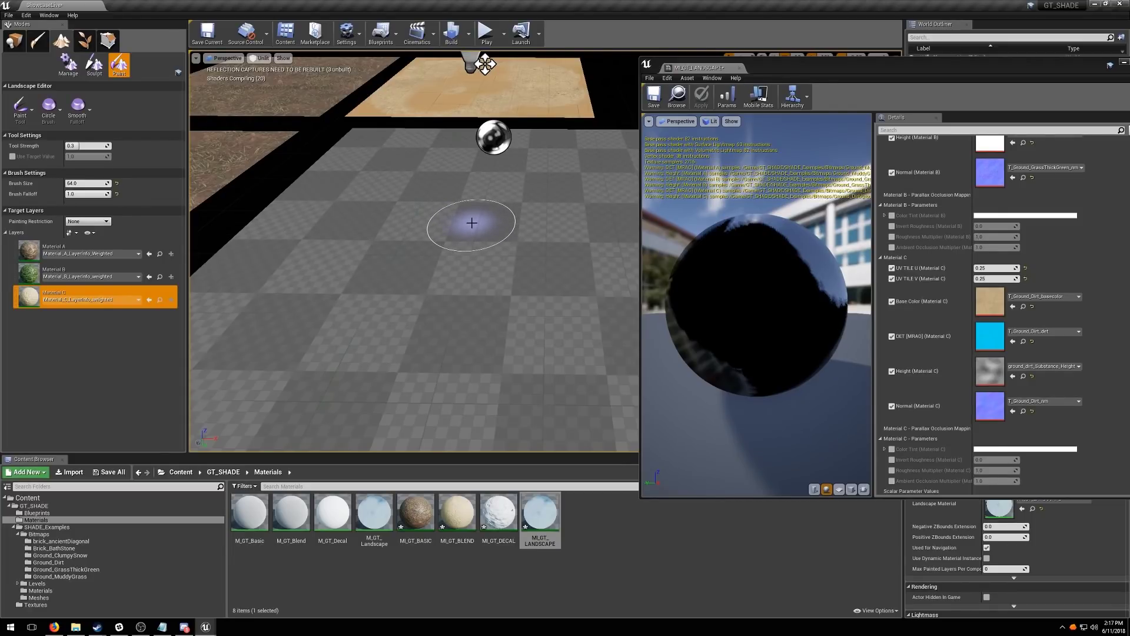
mouse_move(486, 220)
left_mouse_down()
mouse_move(502, 192)
mouse_move(465, 190)
left_mouse_up()
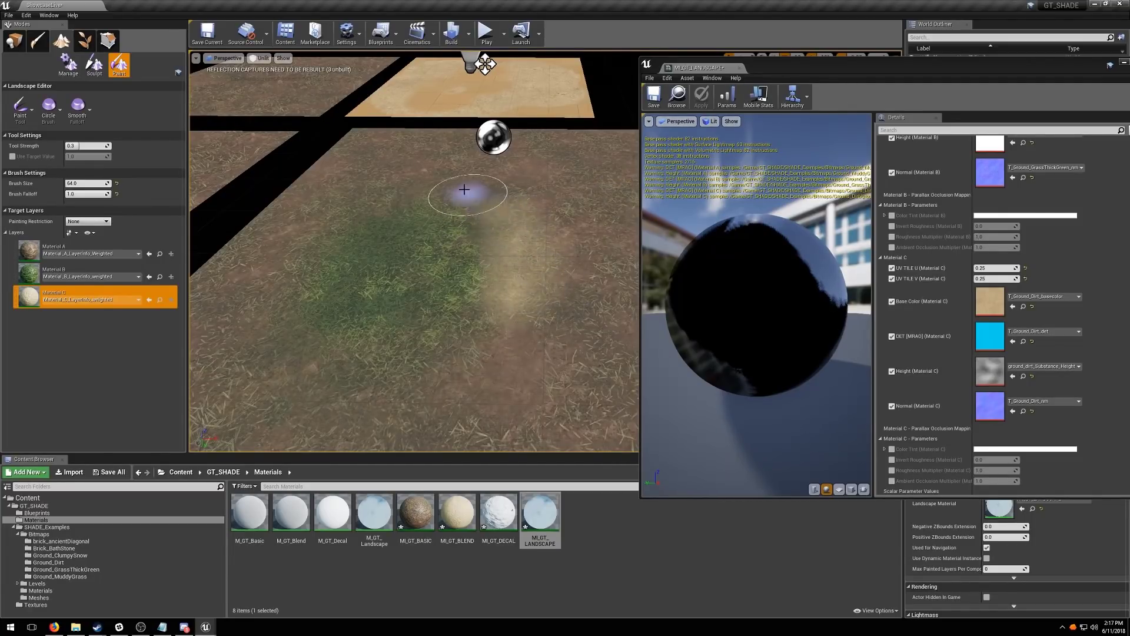
mouse_move(371, 371)
left_mouse_down()
mouse_move(332, 361)
mouse_move(309, 399)
left_mouse_up()
mouse_move(430, 404)
left_mouse_down()
mouse_move(477, 396)
mouse_move(557, 286)
left_mouse_up()
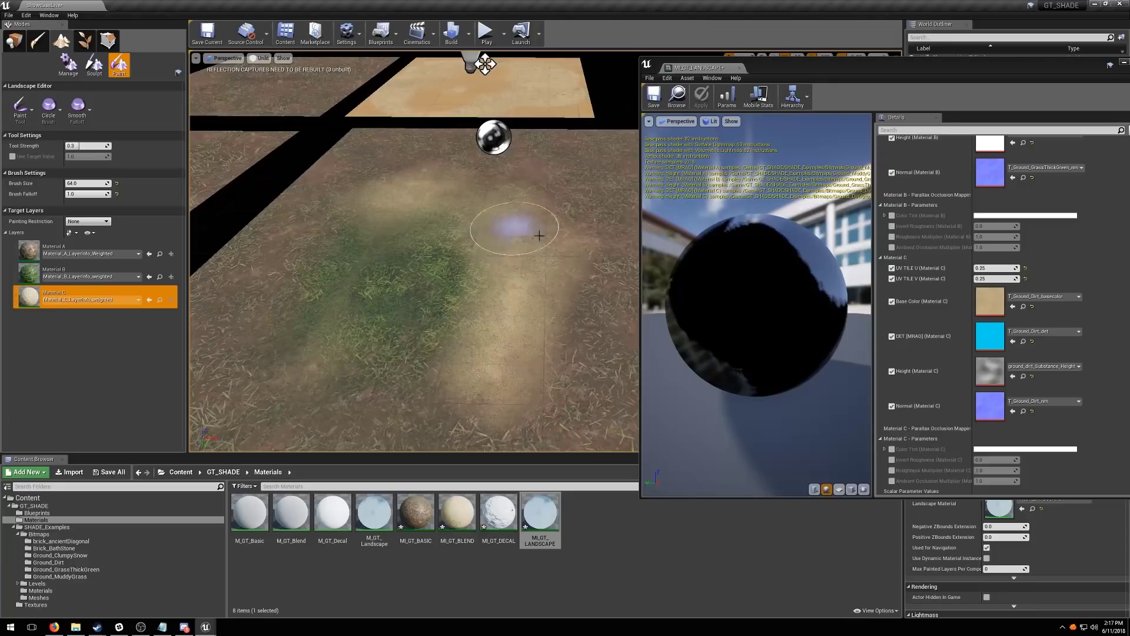
left_click_drag(539, 235, 488, 431)
Switch the viewport to Lit with Game View on, and frame the painted landscape together with the demo planes
mouse_move(514, 357)
right_mouse_down()
mouse_move(565, 400)
mouse_move(514, 318)
mouse_move(524, 344)
mouse_move(495, 377)
mouse_move(512, 394)
right_mouse_up()
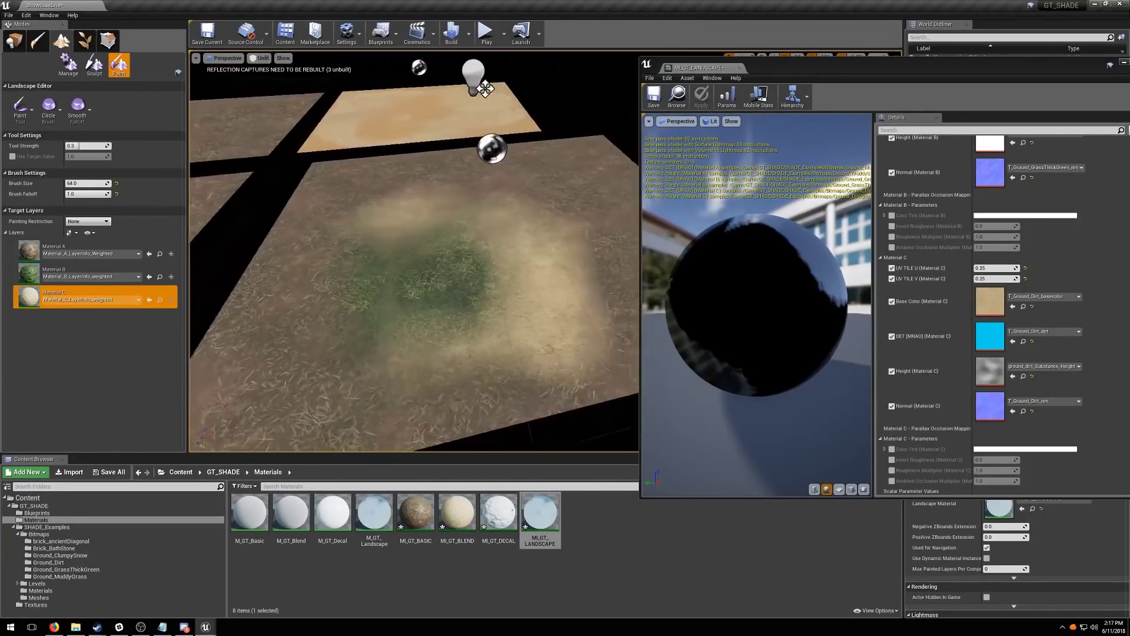
right_click_drag(471, 188, 483, 188)
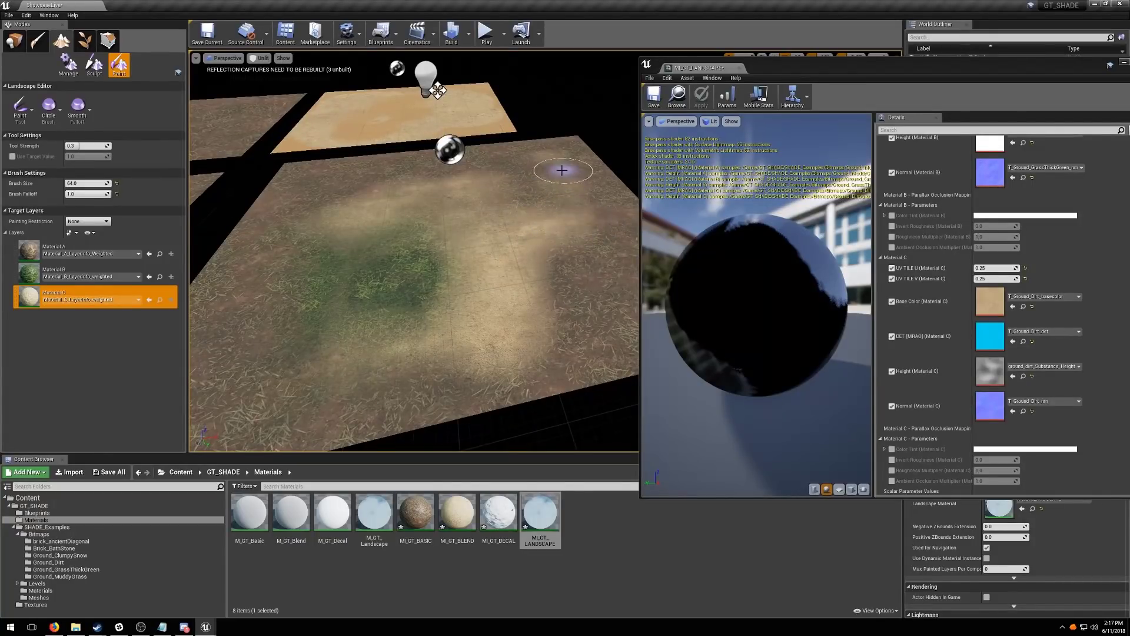
left_click(260, 59)
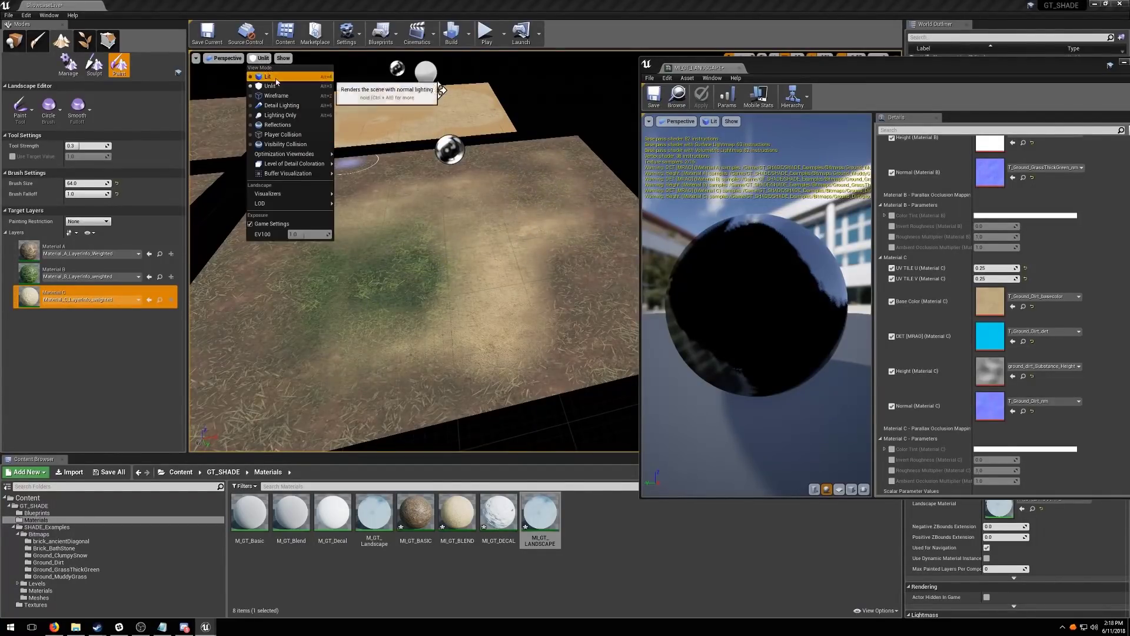
left_click(272, 80)
key("g")
right_click_drag(462, 232, 394, 198)
key("s")
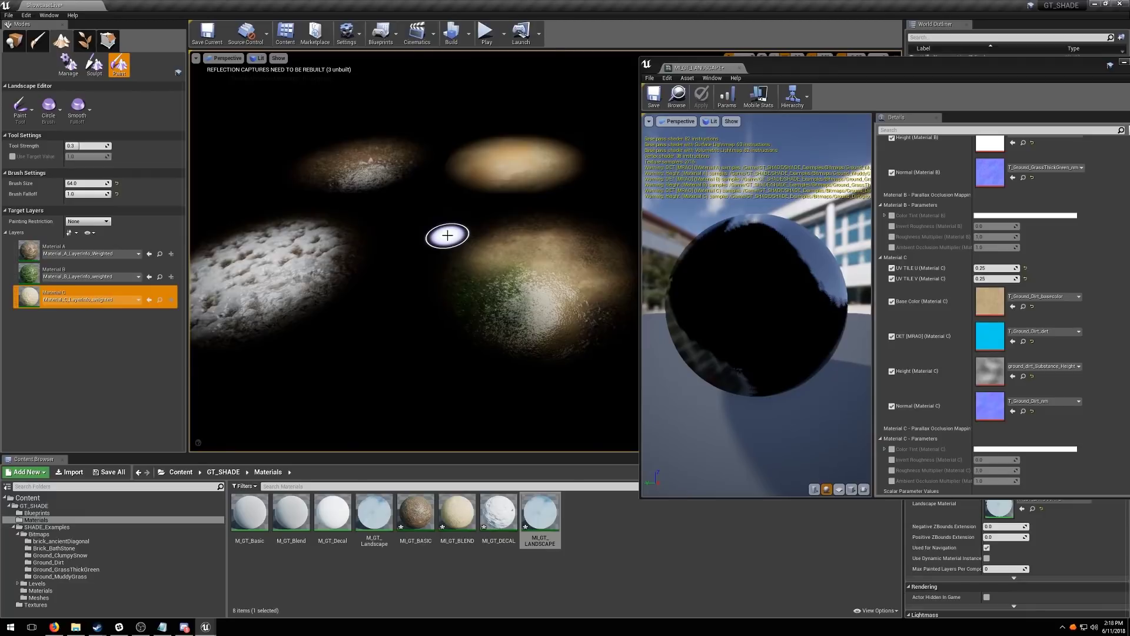